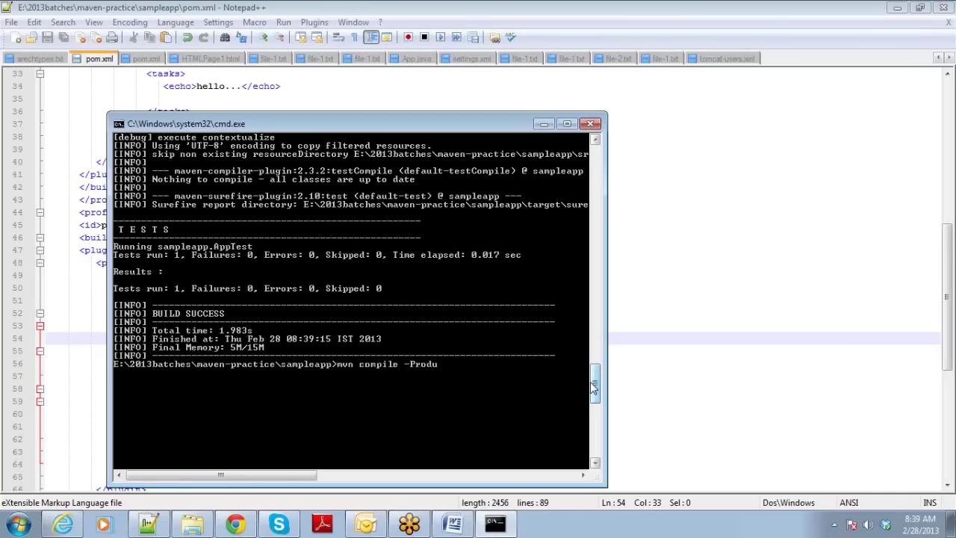
Compile sampleapp with the corrected prod profile (mvn compile -Pprod), then recall the command.
{"action": "key", "text": "BackSpace"}
{"action": "key", "text": "BackSpace"}
{"action": "key", "text": "BackSpace"}
{"action": "type", "text": "prod"}
{"action": "key", "text": "Return"}
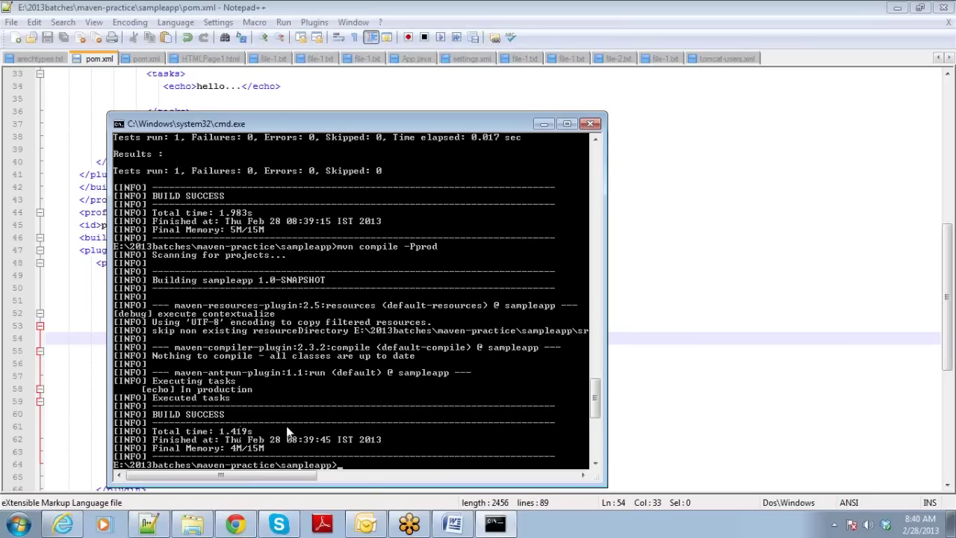
{"action": "key", "text": "Up"}
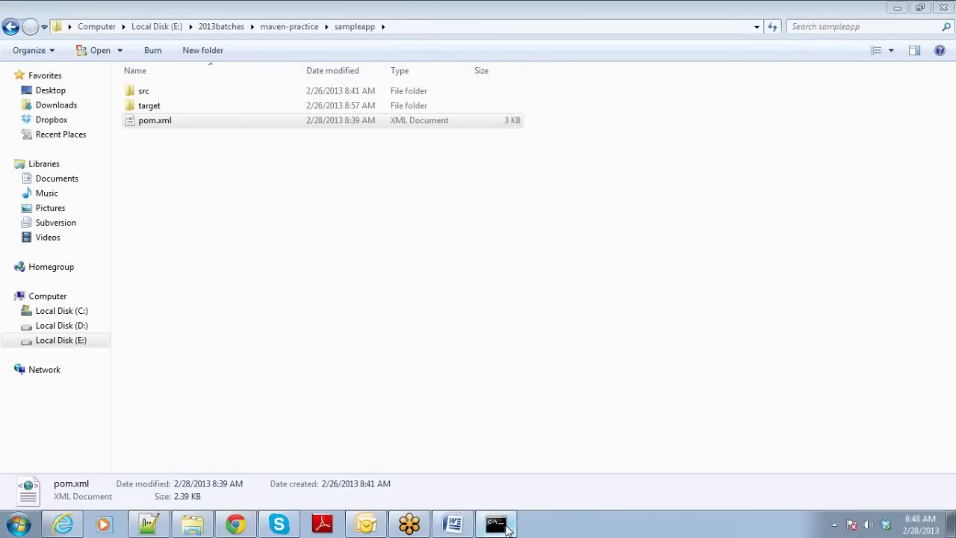
Erase the recalled compile command and clear the console screen with cls.
{"action": "left_click", "coordinate": [505, 526]}
{"action": "key", "text": "BackSpace"}
{"action": "key", "text": "BackSpace"}
{"action": "key", "text": "BackSpace"}
{"action": "key", "text": "BackSpace"}
{"action": "key", "text": "BackSpace"}
{"action": "key", "text": "BackSpace"}
{"action": "key", "text": "BackSpace"}
{"action": "key", "text": "BackSpace"}
{"action": "key", "text": "BackSpace"}
{"action": "key", "text": "BackSpace"}
{"action": "key", "text": "BackSpace"}
{"action": "key", "text": "BackSpace"}
{"action": "key", "text": "BackSpace"}
{"action": "key", "text": "BackSpace"}
{"action": "key", "text": "BackSpace"}
{"action": "key", "text": "BackSpace"}
{"action": "key", "text": "BackSpace"}
{"action": "key", "text": "BackSpace"}
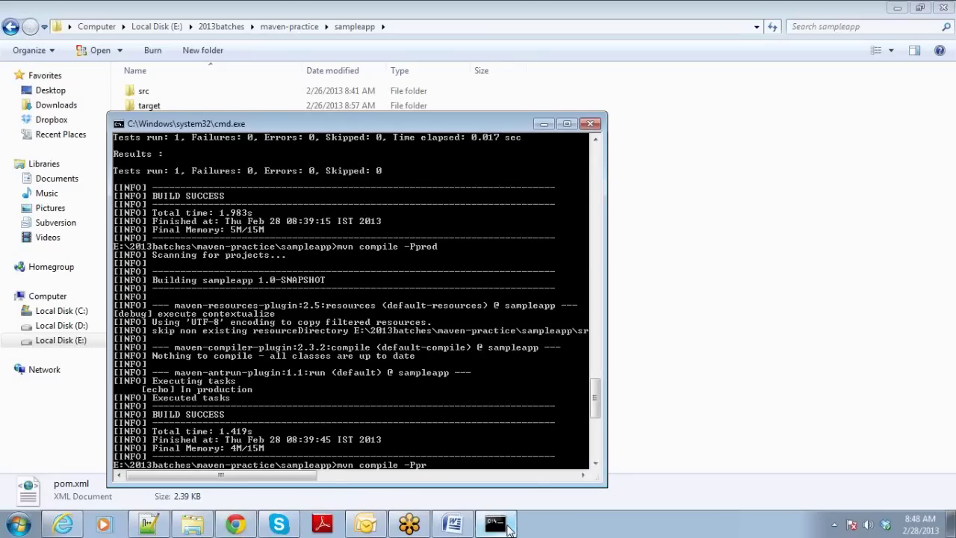
{"action": "type", "text": "cls"}
{"action": "key", "text": "Return"}
Move up to the maven-practice folder with cd ..\, clear the screen again and begin typing mvn.
{"action": "type", "text": "cd"}
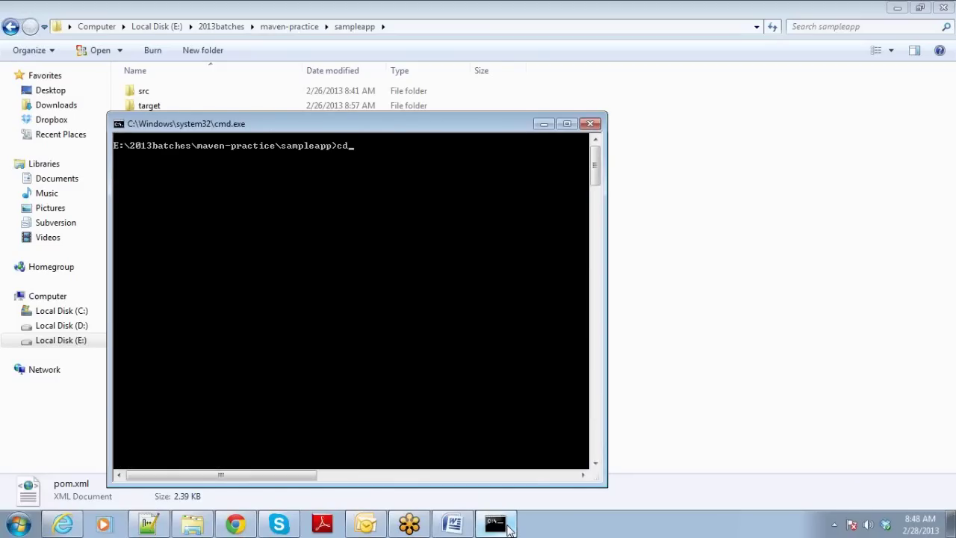
{"action": "type", "text": " ..\\"}
{"action": "key", "text": "Return"}
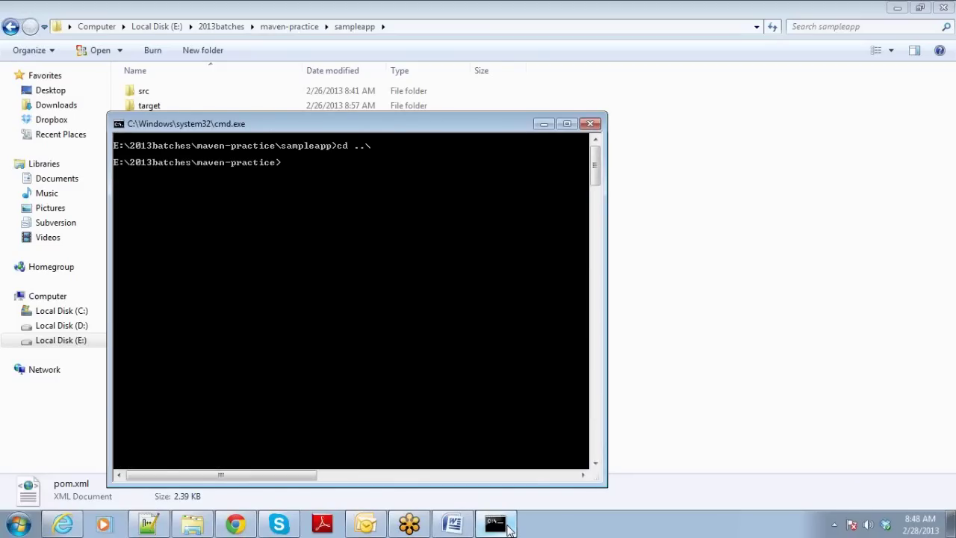
{"action": "type", "text": "cls"}
{"action": "key", "text": "Return"}
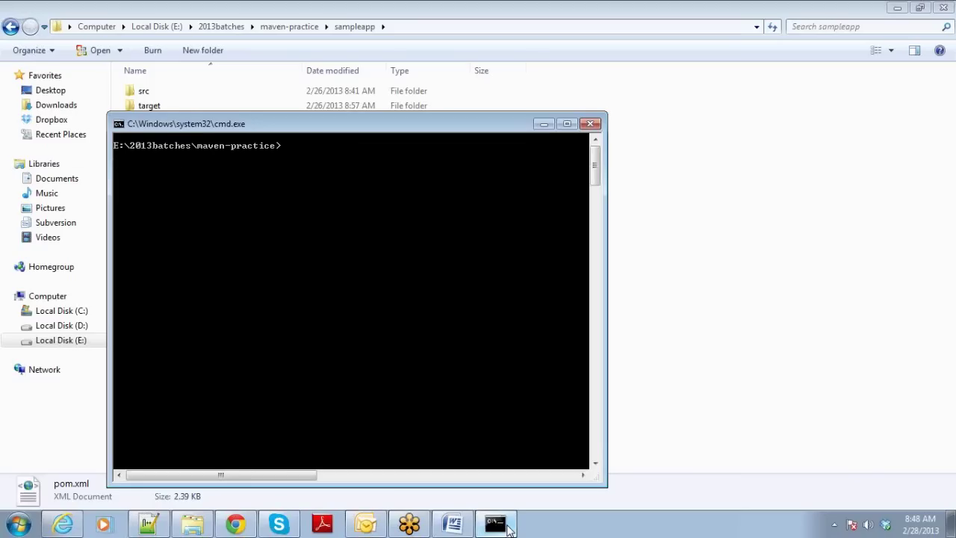
{"action": "type", "text": "mvn"}
{"action": "left_click", "coordinate": [738, 433]}
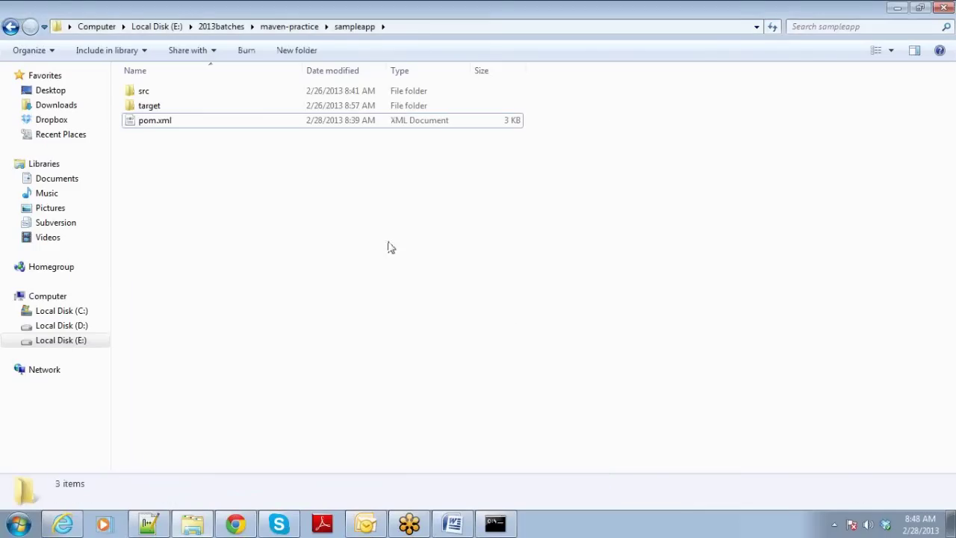
Open arechtypes.txt from the maven-practice folder in Notepad++.
{"action": "left_click", "coordinate": [276, 32]}
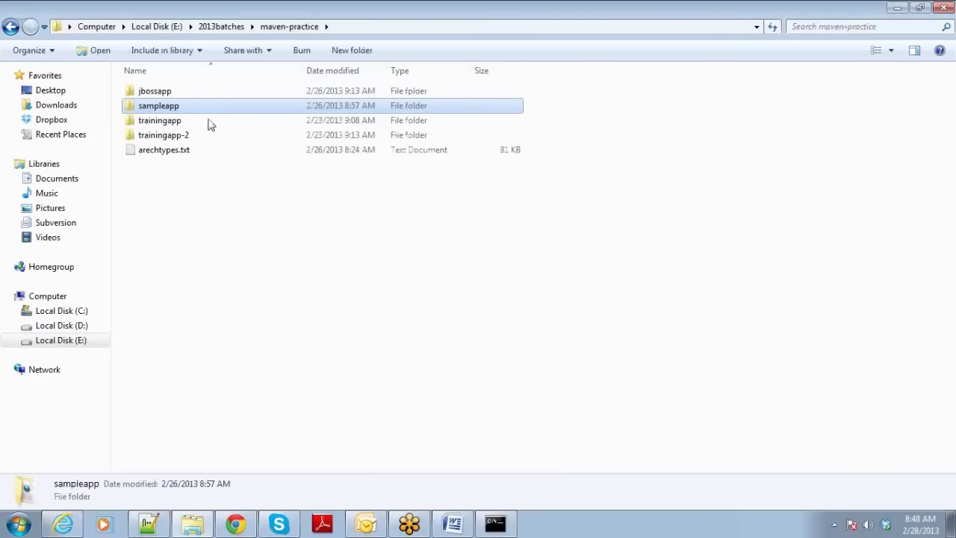
{"action": "left_click", "coordinate": [168, 154]}
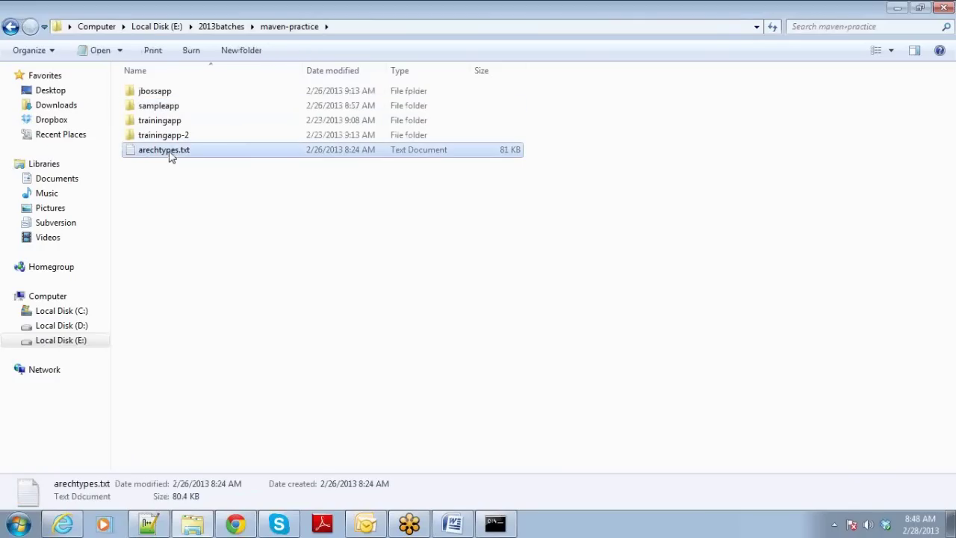
{"action": "right_click", "coordinate": [170, 154]}
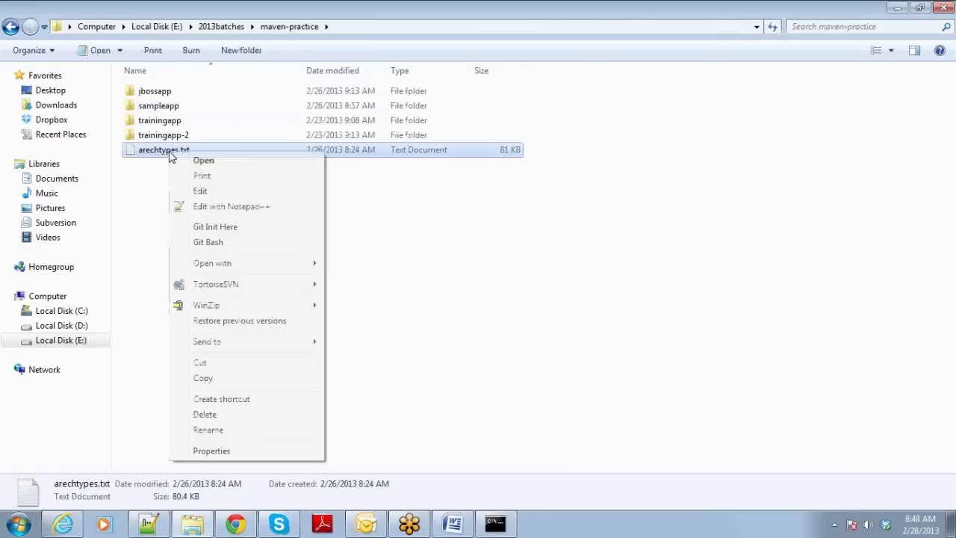
{"action": "left_click", "coordinate": [197, 206]}
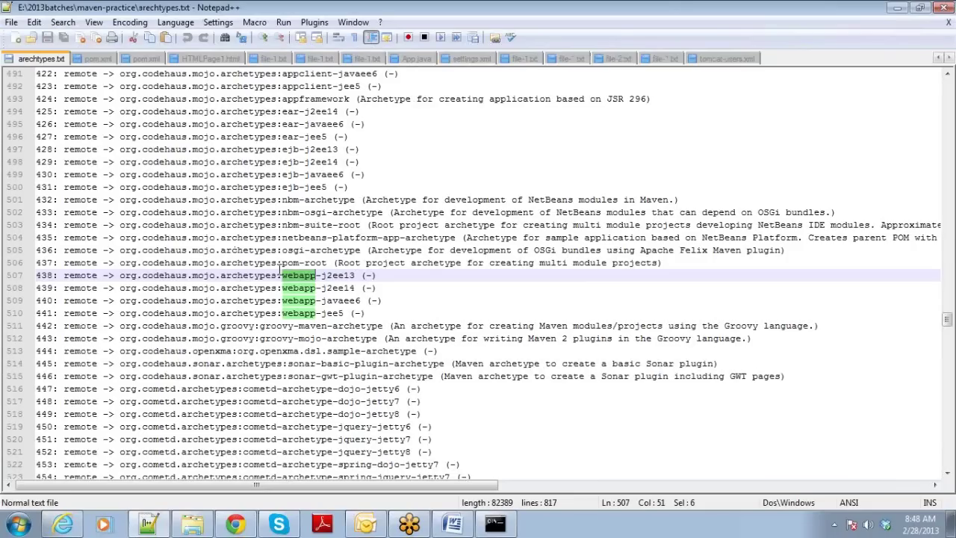
Compare the webapp archetypes 438–441 and select archetype number 440, webapp-javaee6.
{"action": "left_click", "coordinate": [297, 302]}
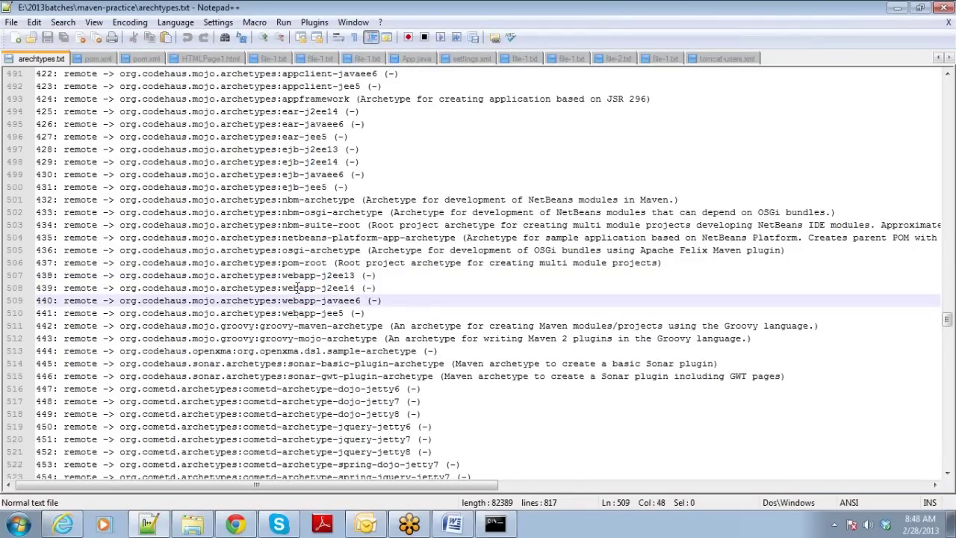
{"action": "left_click", "coordinate": [326, 276]}
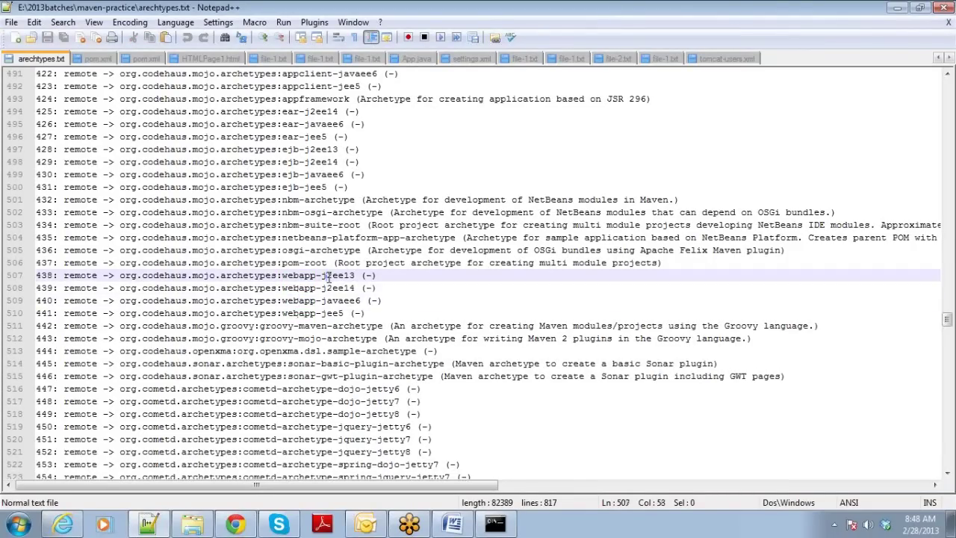
{"action": "left_click", "coordinate": [301, 287]}
{"action": "left_click", "coordinate": [343, 288]}
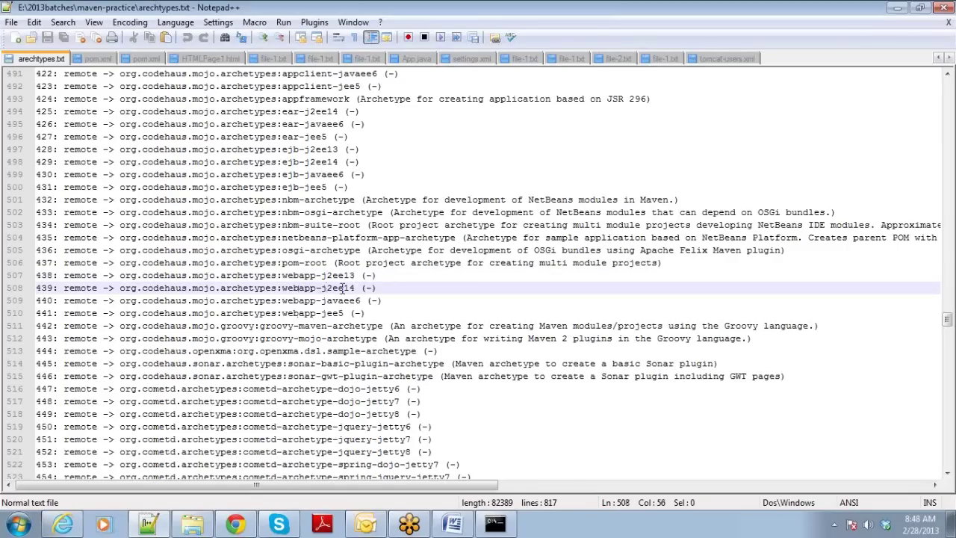
{"action": "left_click", "coordinate": [294, 300]}
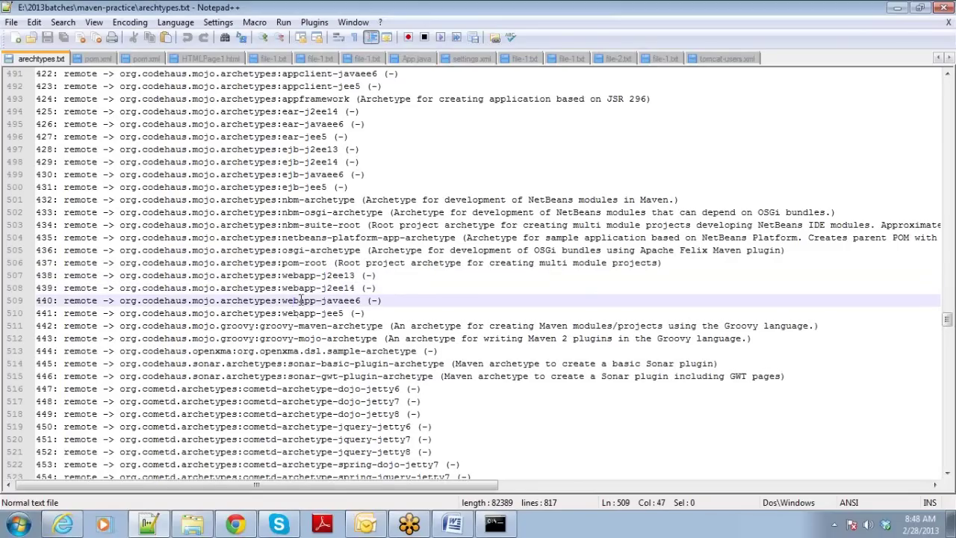
{"action": "left_click", "coordinate": [339, 300]}
{"action": "double_click", "coordinate": [46, 301]}
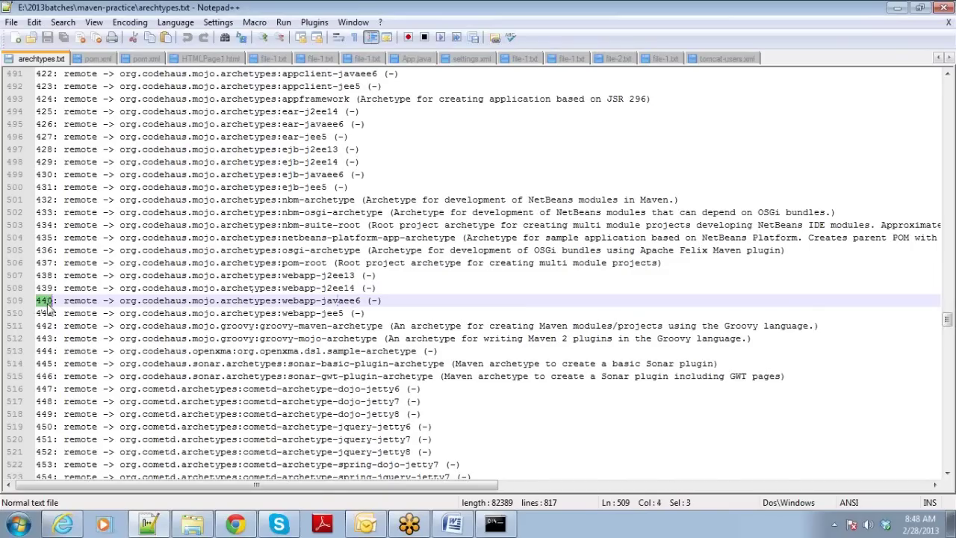
Run mvn archetype:generate and choose archetype 440, webapp-javaee6, at the filter prompt.
{"action": "left_click", "coordinate": [496, 525]}
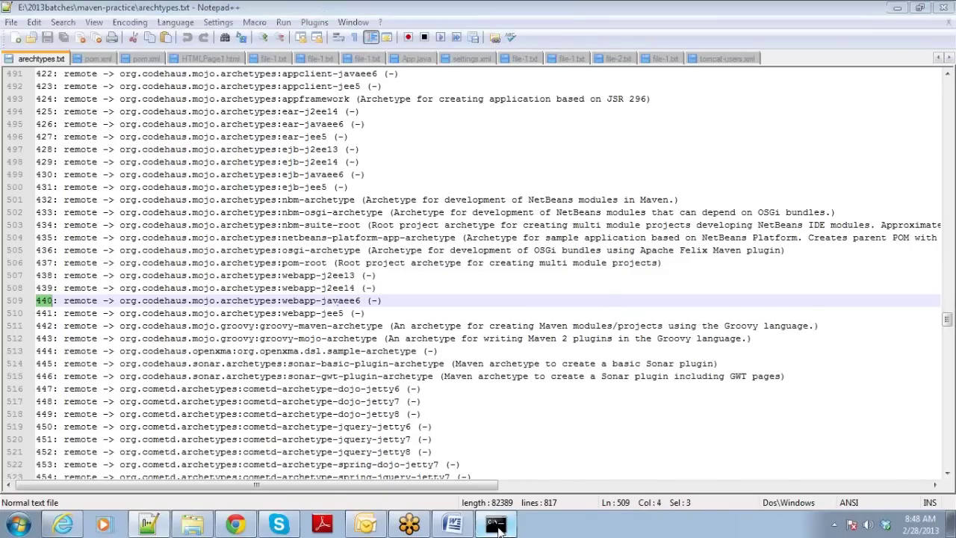
{"action": "type", "text": "mvn a"}
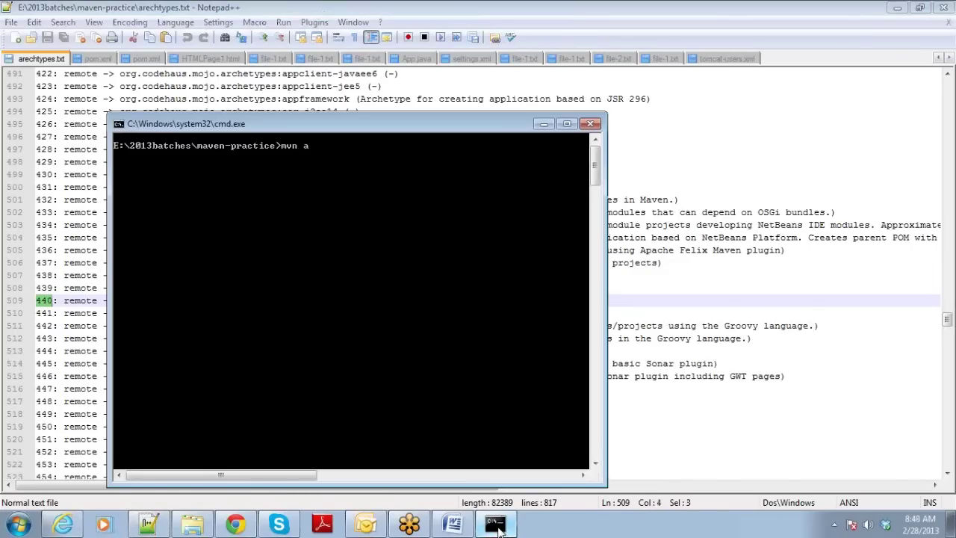
{"action": "type", "text": "rchetype:genere"}
{"action": "type", "text": "te"}
{"action": "type", "text": "e"}
{"action": "key", "text": "Return"}
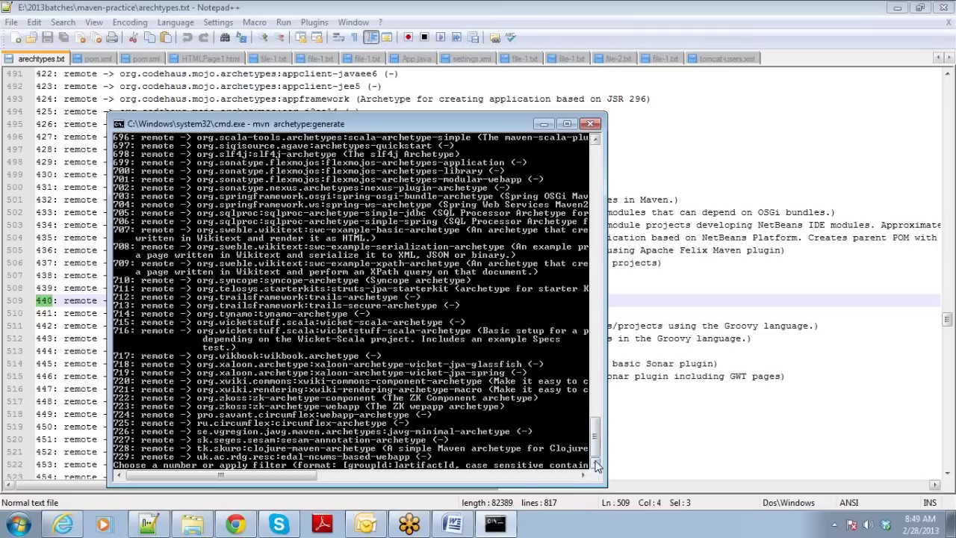
{"action": "left_click_drag", "start_coordinate": [288, 475], "coordinate": [326, 486]}
{"action": "type", "text": "440"}
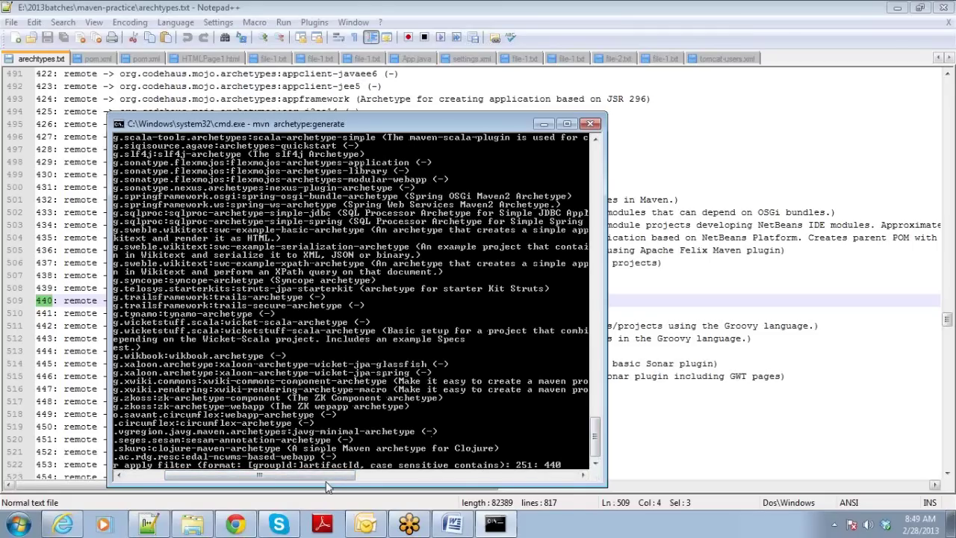
{"action": "key", "text": "Return"}
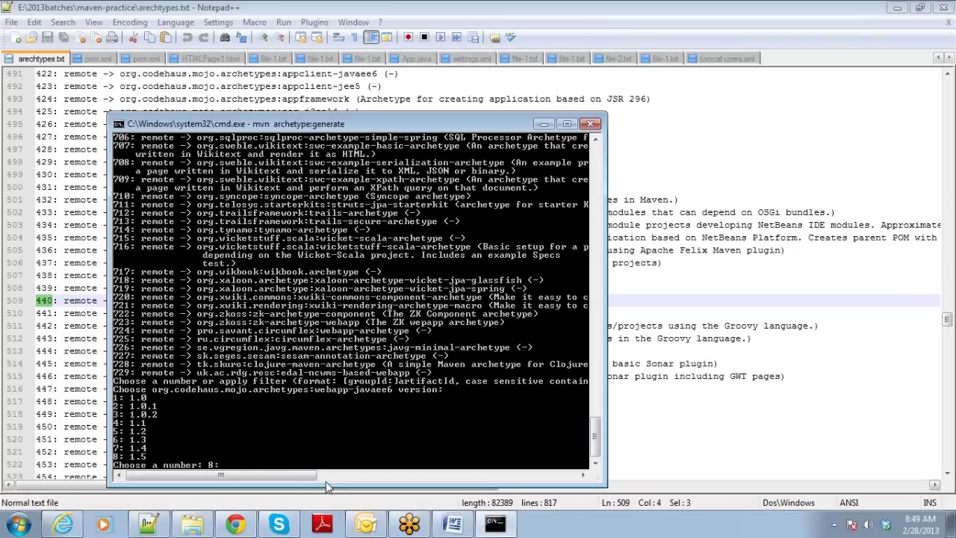
Accept the default archetype version 1.5 and enter groupId org.mvntraining.
{"action": "type", "text": "8"}
{"action": "key", "text": "BackSpace"}
{"action": "key", "text": "Return"}
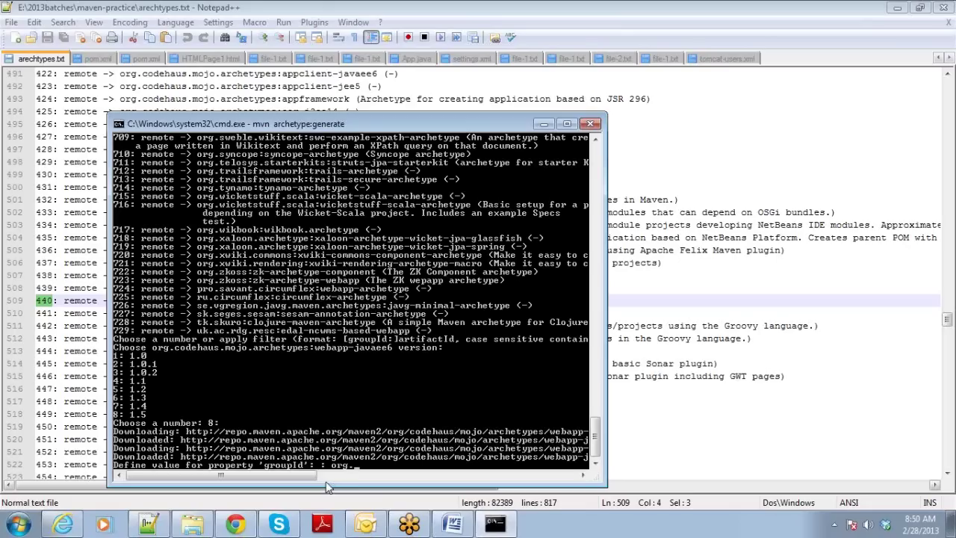
{"action": "type", "text": "mvntraining"}
{"action": "key", "text": "Return"}
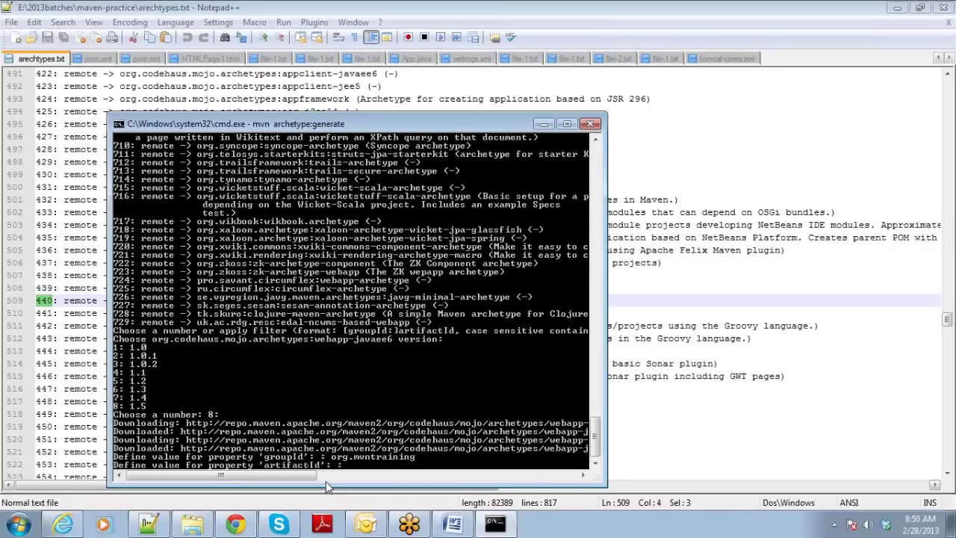
Enter artifactId mywebappp, accept package org.mvntraining and confirm project generation.
{"action": "type", "text": "mywebappp"}
{"action": "key", "text": "Return"}
{"action": "key", "text": "Return"}
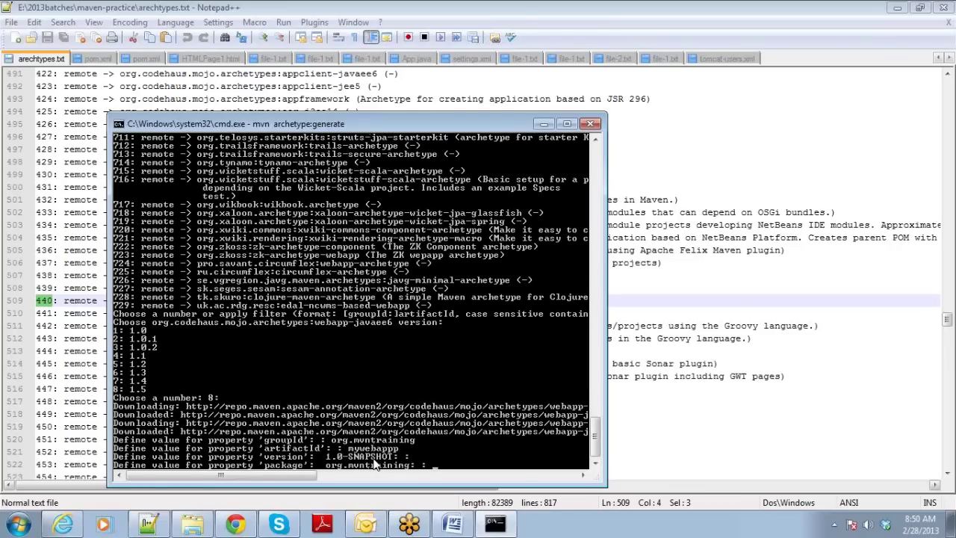
{"action": "key", "text": "Return"}
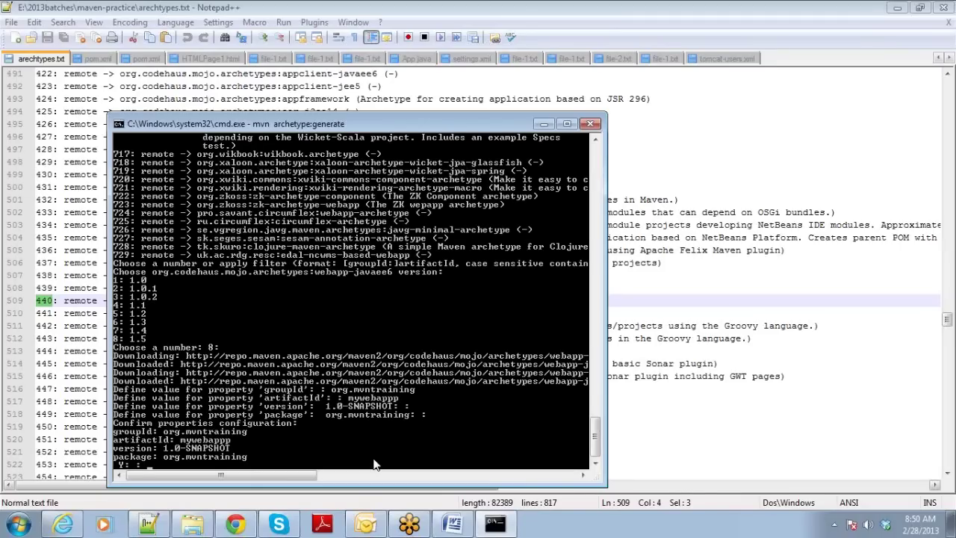
{"action": "key", "text": "Return"}
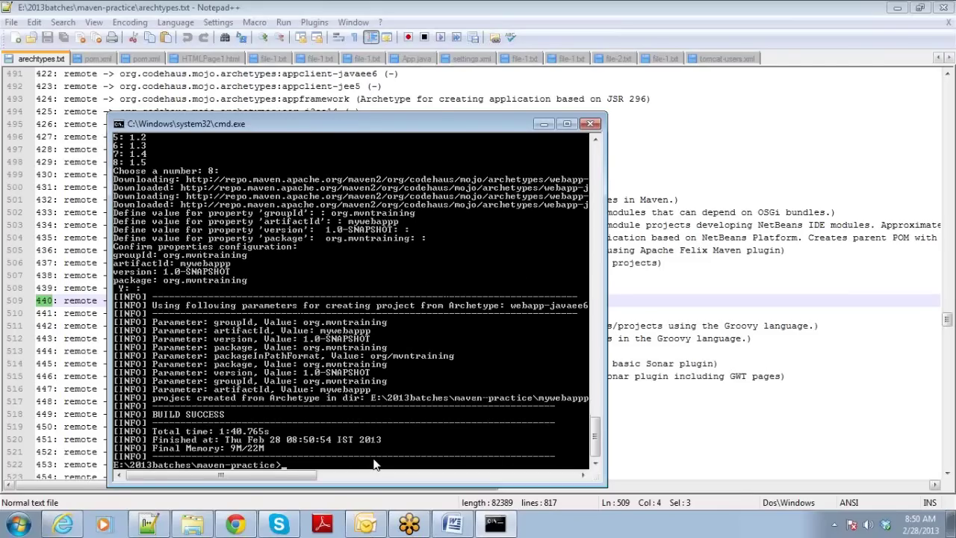
{"action": "left_click", "coordinate": [195, 525]}
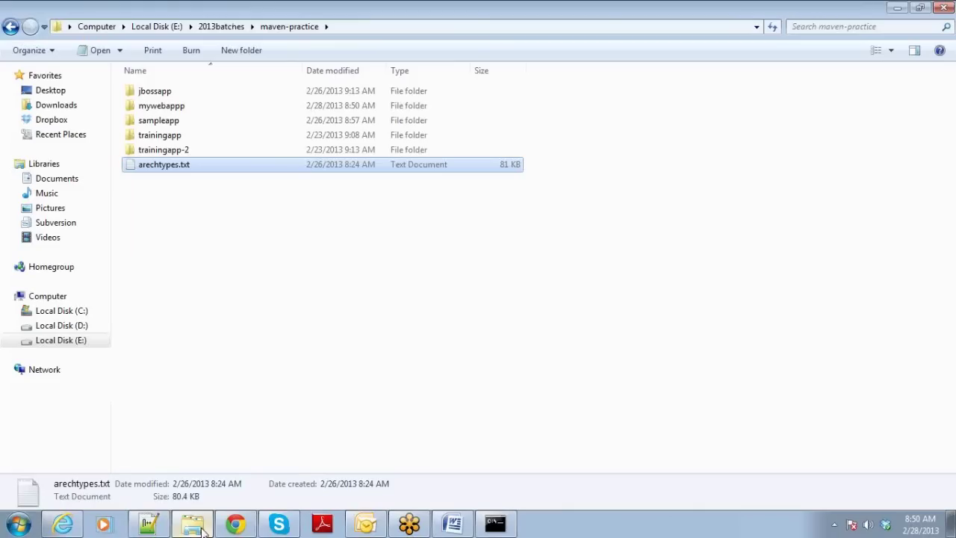
Browse mywebappp's src/main folder, looking into its java and webapp subfolders.
{"action": "double_click", "coordinate": [187, 112]}
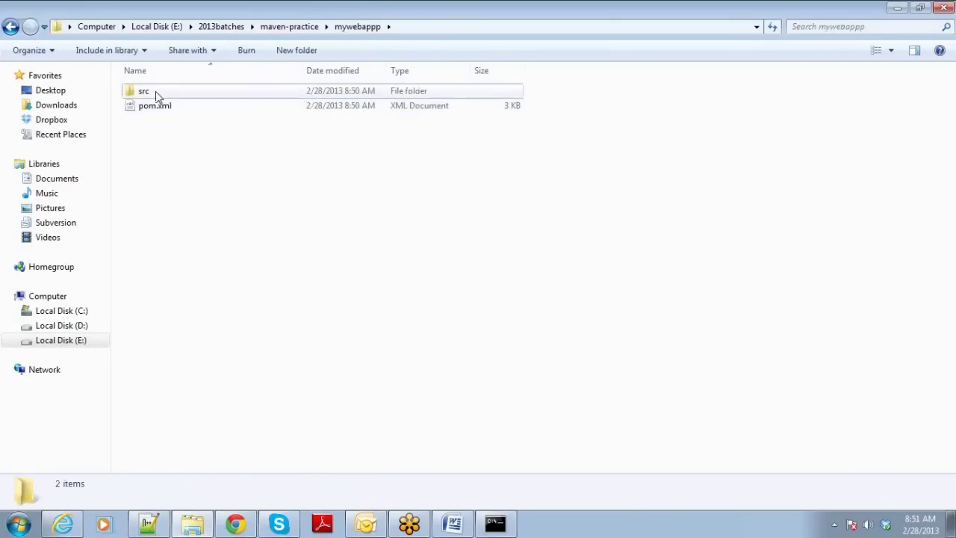
{"action": "double_click", "coordinate": [157, 95]}
{"action": "double_click", "coordinate": [156, 96]}
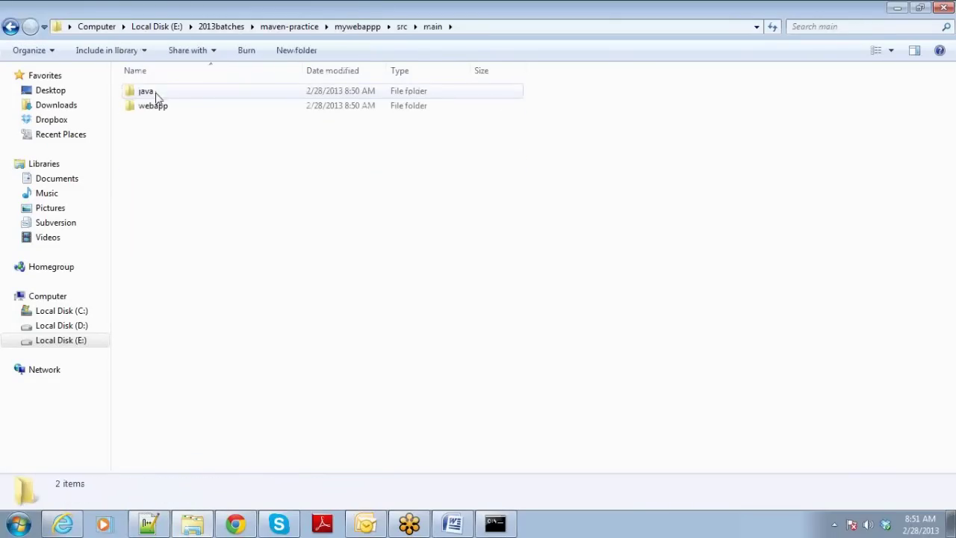
{"action": "double_click", "coordinate": [158, 91]}
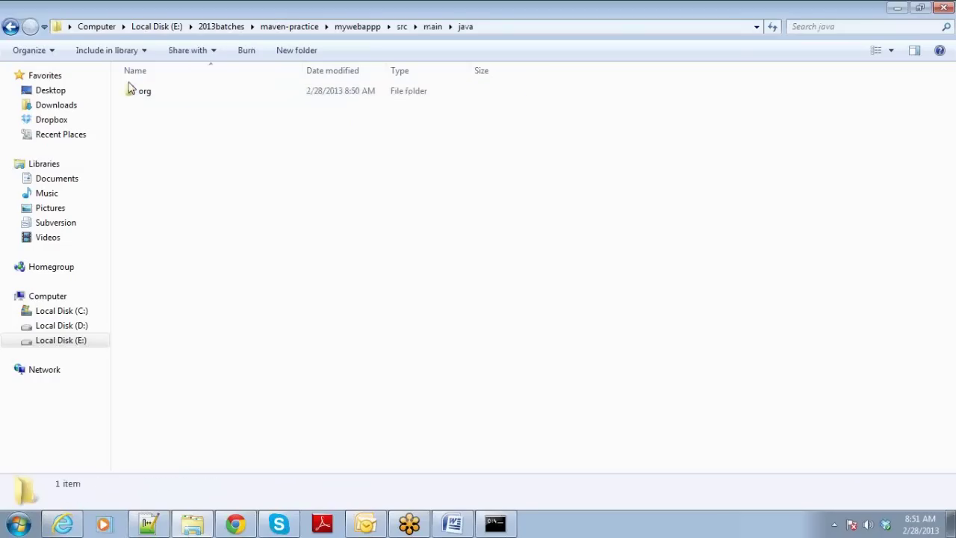
{"action": "left_click", "coordinate": [10, 26]}
{"action": "double_click", "coordinate": [144, 108]}
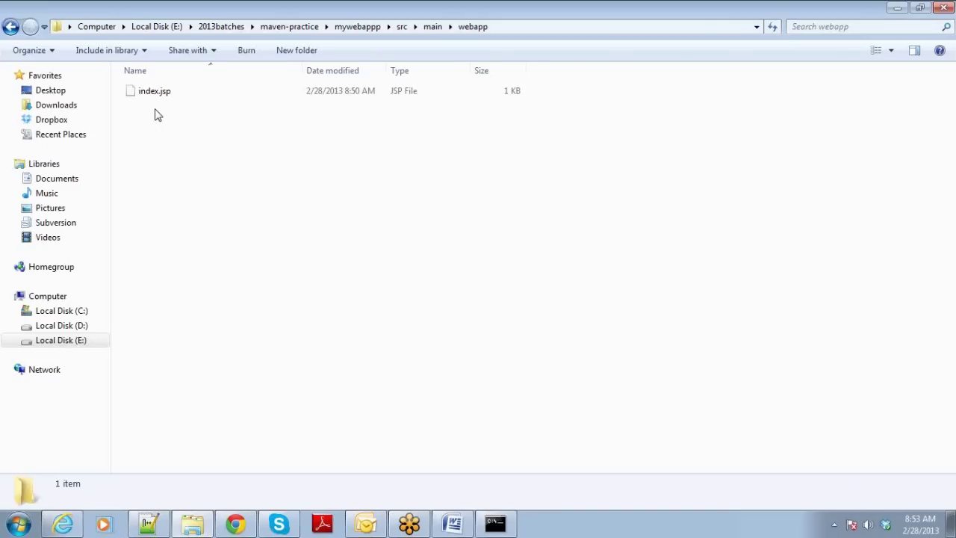
Drill into src/main/java/org/mvntraining to see the empty package folder.
{"action": "left_click", "coordinate": [357, 26]}
{"action": "double_click", "coordinate": [200, 94]}
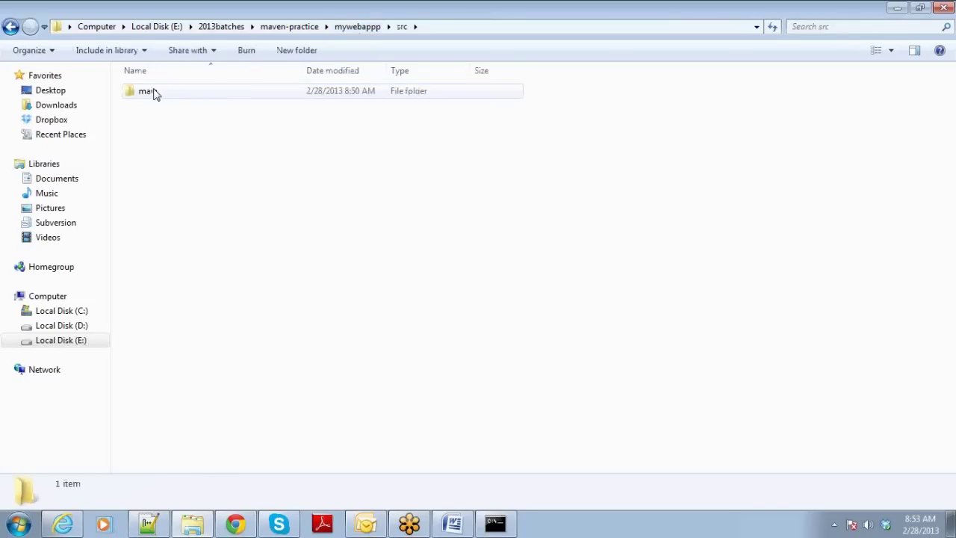
{"action": "double_click", "coordinate": [154, 92]}
{"action": "double_click", "coordinate": [149, 93]}
{"action": "double_click", "coordinate": [149, 93]}
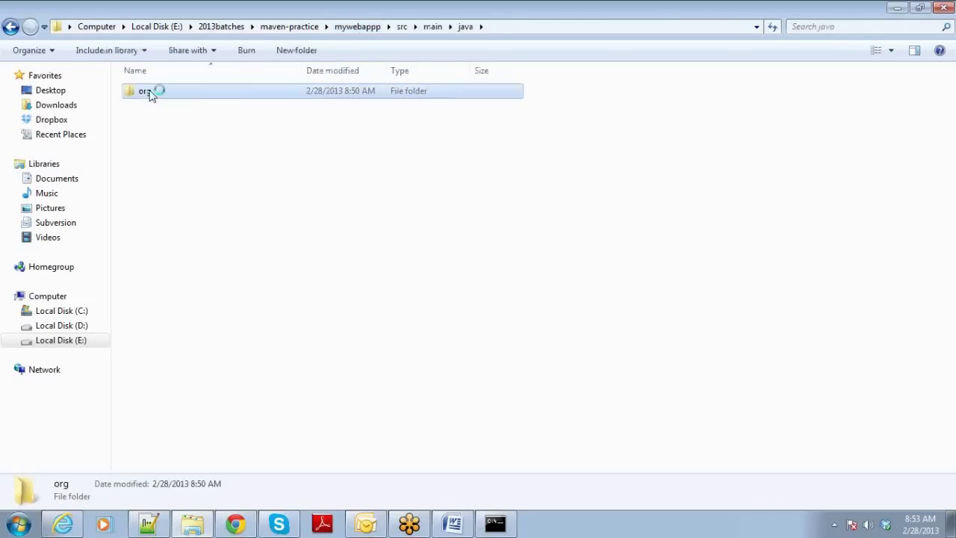
{"action": "double_click", "coordinate": [150, 94]}
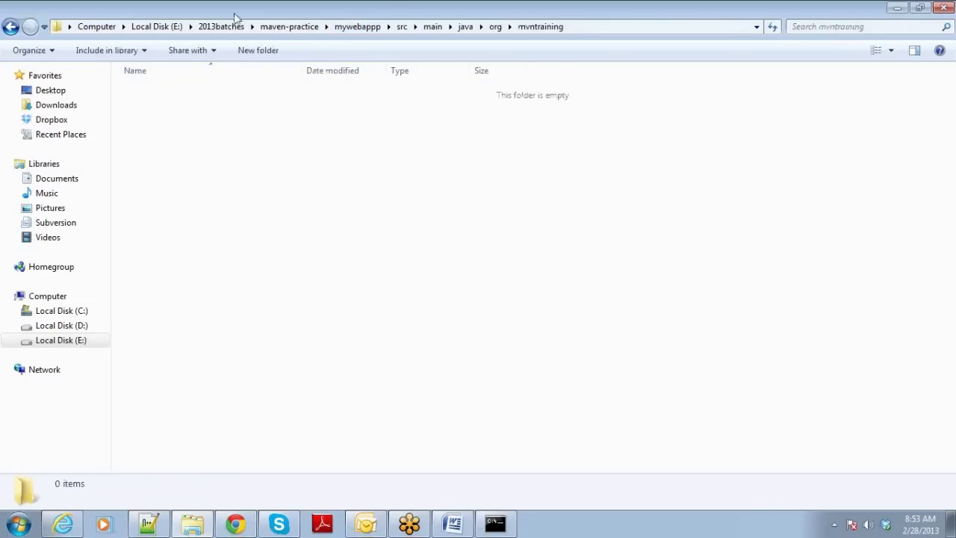
Return to the mywebappp project folder and open pom.xml in Notepad++.
{"action": "left_click", "coordinate": [432, 27]}
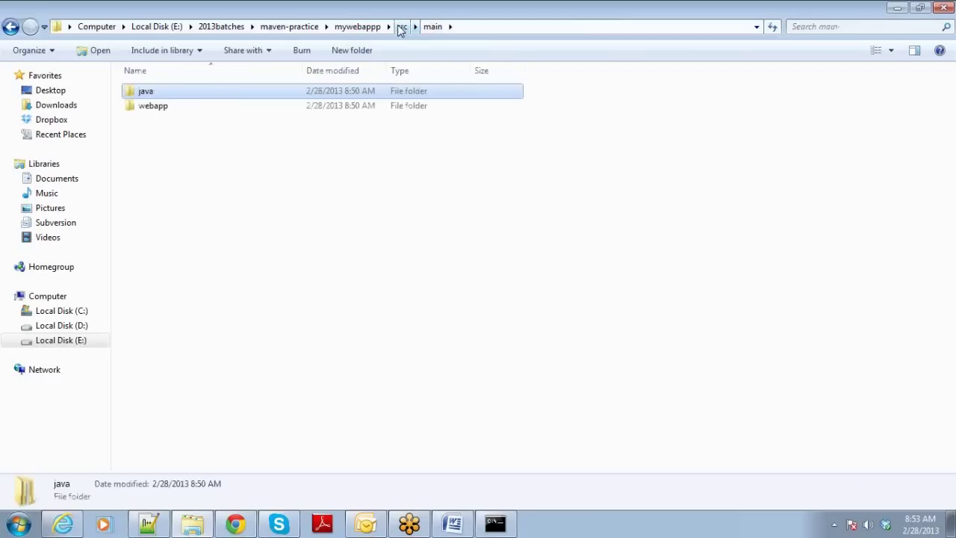
{"action": "left_click", "coordinate": [402, 27]}
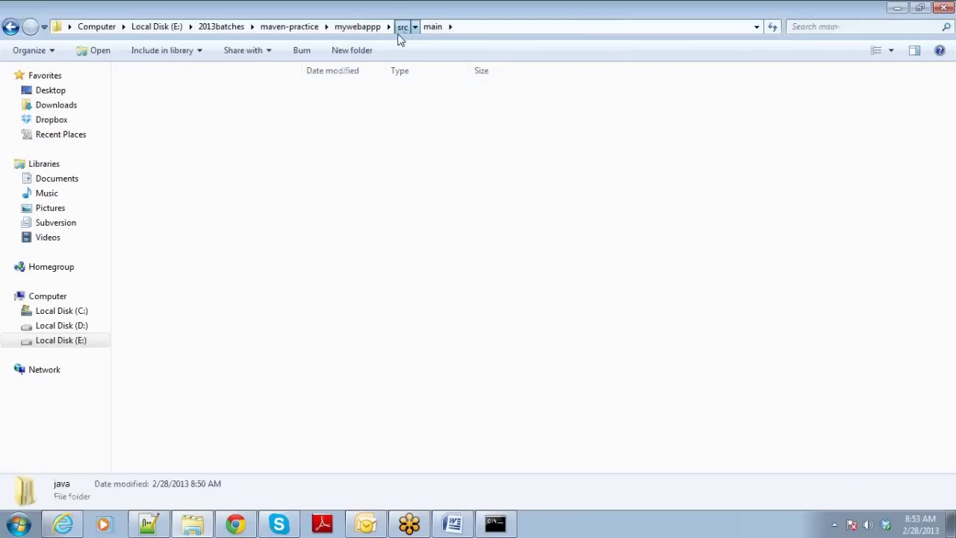
{"action": "left_click", "coordinate": [355, 27]}
{"action": "right_click", "coordinate": [131, 106]}
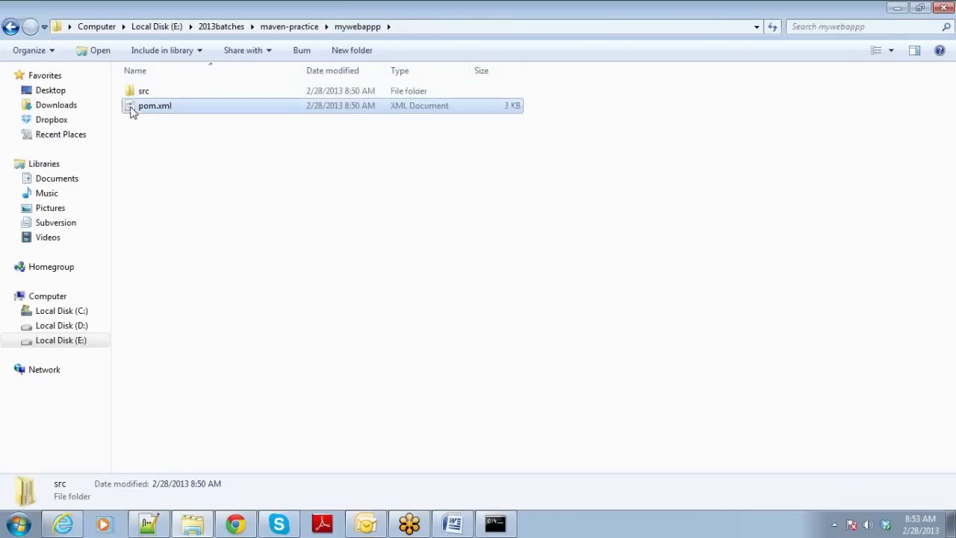
{"action": "left_click", "coordinate": [158, 147]}
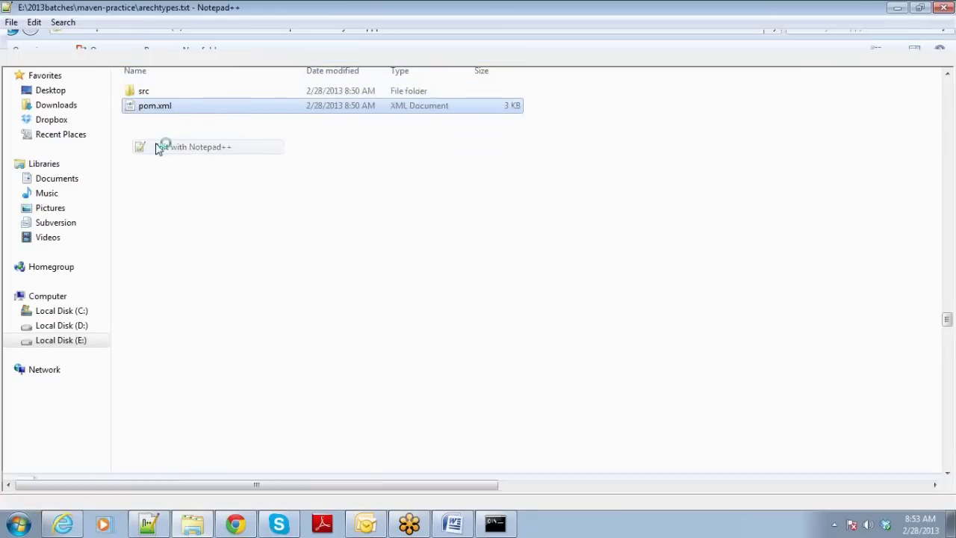
Point out groupId, artifactId, 1.0-SNAPSHOT version, war packaging and the javax dependency in pom.xml.
{"action": "left_click", "coordinate": [163, 125]}
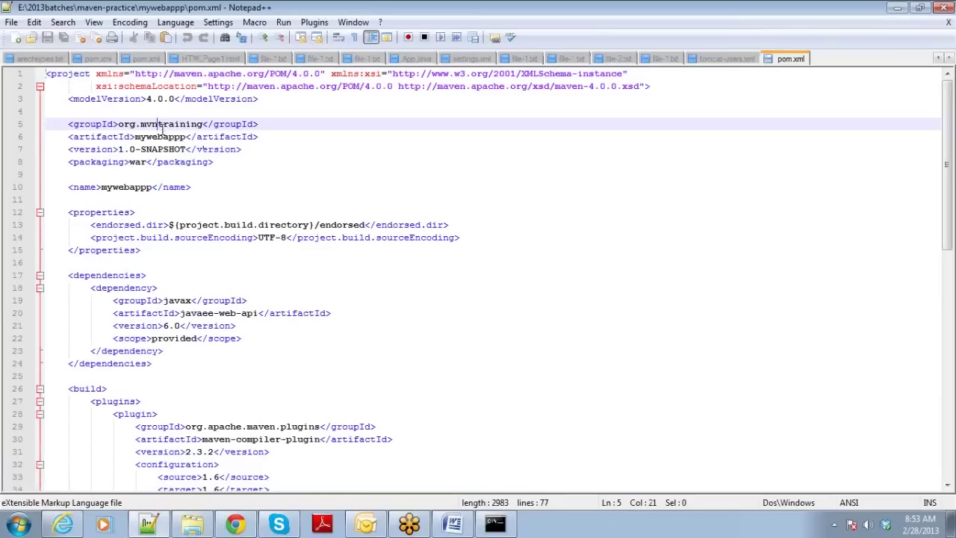
{"action": "left_click", "coordinate": [162, 136]}
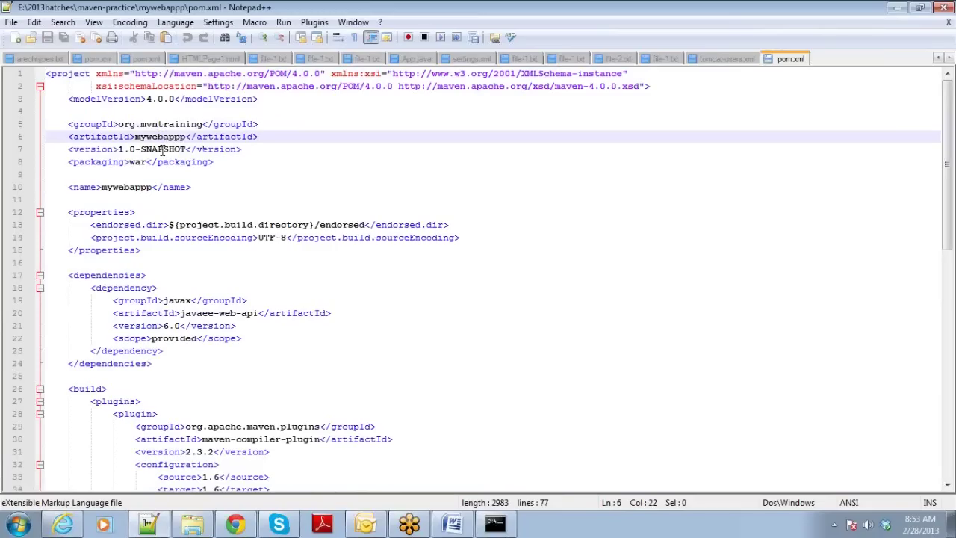
{"action": "left_click", "coordinate": [162, 149]}
{"action": "left_click", "coordinate": [136, 162]}
{"action": "double_click", "coordinate": [136, 162]}
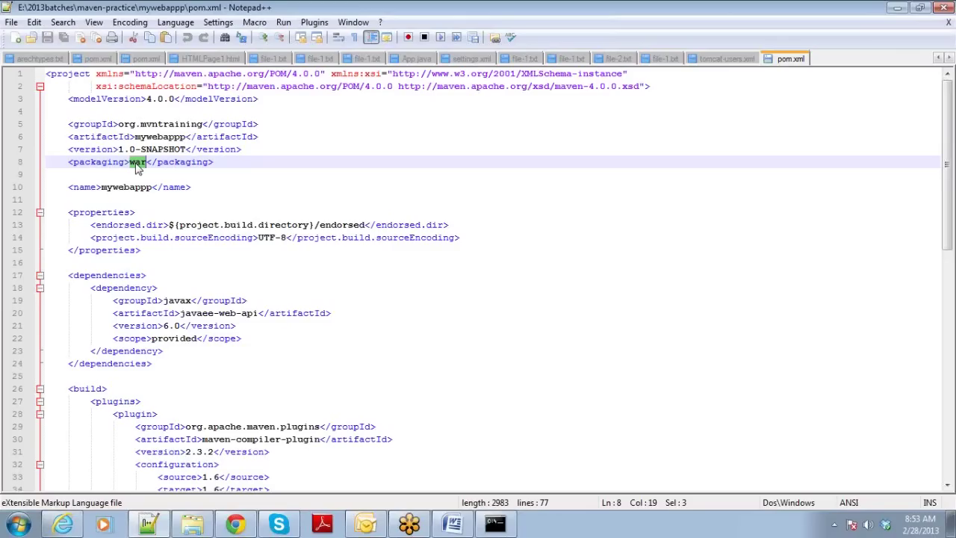
{"action": "left_click", "coordinate": [192, 299]}
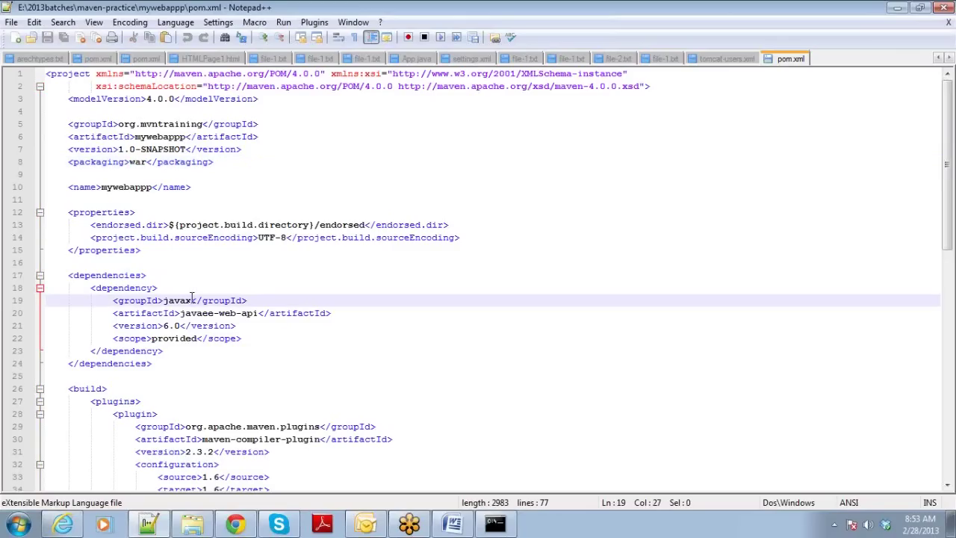
Highlight the compiler plugin's 1.6 configuration block and the maven-war-plugin block.
{"action": "key", "text": "Down"}
{"action": "key", "text": "Down"}
{"action": "key", "text": "Down"}
{"action": "key", "text": "Down"}
{"action": "key", "text": "Down"}
{"action": "key", "text": "Down"}
{"action": "key", "text": "Down"}
{"action": "key", "text": "Down"}
{"action": "key", "text": "Down"}
{"action": "key", "text": "Down"}
{"action": "key", "text": "Down"}
{"action": "key", "text": "Down"}
{"action": "key", "text": "Down"}
{"action": "key", "text": "Down"}
{"action": "key", "text": "Down"}
{"action": "key", "text": "Down"}
{"action": "key", "text": "Down"}
{"action": "key", "text": "Down"}
{"action": "key", "text": "Down"}
{"action": "key", "text": "Down"}
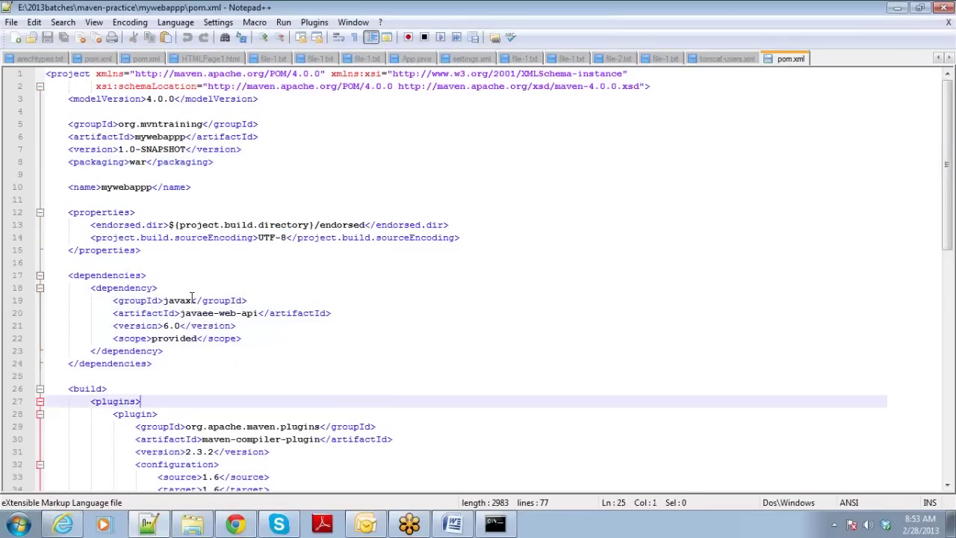
{"action": "scroll", "coordinate": [191, 297], "scroll_direction": "down", "scroll_amount": 1}
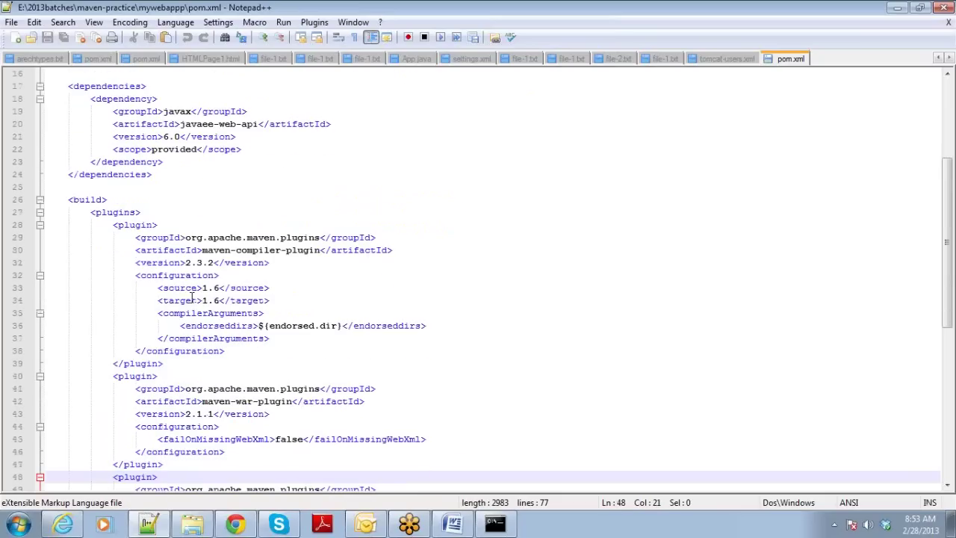
{"action": "left_click", "coordinate": [113, 224]}
{"action": "left_click_drag", "start_coordinate": [162, 237], "coordinate": [224, 351]}
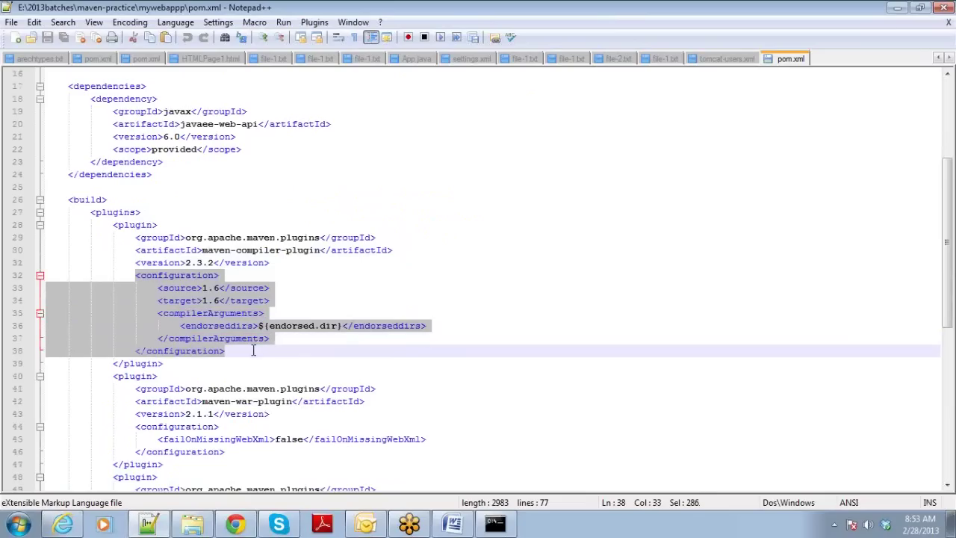
{"action": "left_click", "coordinate": [218, 289]}
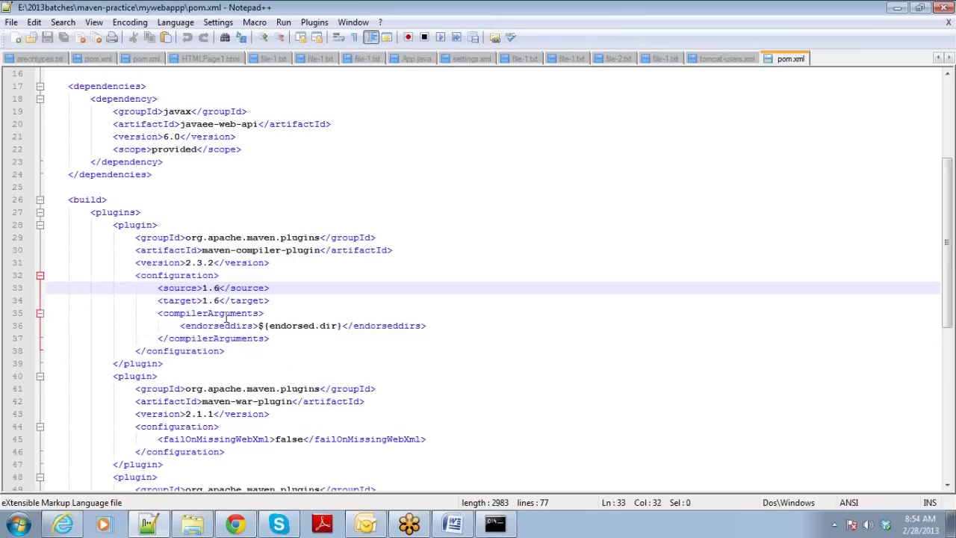
{"action": "key", "text": "Down"}
{"action": "key", "text": "Down"}
{"action": "key", "text": "Down"}
{"action": "key", "text": "Down"}
{"action": "key", "text": "Down"}
{"action": "key", "text": "Down"}
{"action": "key", "text": "Down"}
{"action": "key", "text": "Down"}
{"action": "key", "text": "Down"}
{"action": "key", "text": "Down"}
{"action": "key", "text": "Down"}
{"action": "key", "text": "Down"}
{"action": "key", "text": "Down"}
{"action": "key", "text": "Down"}
{"action": "key", "text": "Down"}
{"action": "key", "text": "Down"}
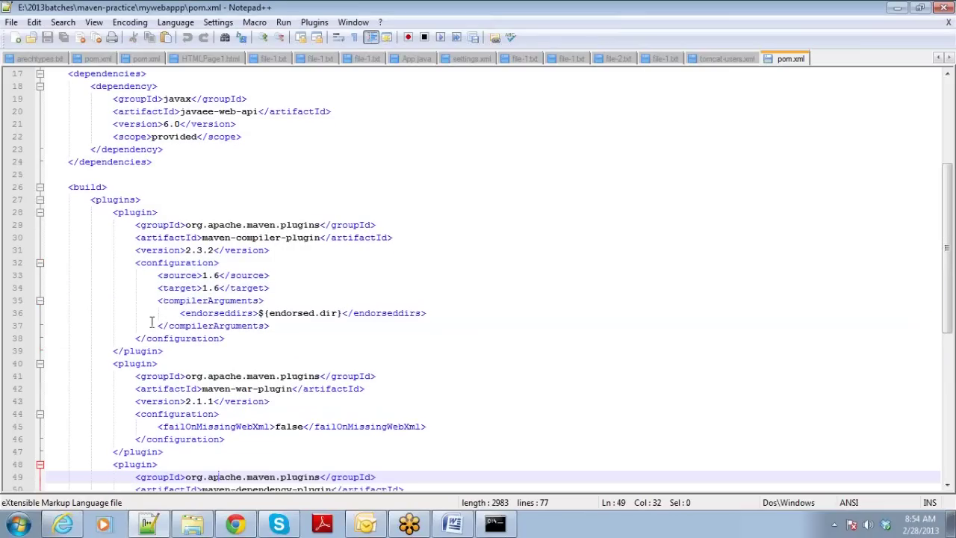
{"action": "left_click_drag", "start_coordinate": [102, 363], "coordinate": [187, 451]}
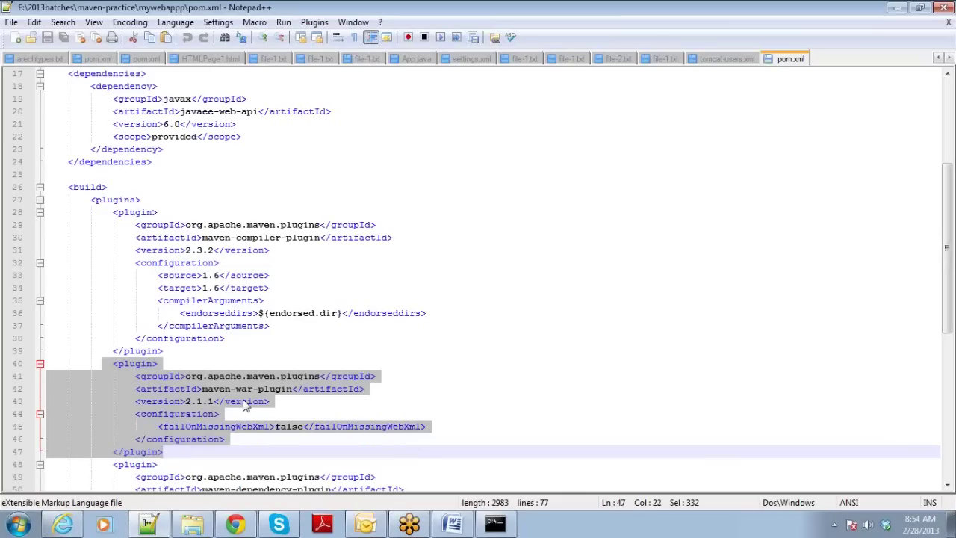
{"action": "left_click", "coordinate": [303, 408]}
Move through the dependency plugin to the end of pom.xml and back to the top.
{"action": "key", "text": "Down"}
{"action": "key", "text": "Down"}
{"action": "key", "text": "Down"}
{"action": "key", "text": "Down"}
{"action": "key", "text": "Down"}
{"action": "key", "text": "Down"}
{"action": "key", "text": "Down"}
{"action": "key", "text": "Down"}
{"action": "key", "text": "Down"}
{"action": "key", "text": "Down"}
{"action": "key", "text": "Down"}
{"action": "key", "text": "Down"}
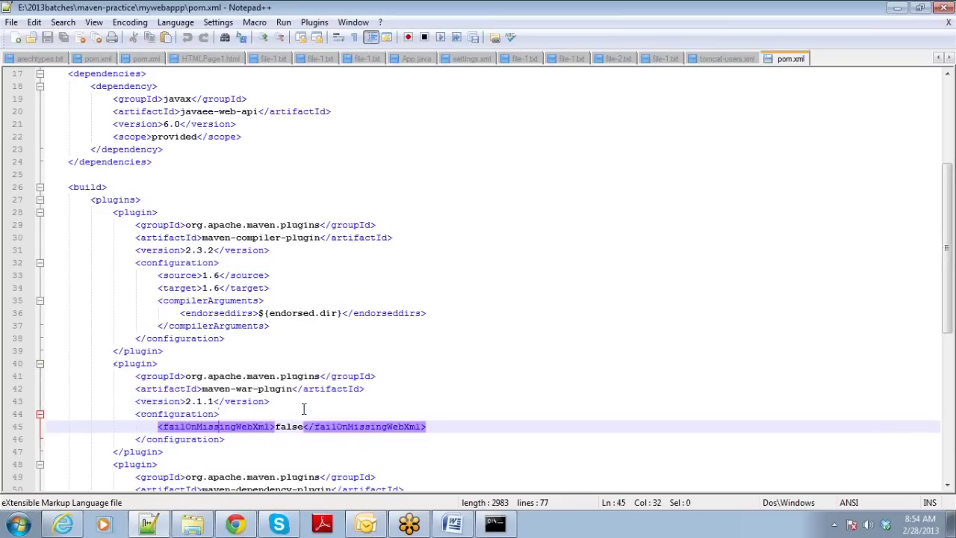
{"action": "key", "text": "Down"}
{"action": "key", "text": "Down"}
{"action": "key", "text": "Down"}
{"action": "key", "text": "Down"}
{"action": "key", "text": "Down"}
{"action": "key", "text": "Down"}
{"action": "key", "text": "Down"}
{"action": "key", "text": "Down"}
{"action": "key", "text": "Down"}
{"action": "key", "text": "Down"}
{"action": "key", "text": "Down"}
{"action": "key", "text": "Down"}
{"action": "key", "text": "Down"}
{"action": "key", "text": "Down"}
{"action": "key", "text": "Down"}
{"action": "key", "text": "Down"}
{"action": "key", "text": "Down"}
{"action": "key", "text": "Down"}
{"action": "key", "text": "Down"}
{"action": "key", "text": "Down"}
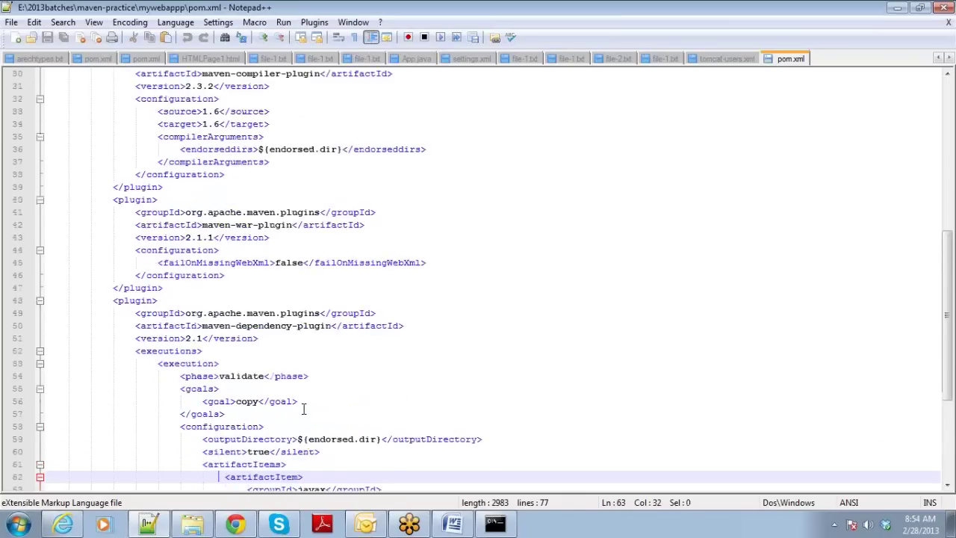
{"action": "key", "text": "Up"}
{"action": "key", "text": "Up"}
{"action": "key", "text": "Up"}
{"action": "key", "text": "Up"}
{"action": "key", "text": "Up"}
{"action": "key", "text": "Up"}
{"action": "key", "text": "Up"}
{"action": "key", "text": "Up"}
{"action": "key", "text": "Up"}
{"action": "key", "text": "Up"}
{"action": "key", "text": "Up"}
{"action": "key", "text": "Up"}
{"action": "key", "text": "Up"}
{"action": "key", "text": "Up"}
{"action": "key", "text": "Up"}
{"action": "key", "text": "Up"}
{"action": "key", "text": "Up"}
{"action": "key", "text": "Up"}
{"action": "key", "text": "Up"}
{"action": "key", "text": "Up"}
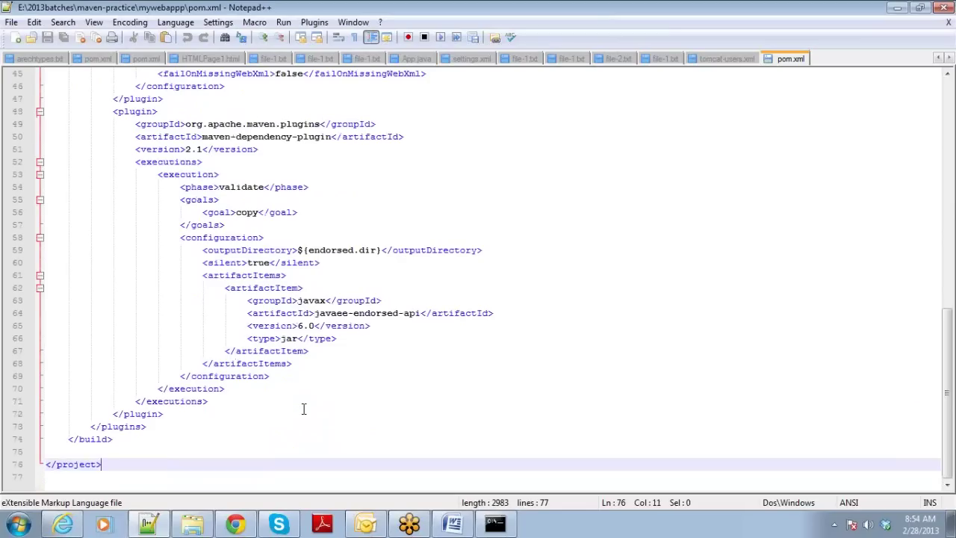
{"action": "key", "text": "Up"}
{"action": "key", "text": "Up"}
{"action": "key", "text": "Up"}
{"action": "key", "text": "Up"}
{"action": "key", "text": "Up"}
{"action": "key", "text": "Up"}
{"action": "key", "text": "Up"}
{"action": "key", "text": "Up"}
{"action": "key", "text": "Up"}
{"action": "key", "text": "Up"}
{"action": "key", "text": "Up"}
{"action": "key", "text": "Up"}
{"action": "key", "text": "Up"}
{"action": "key", "text": "Up"}
{"action": "key", "text": "Up"}
{"action": "key", "text": "Up"}
{"action": "key", "text": "Up"}
{"action": "key", "text": "Up"}
{"action": "key", "text": "Up"}
{"action": "key", "text": "Up"}
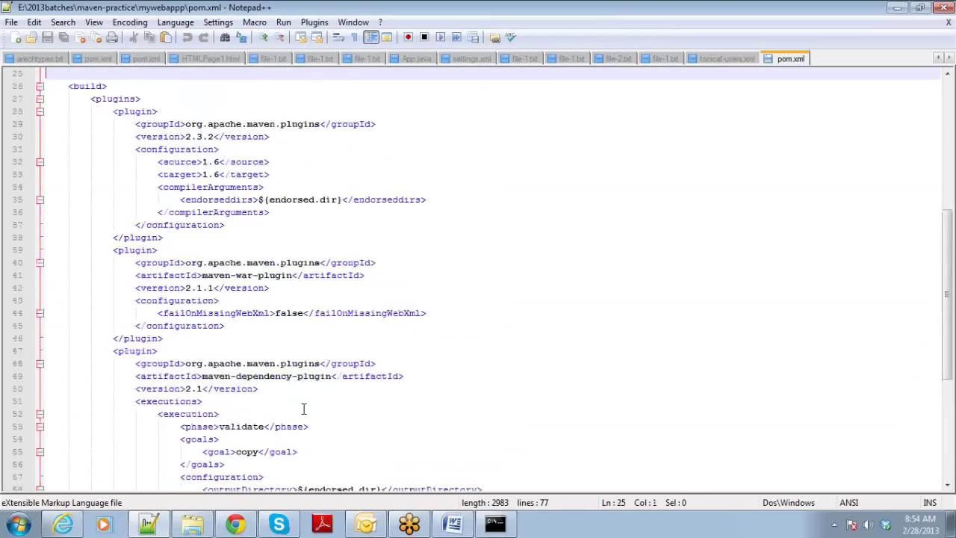
{"action": "key", "text": "Up"}
{"action": "key", "text": "Up"}
{"action": "key", "text": "Up"}
{"action": "key", "text": "Up"}
{"action": "key", "text": "Up"}
{"action": "key", "text": "Up"}
{"action": "key", "text": "Up"}
{"action": "key", "text": "Up"}
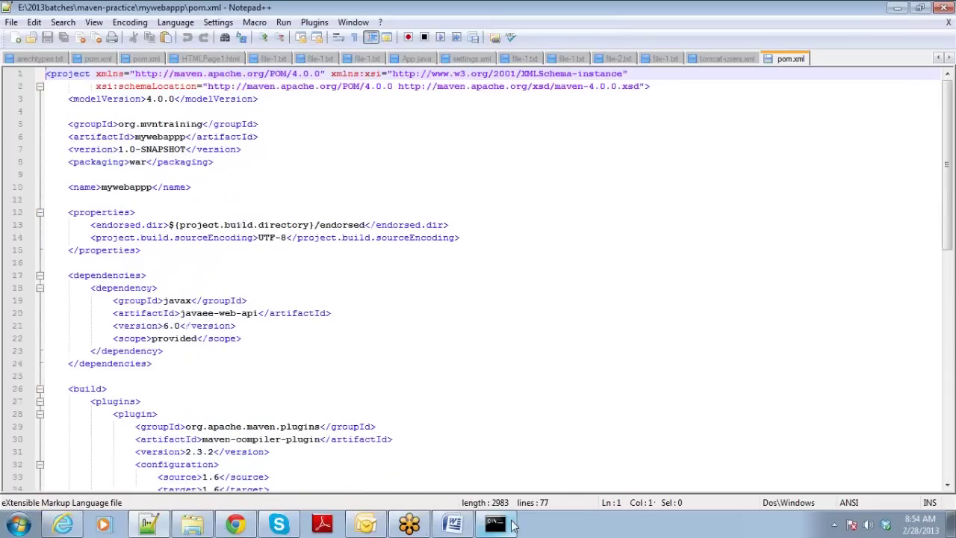
{"action": "left_click", "coordinate": [508, 525]}
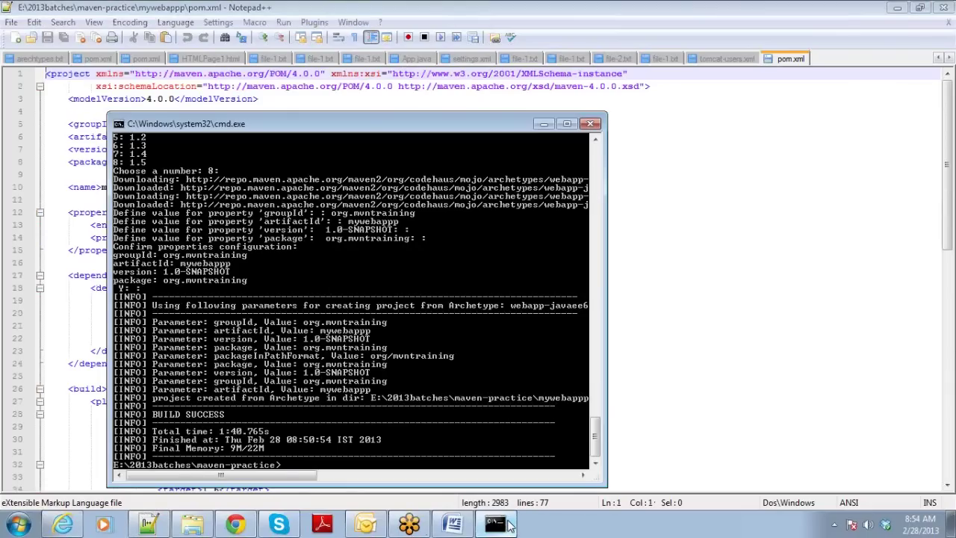
Run mvn package, change into the mywebappp folder, and rerun the package build there.
{"action": "type", "text": "mvn package"}
{"action": "key", "text": "Return"}
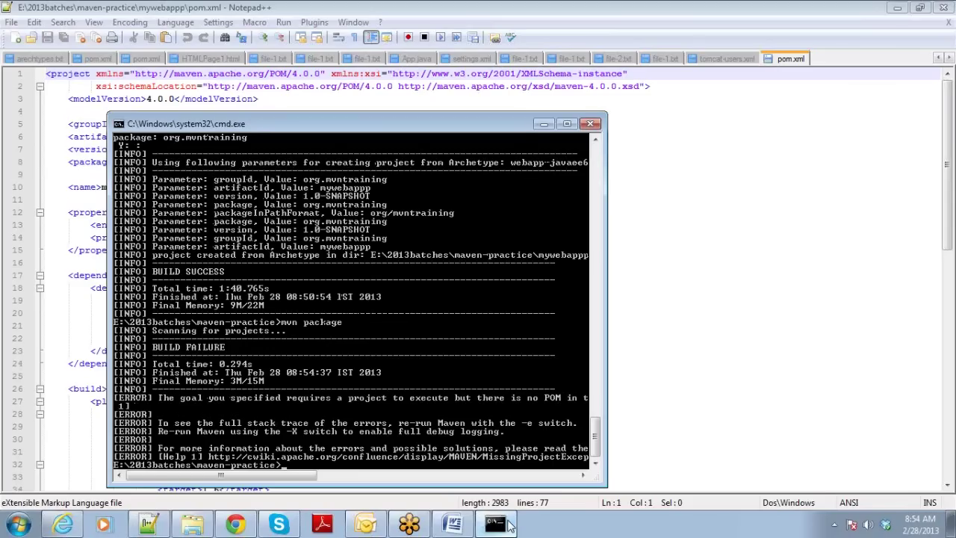
{"action": "type", "text": "cd mywebappp"}
{"action": "key", "text": "Return"}
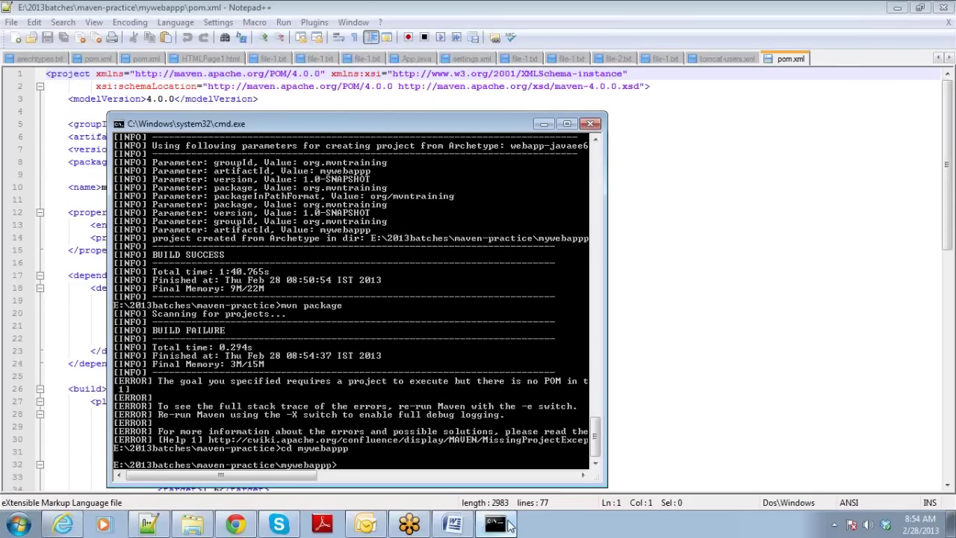
{"action": "key", "text": "Up"}
{"action": "key", "text": "Up"}
{"action": "key", "text": "Return"}
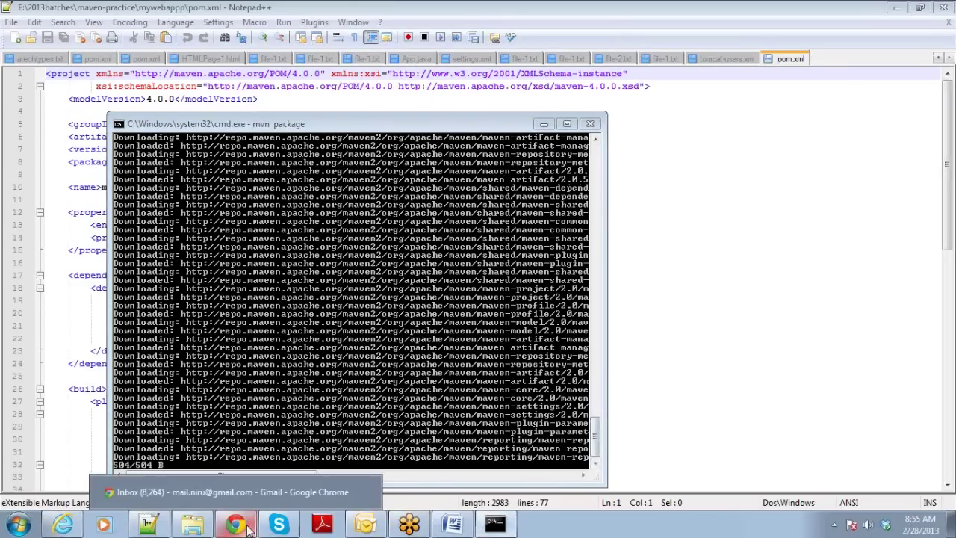
{"action": "mouse_move", "coordinate": [248, 528]}
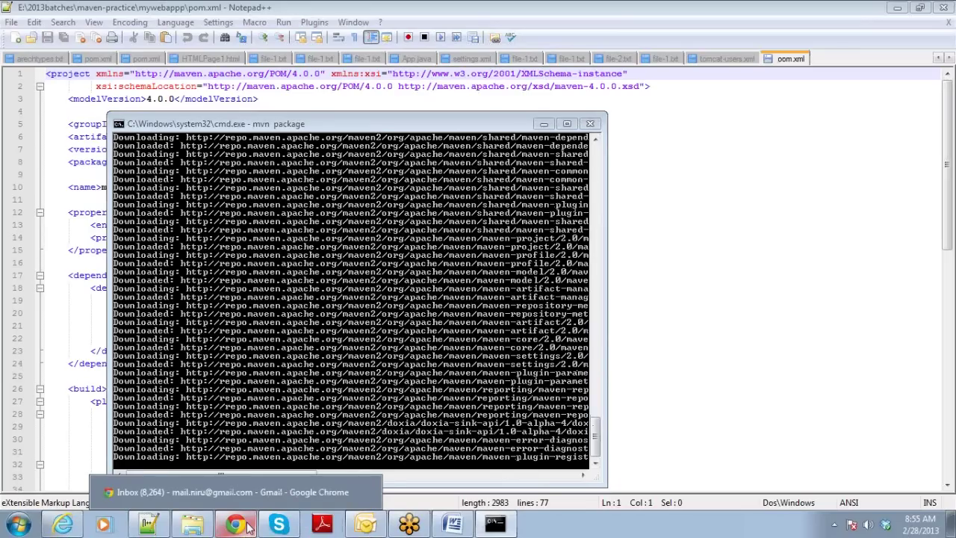
Search Google for 'tomcat' in a new Chrome tab and open 'Apache Tomcat - Welcome!'.
{"action": "left_click", "coordinate": [236, 525]}
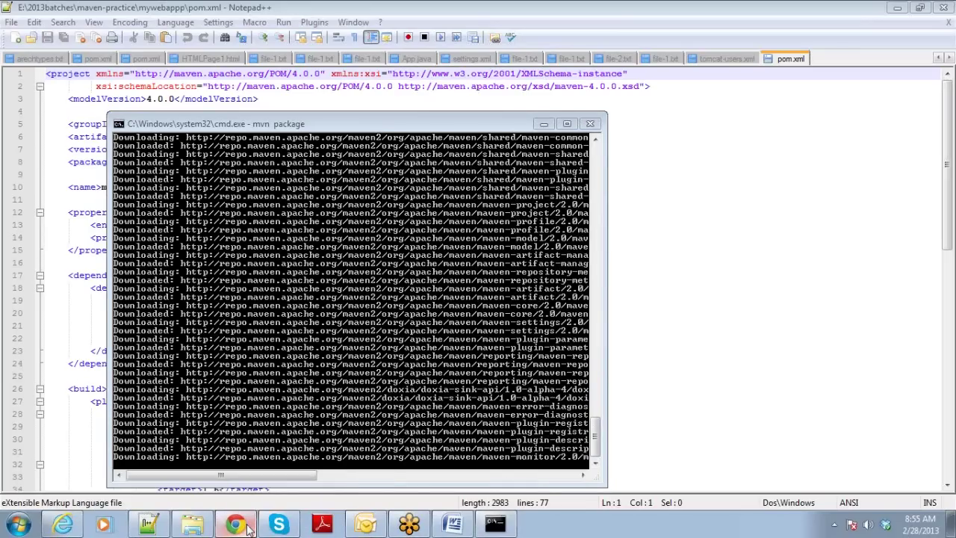
{"action": "left_click", "coordinate": [291, 9]}
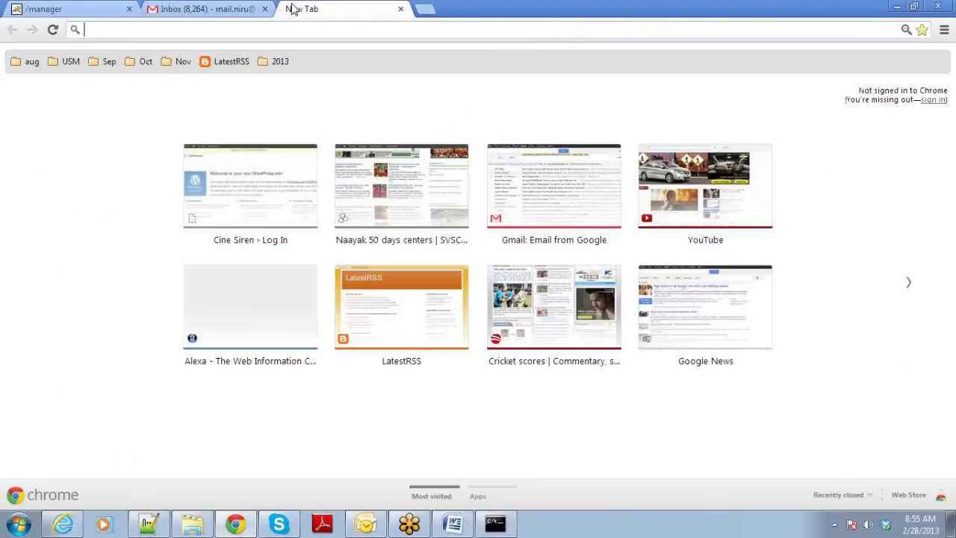
{"action": "type", "text": "tomcat"}
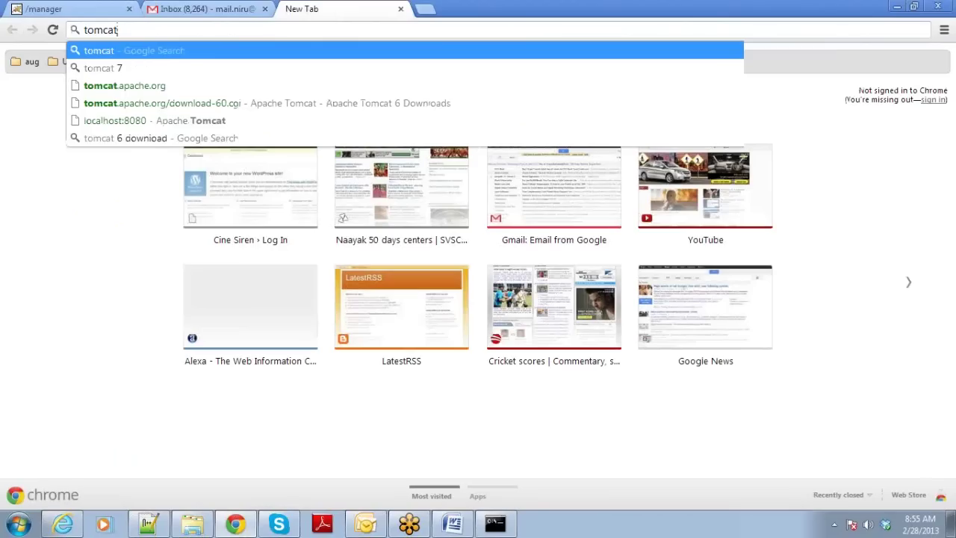
{"action": "key", "text": "Return"}
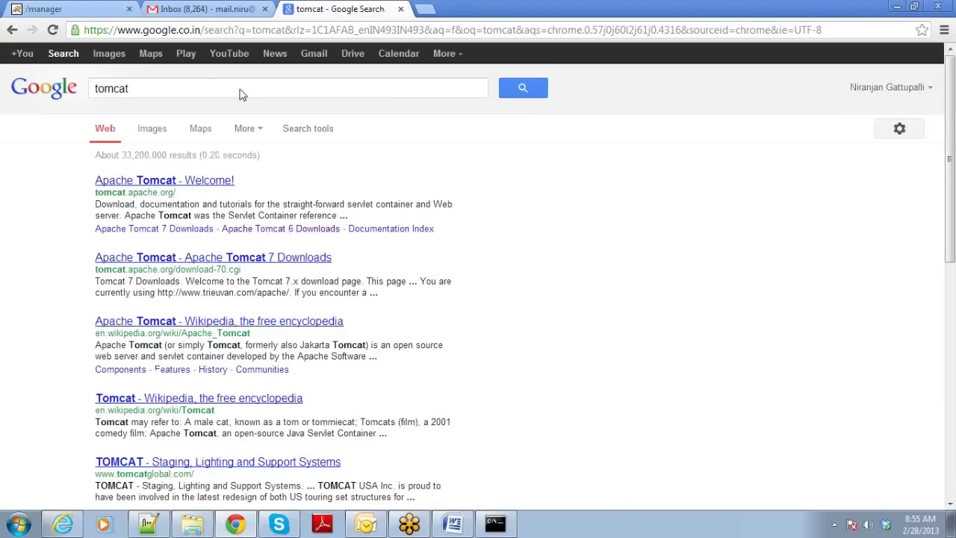
{"action": "scroll", "coordinate": [236, 101], "scroll_direction": "down", "scroll_amount": 3}
{"action": "scroll", "coordinate": [464, 133], "scroll_direction": "up", "scroll_amount": 3}
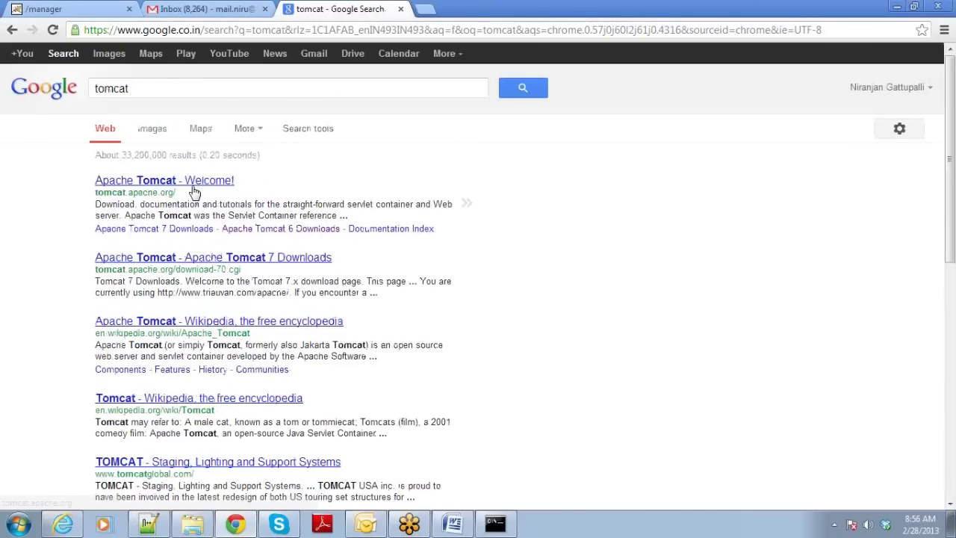
{"action": "left_click", "coordinate": [193, 184]}
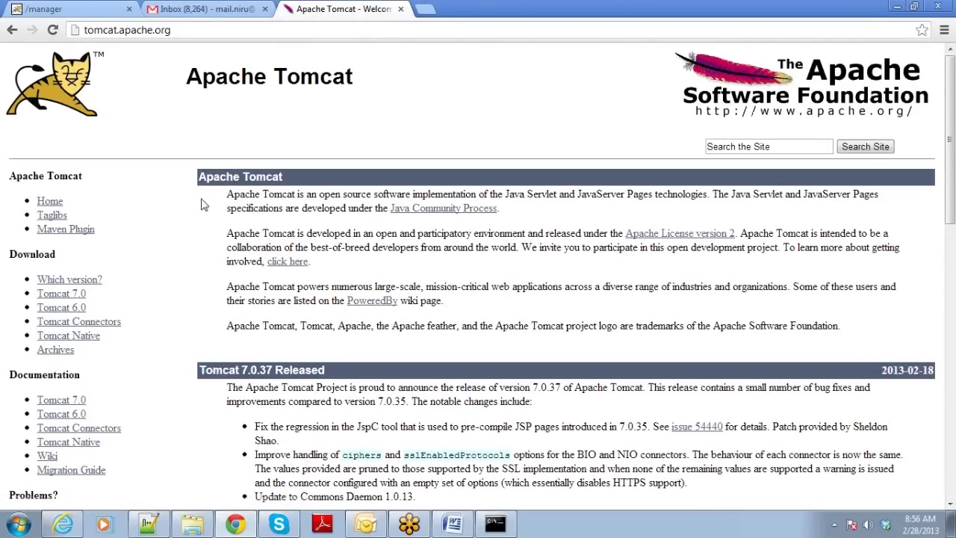
Scan the Tomcat home page's release news, then go to the Tomcat 7.0 downloads page.
{"action": "scroll", "coordinate": [221, 243], "scroll_direction": "down", "scroll_amount": 3}
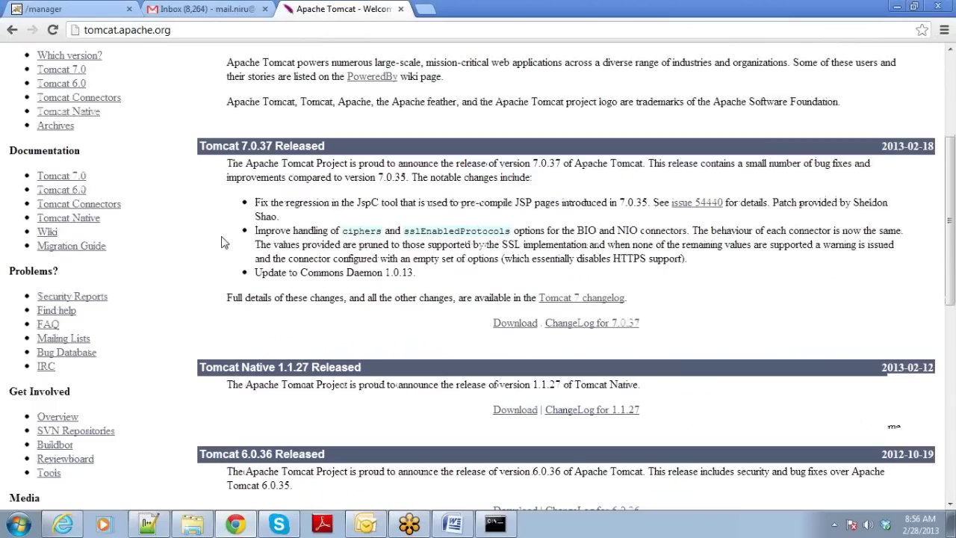
{"action": "scroll", "coordinate": [221, 242], "scroll_direction": "down", "scroll_amount": 1}
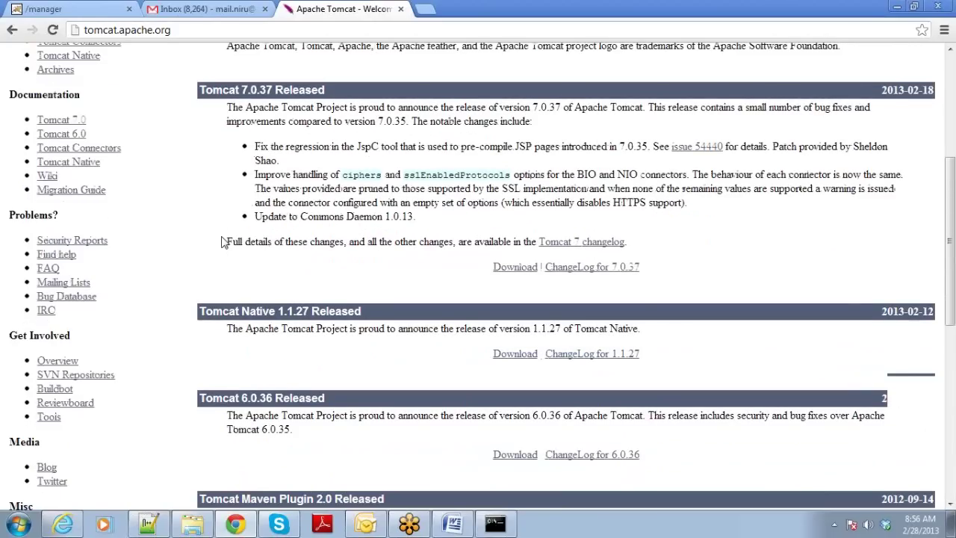
{"action": "scroll", "coordinate": [221, 242], "scroll_direction": "down", "scroll_amount": 6}
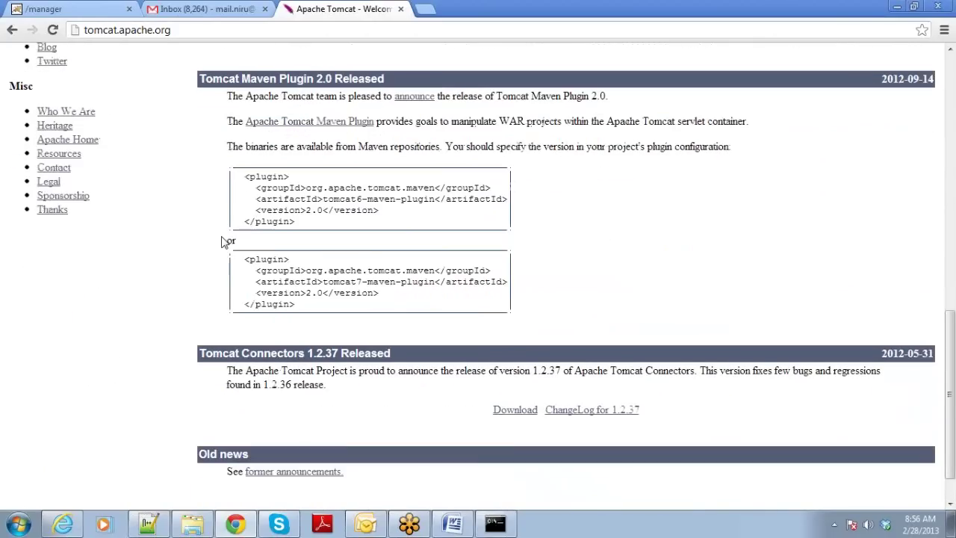
{"action": "scroll", "coordinate": [221, 243], "scroll_direction": "up", "scroll_amount": 8}
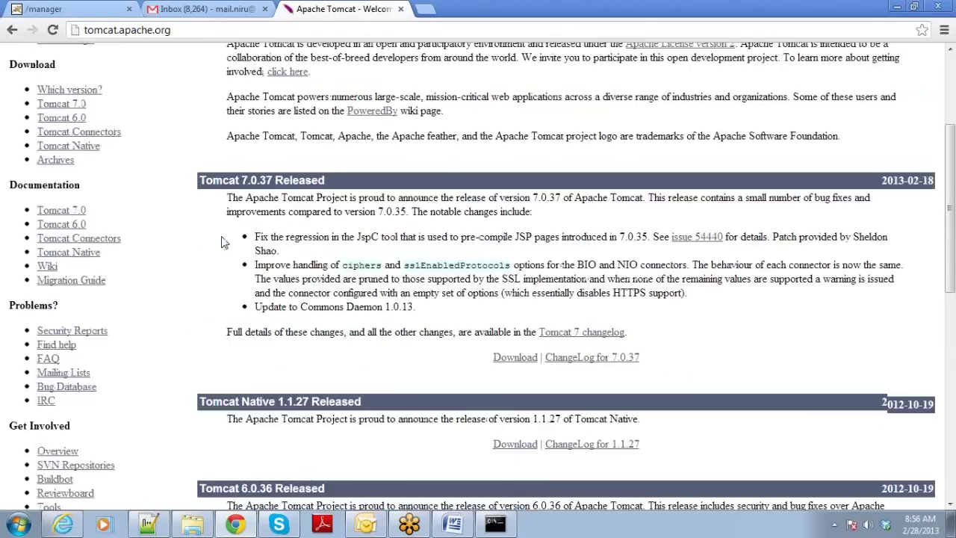
{"action": "scroll", "coordinate": [221, 239], "scroll_direction": "up", "scroll_amount": 2}
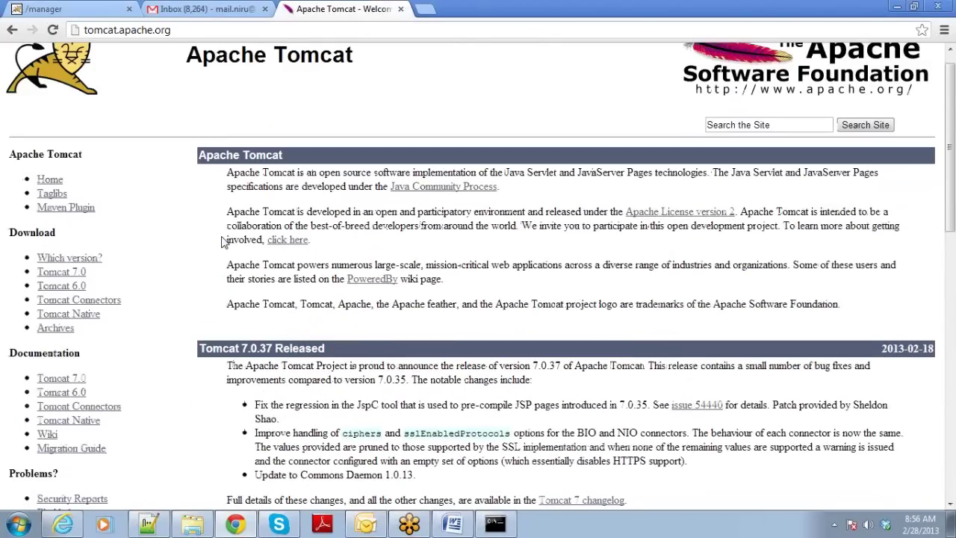
{"action": "left_click", "coordinate": [52, 276]}
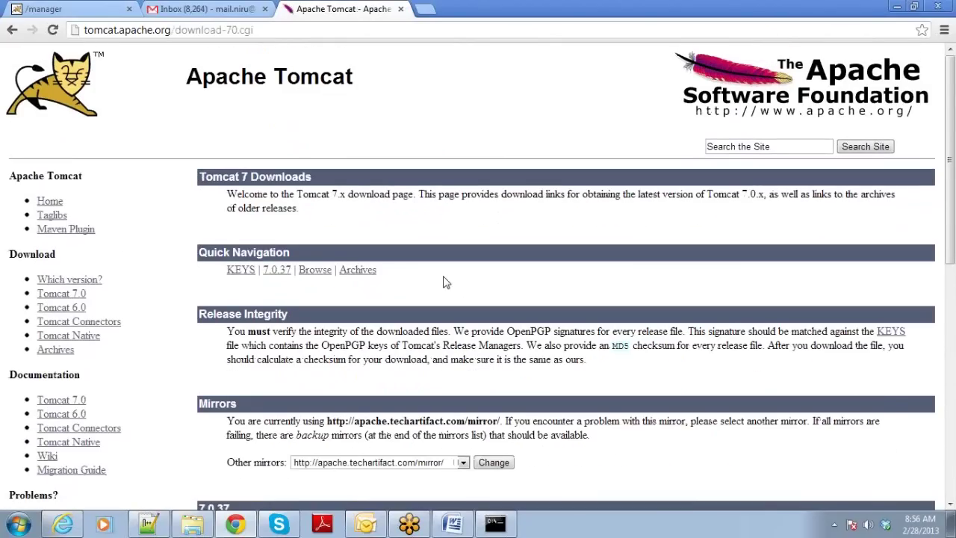
Highlight the Tomcat 7.0.37 Binary Distributions heading, then return to the Maven BUILD SUCCESS console.
{"action": "scroll", "coordinate": [443, 283], "scroll_direction": "down", "scroll_amount": 4}
{"action": "scroll", "coordinate": [443, 283], "scroll_direction": "down", "scroll_amount": 1}
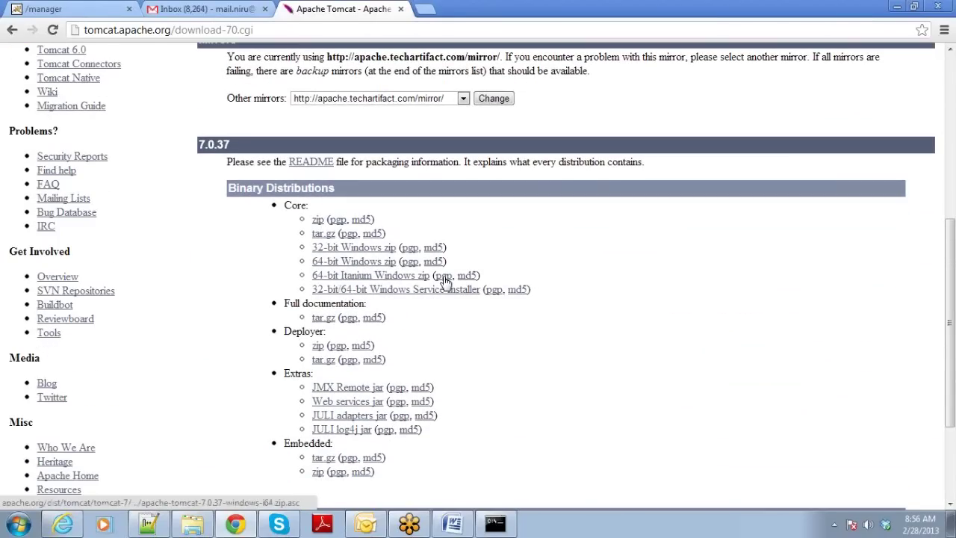
{"action": "left_click_drag", "start_coordinate": [228, 188], "coordinate": [324, 191]}
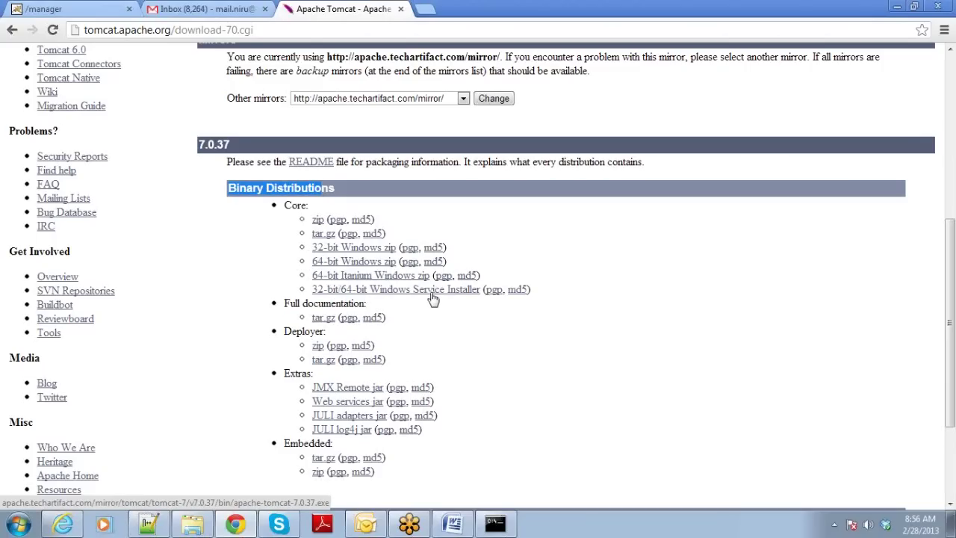
{"action": "scroll", "coordinate": [431, 298], "scroll_direction": "down", "scroll_amount": 2}
{"action": "scroll", "coordinate": [432, 297], "scroll_direction": "up", "scroll_amount": 1}
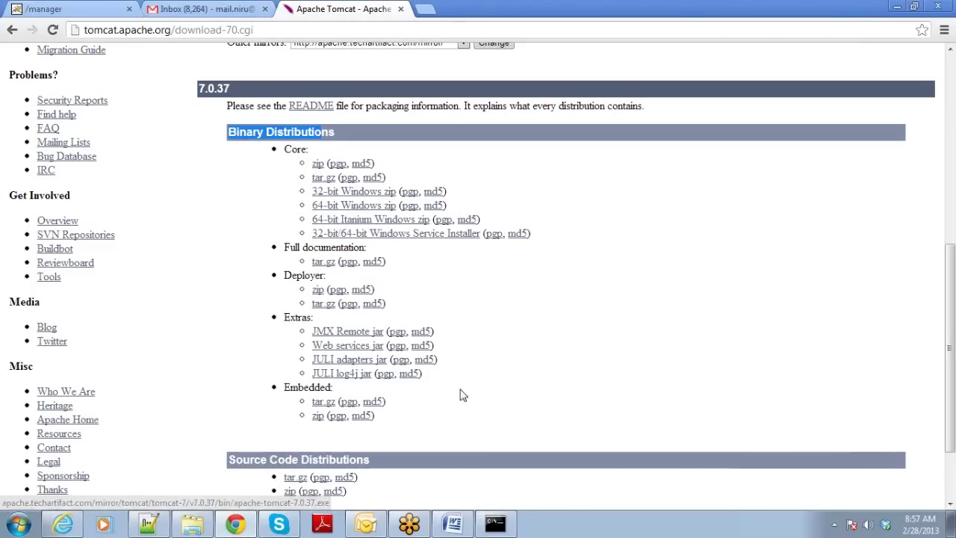
{"action": "left_click", "coordinate": [496, 525]}
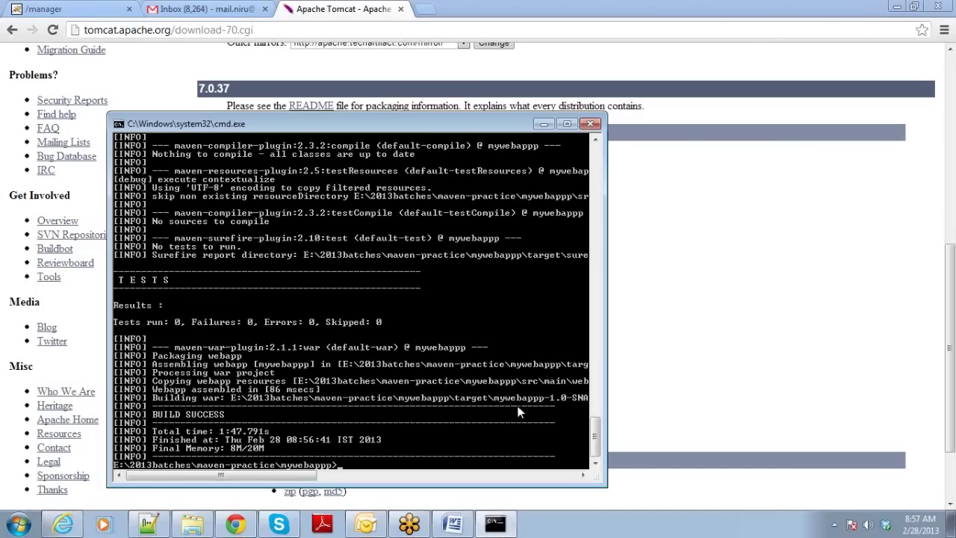
Select the built mywebappp-1.0-SNAPSHOT.war (2.40 KB) in the project's target folder, then go back to Chrome.
{"action": "left_click", "coordinate": [191, 529]}
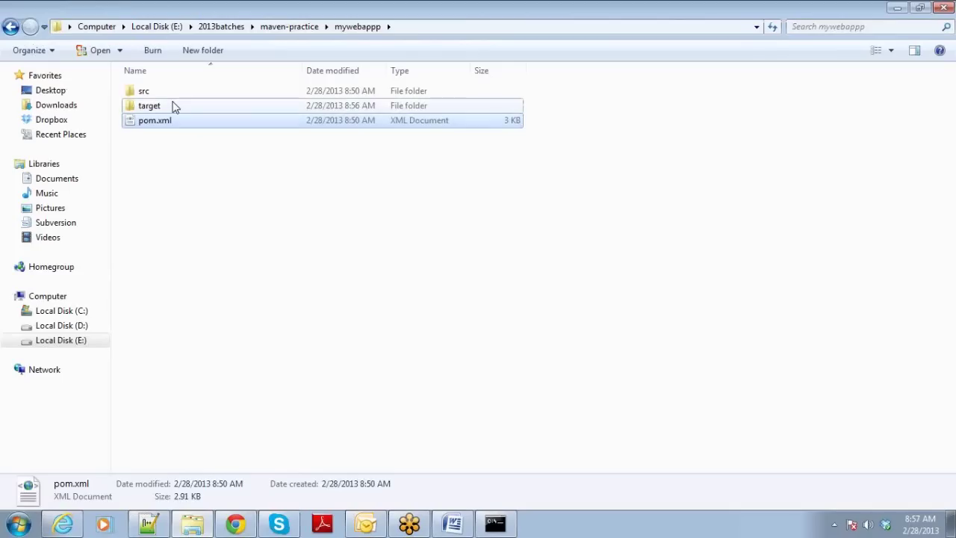
{"action": "double_click", "coordinate": [174, 107]}
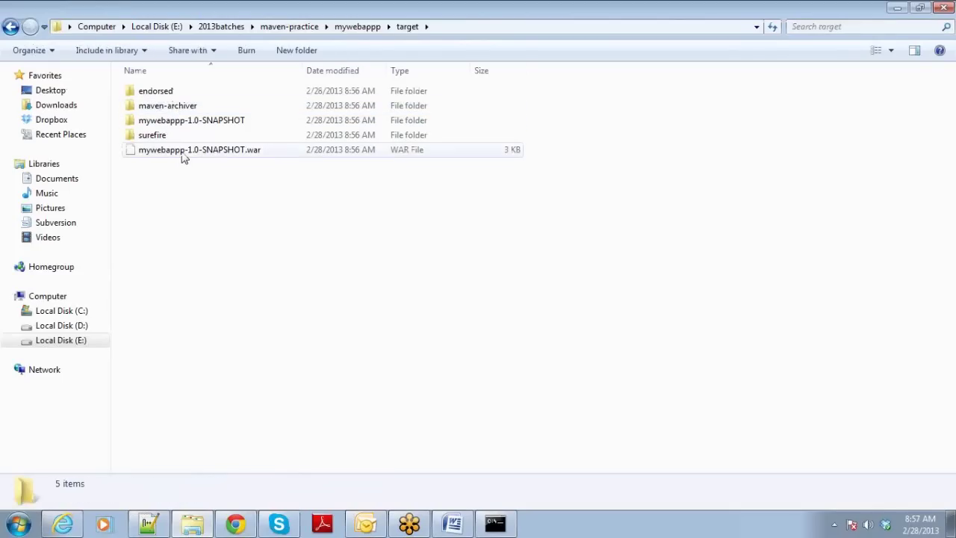
{"action": "left_click", "coordinate": [184, 155]}
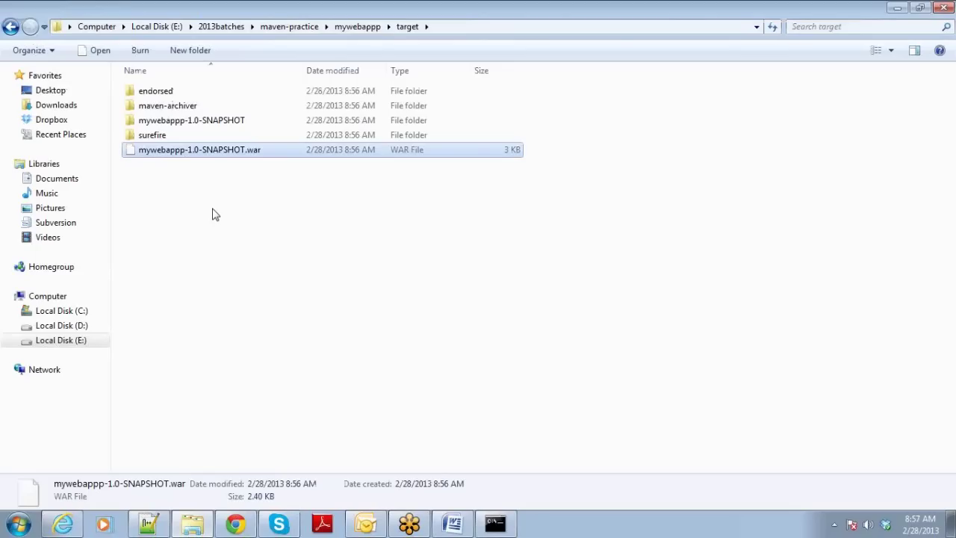
{"action": "left_click", "coordinate": [237, 524]}
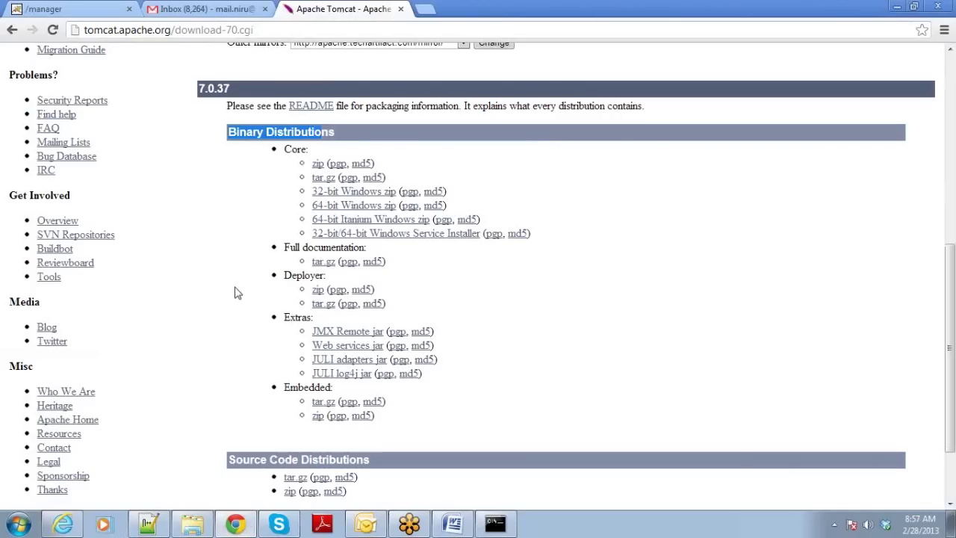
Scroll up the Tomcat 7.0.37 download page.
{"action": "scroll", "coordinate": [234, 292], "scroll_direction": "up", "scroll_amount": 3}
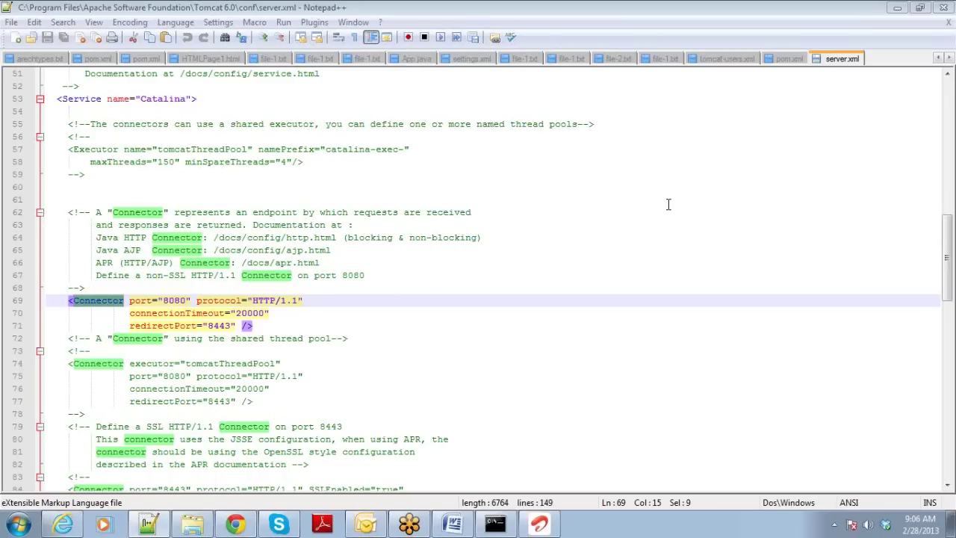
Point out the HTTP/1.1 Connector's protocol and port 8080 on line 69 of server.xml, leaving it unchanged.
{"action": "double_click", "coordinate": [234, 302]}
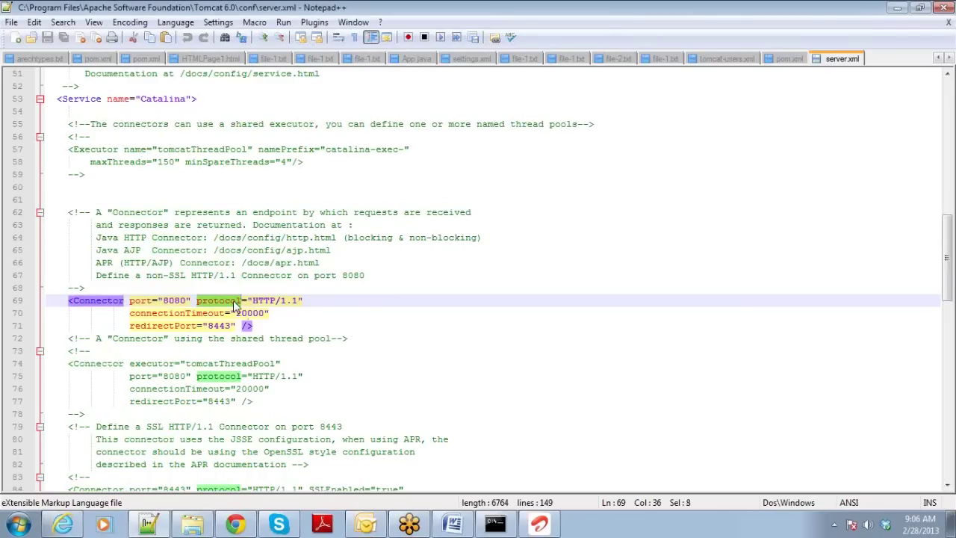
{"action": "double_click", "coordinate": [169, 301]}
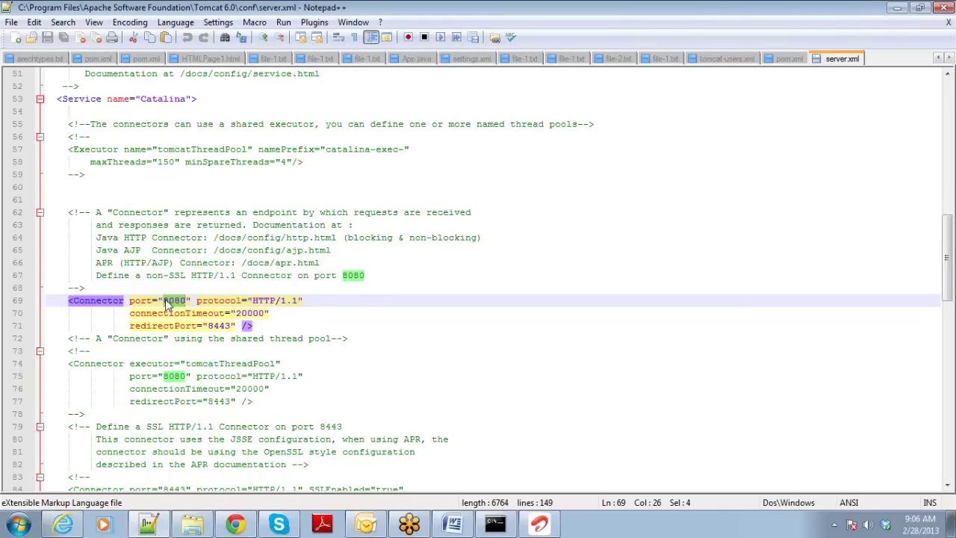
{"action": "left_click", "coordinate": [166, 302]}
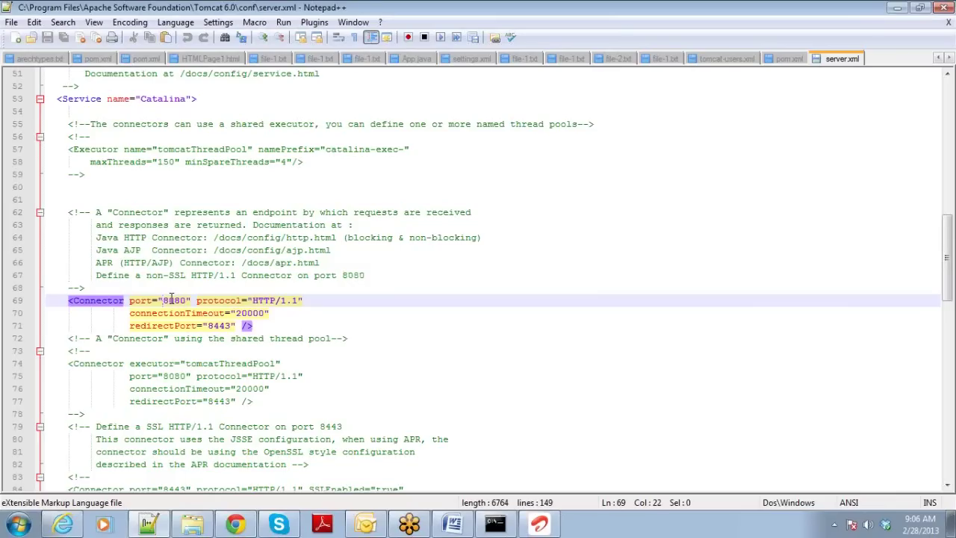
{"action": "left_click", "coordinate": [175, 300]}
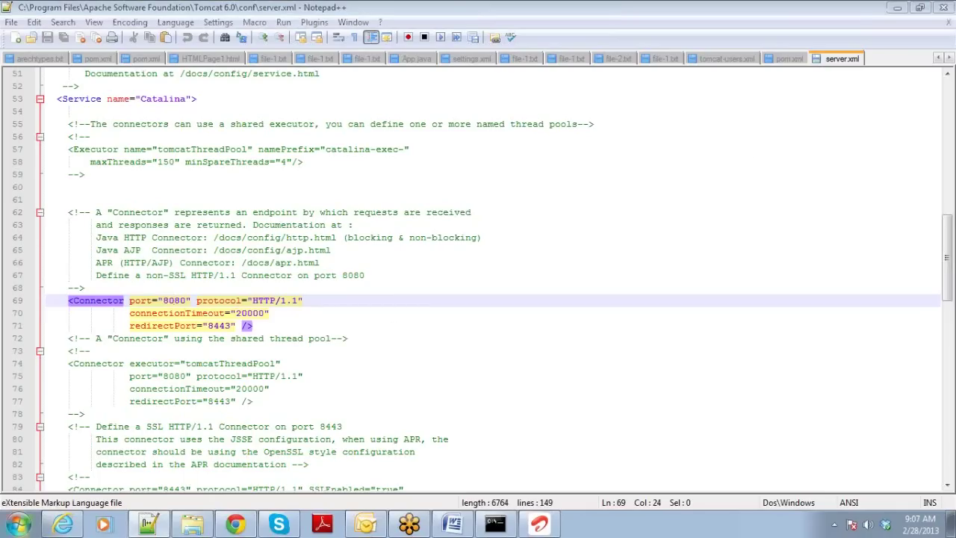
{"action": "left_click", "coordinate": [6, 532]}
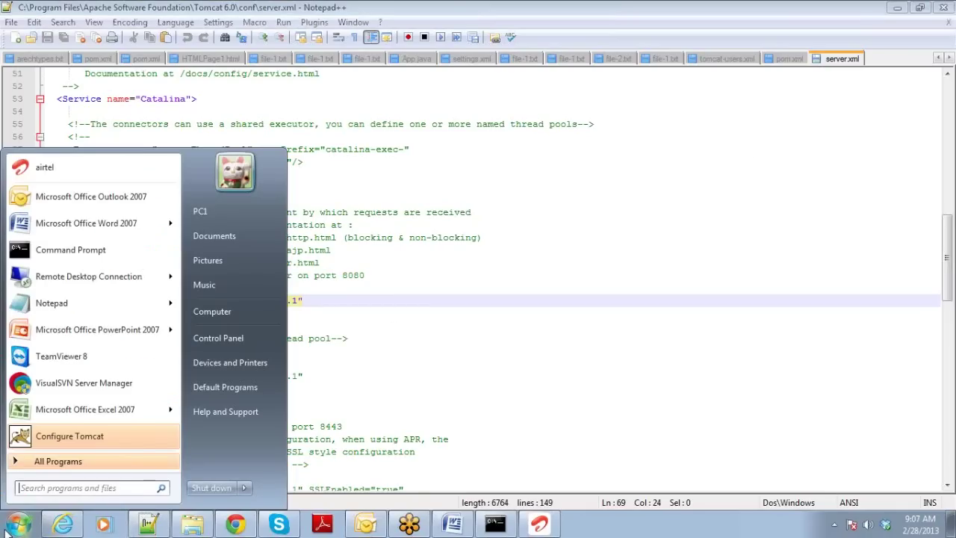
Launch services.msc from the Windows program search.
{"action": "left_click", "coordinate": [6, 531]}
{"action": "left_click", "coordinate": [6, 532]}
{"action": "type", "text": "sercic"}
{"action": "key", "text": "BackSpace"}
{"action": "key", "text": "BackSpace"}
{"action": "type", "text": "vicess"}
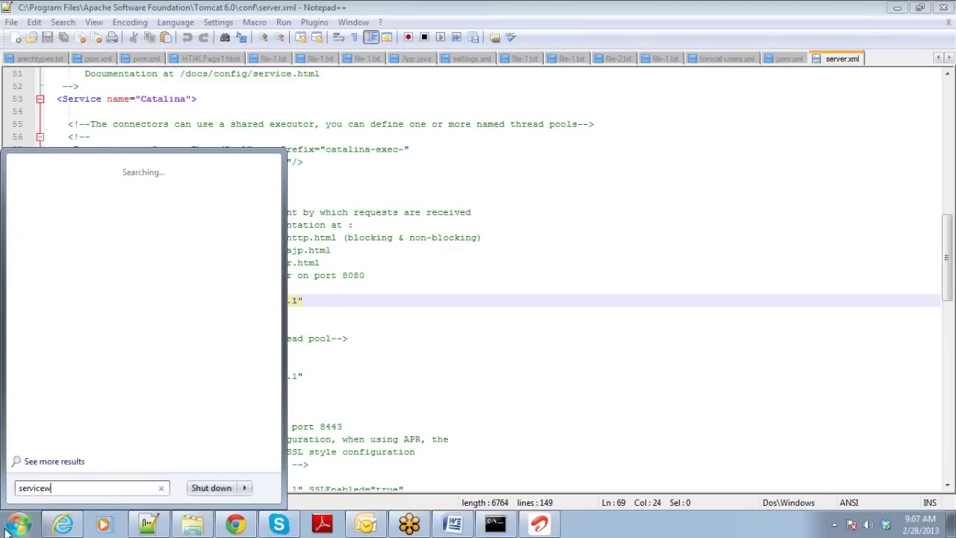
{"action": "key", "text": "BackSpace"}
{"action": "key", "text": "BackSpace"}
{"action": "type", "text": "s."}
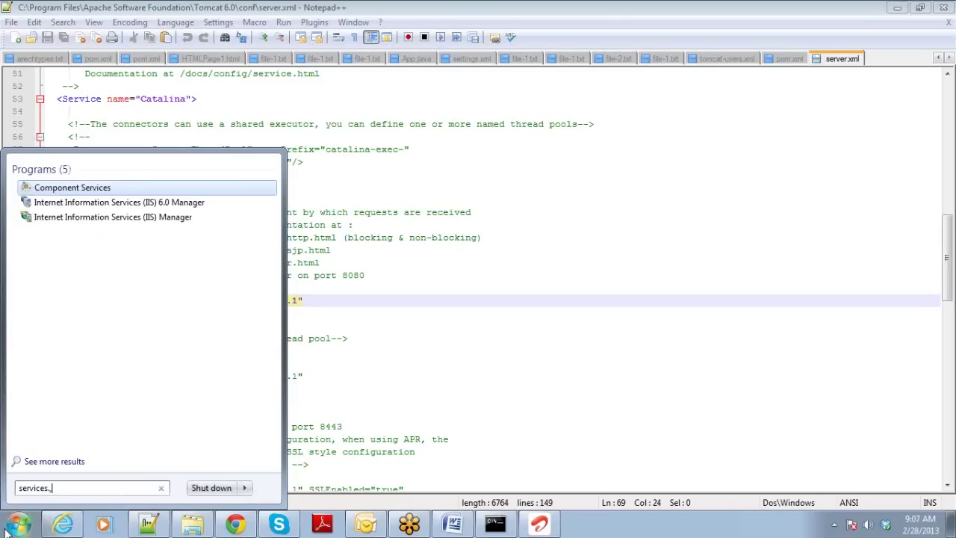
{"action": "type", "text": "msc"}
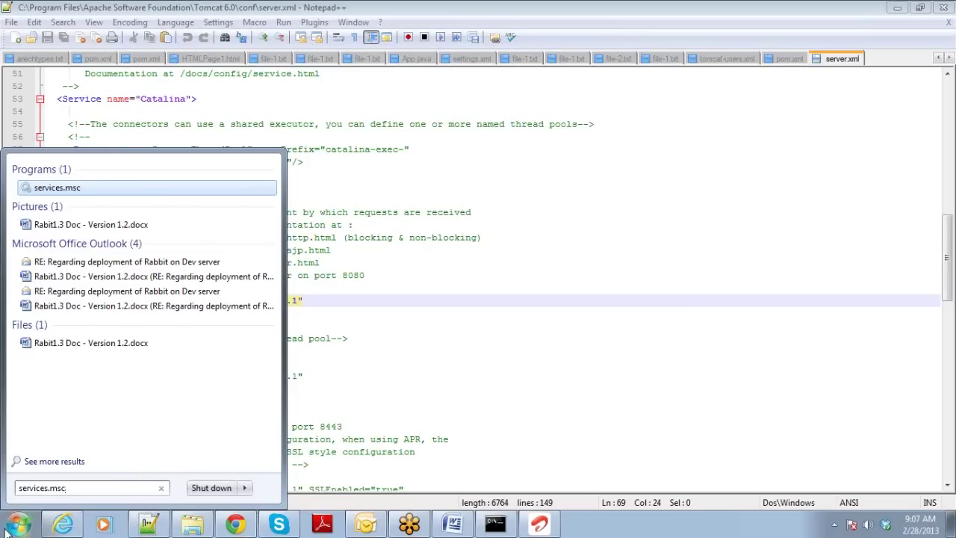
{"action": "key", "text": "Return"}
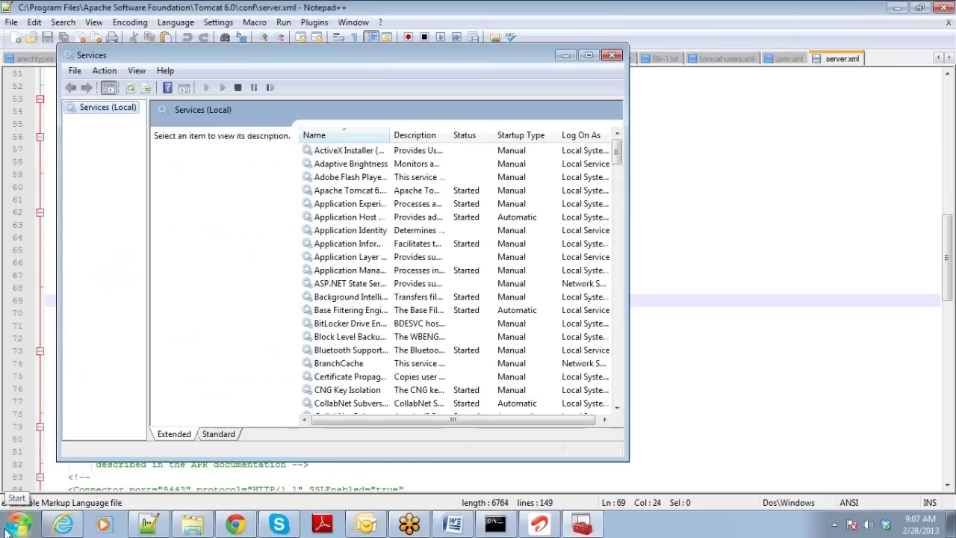
Restart the Apache Tomcat 6.0 (Tomcat6) service in the maximized Services window, then return to Chrome.
{"action": "left_click", "coordinate": [587, 58]}
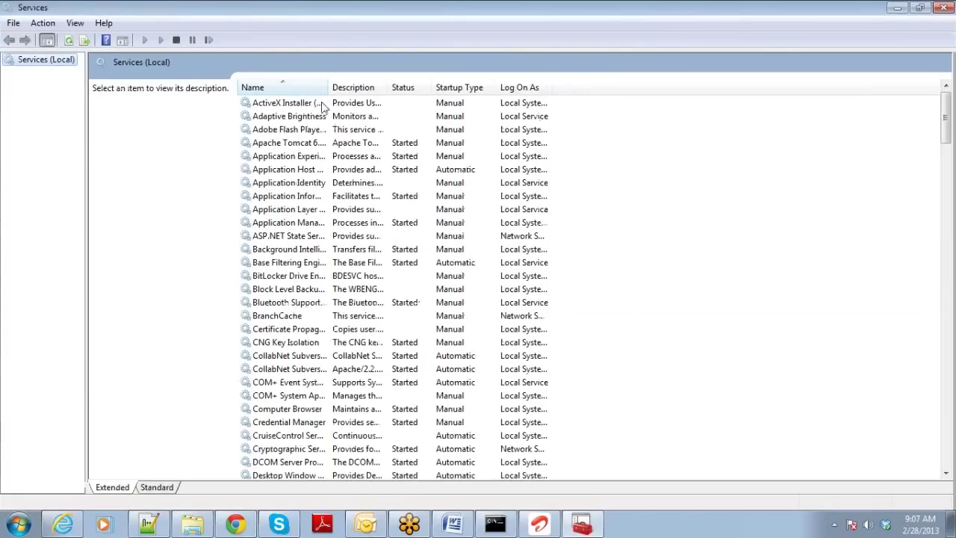
{"action": "left_click_drag", "start_coordinate": [327, 87], "coordinate": [384, 87]}
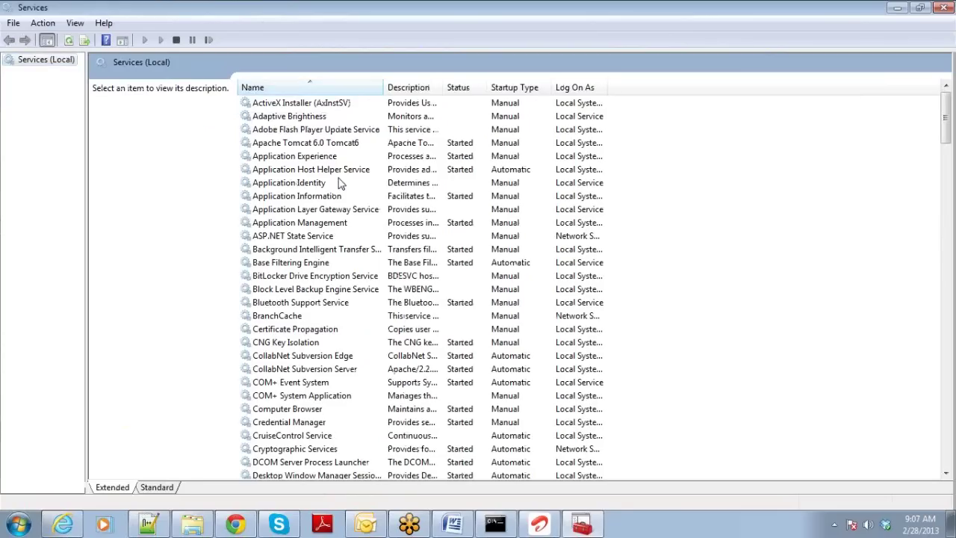
{"action": "left_click", "coordinate": [313, 147]}
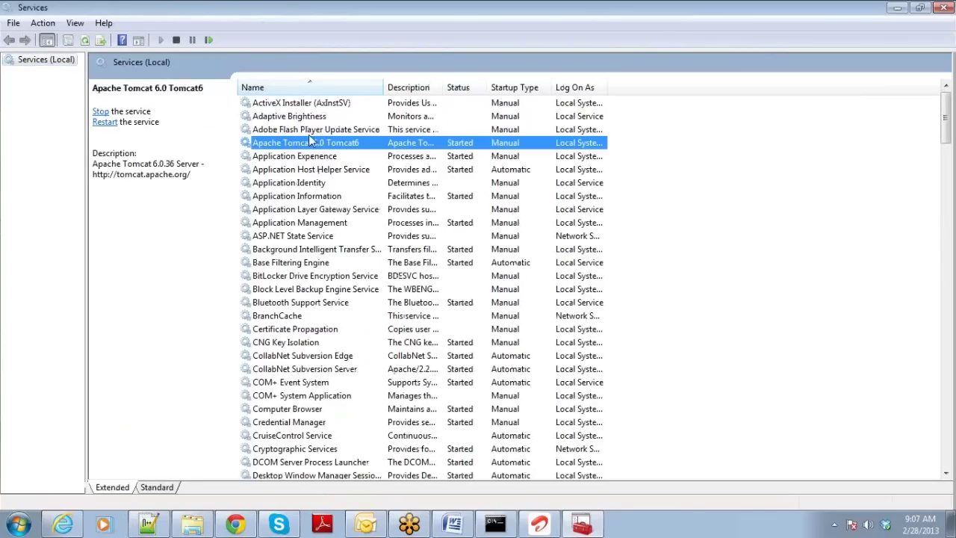
{"action": "right_click", "coordinate": [308, 133]}
{"action": "left_click", "coordinate": [302, 147]}
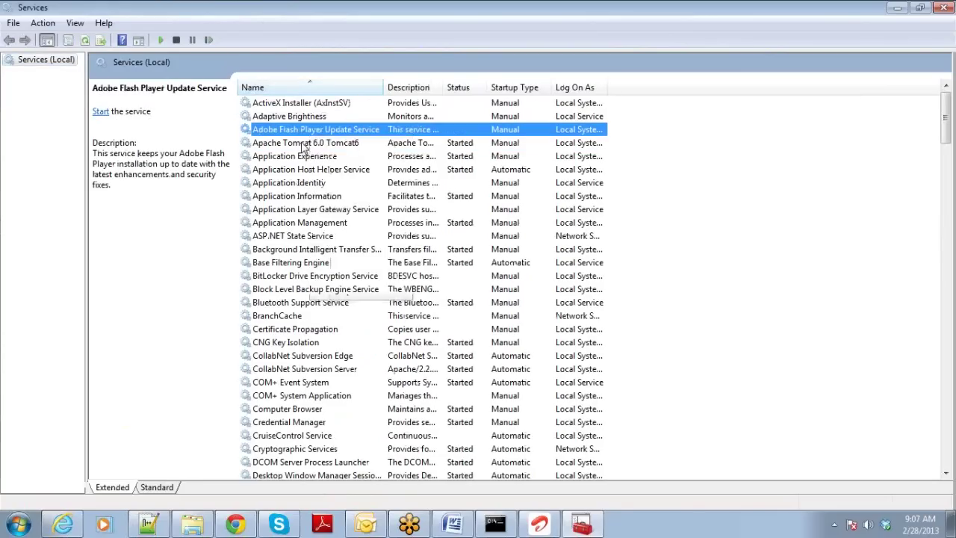
{"action": "right_click", "coordinate": [313, 143]}
{"action": "left_click", "coordinate": [333, 213]}
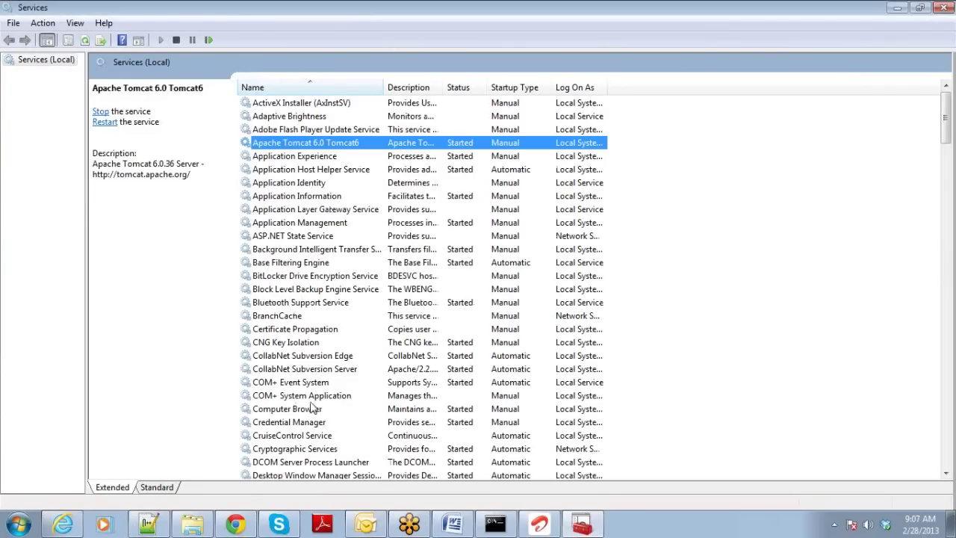
{"action": "left_click", "coordinate": [237, 526]}
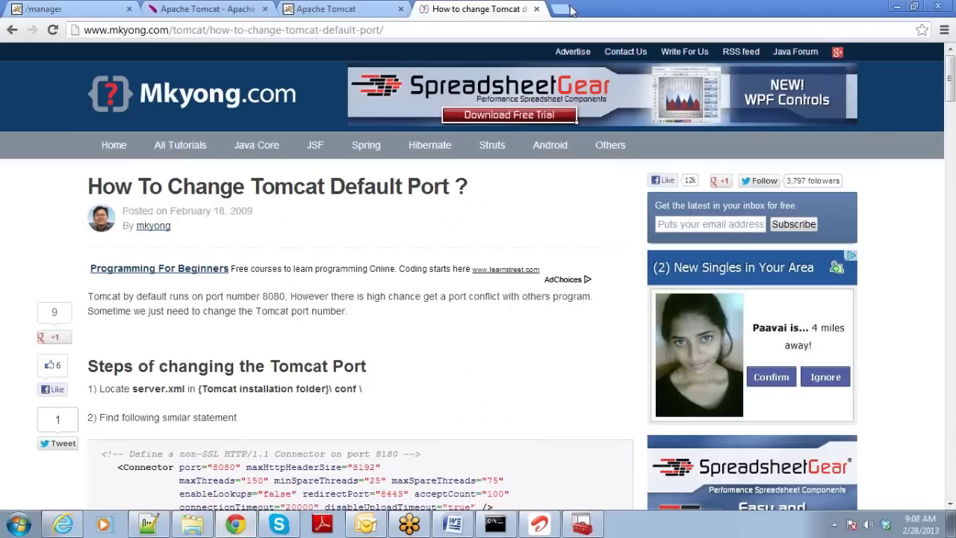
{"action": "left_click", "coordinate": [566, 11]}
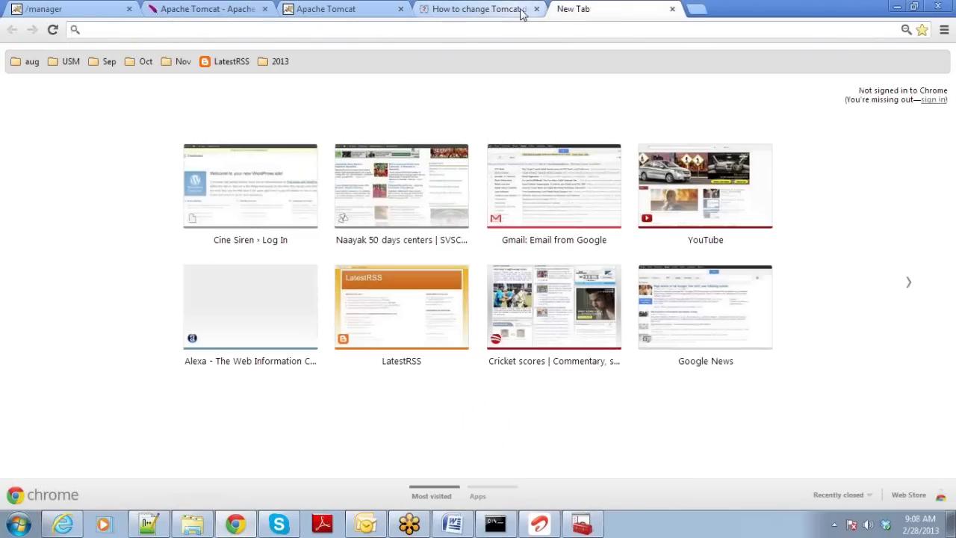
{"action": "left_click", "coordinate": [535, 10]}
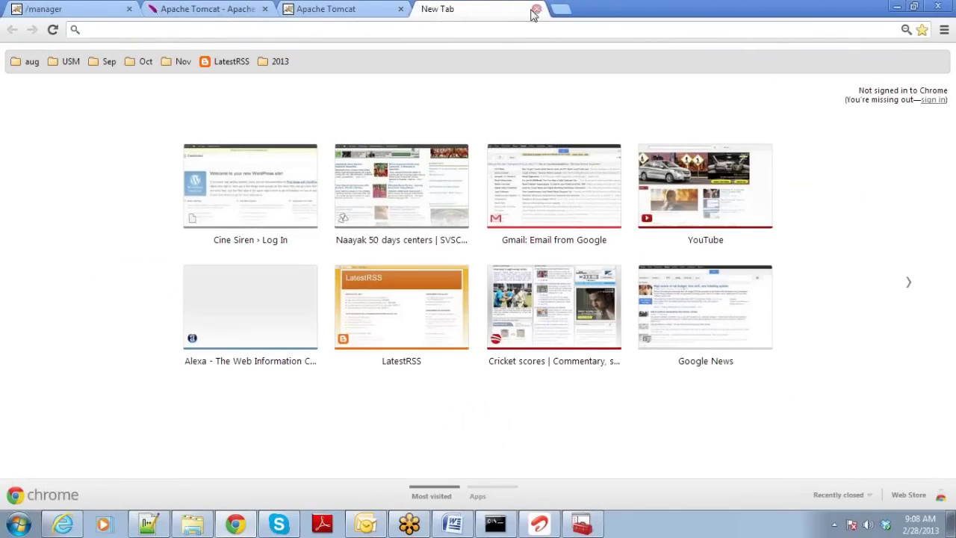
{"action": "left_click", "coordinate": [480, 31]}
{"action": "type", "text": "http://"}
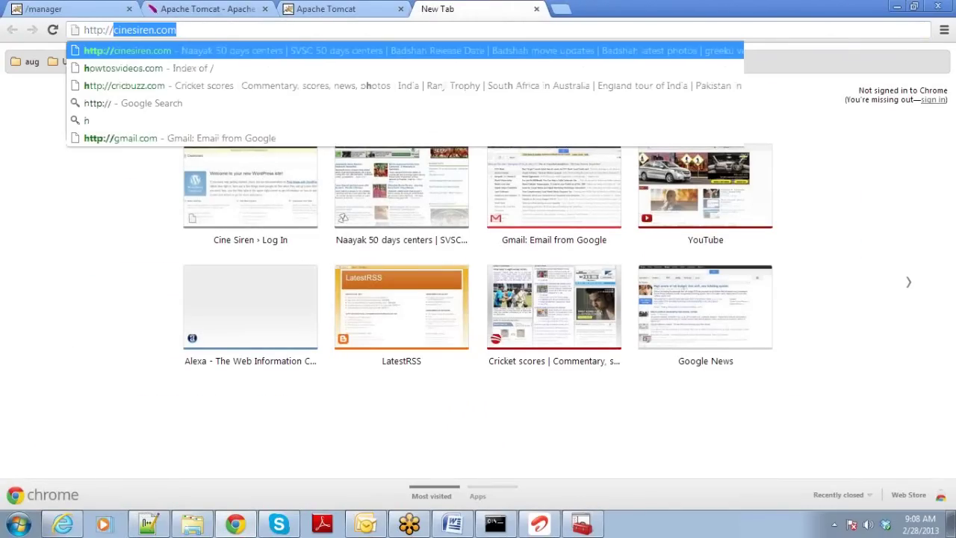
{"action": "type", "text": "localhost:8080"}
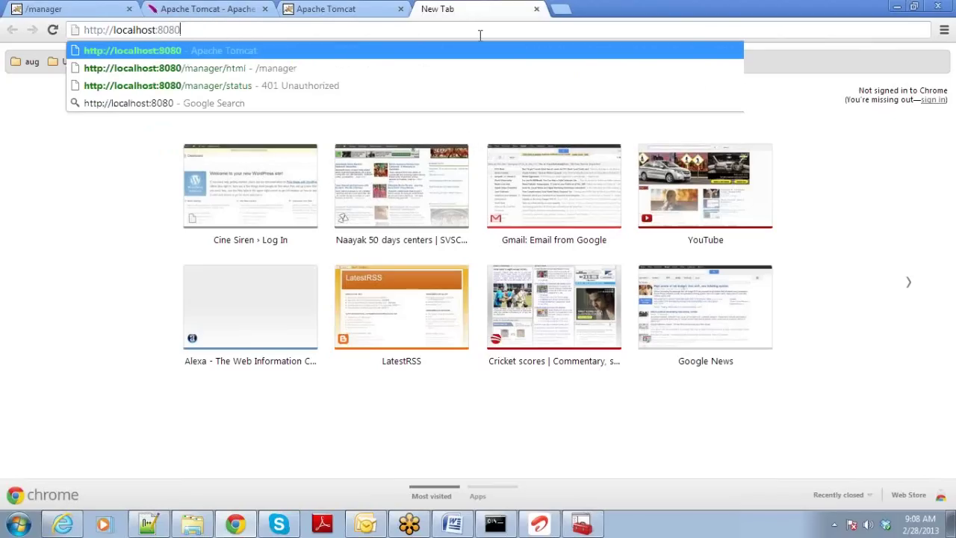
{"action": "key", "text": "BackSpace"}
{"action": "key", "text": "BackSpace"}
{"action": "type", "text": "90"}
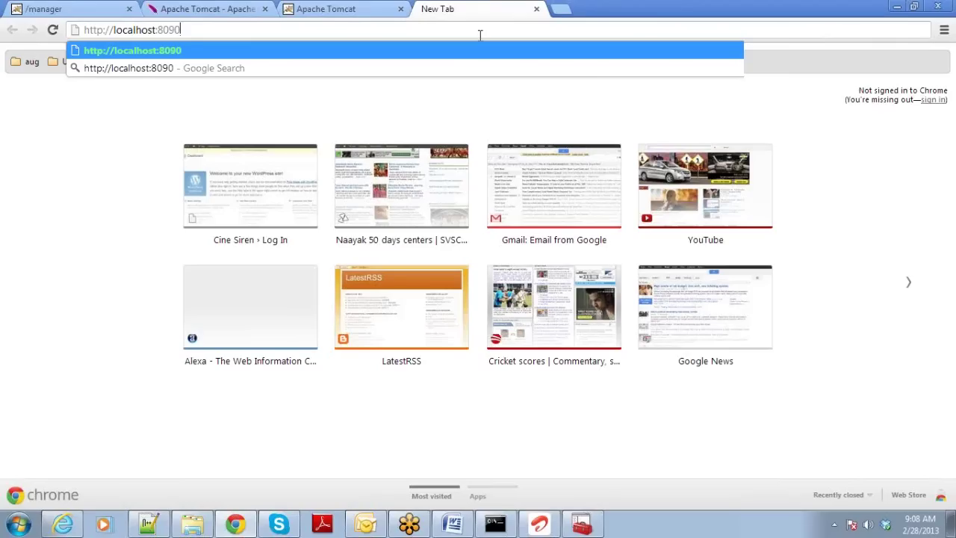
{"action": "key", "text": "BackSpace"}
{"action": "key", "text": "BackSpace"}
{"action": "type", "text": "80"}
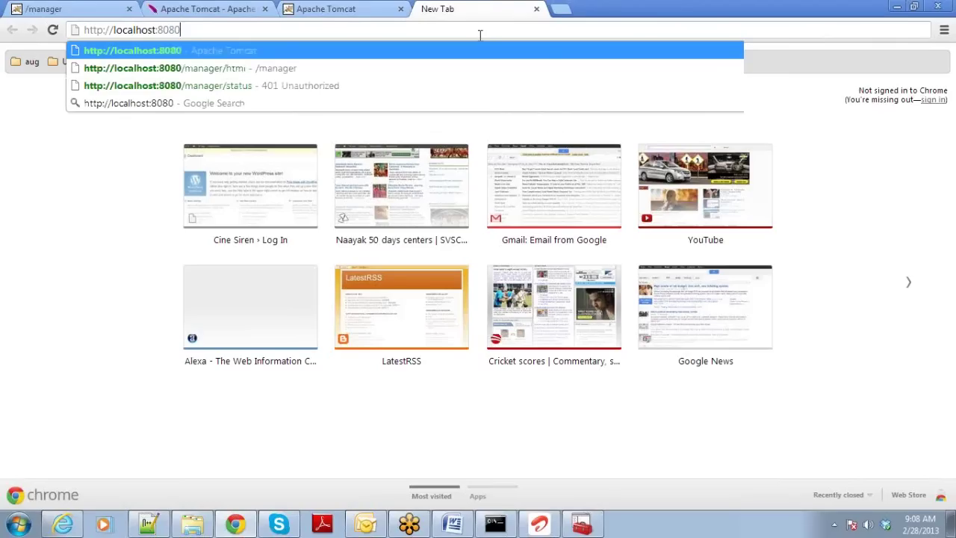
{"action": "key", "text": "Return"}
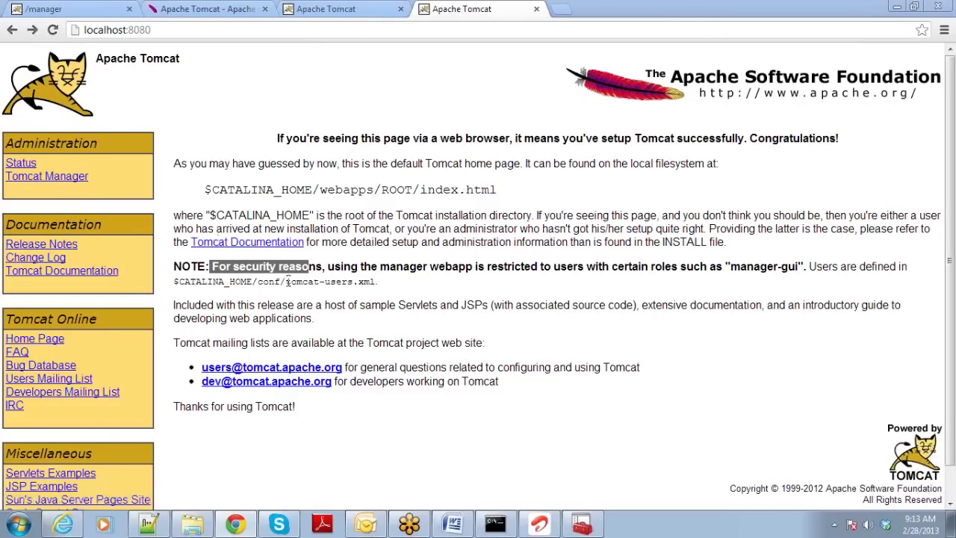
{"action": "left_click_drag", "start_coordinate": [286, 282], "coordinate": [383, 281]}
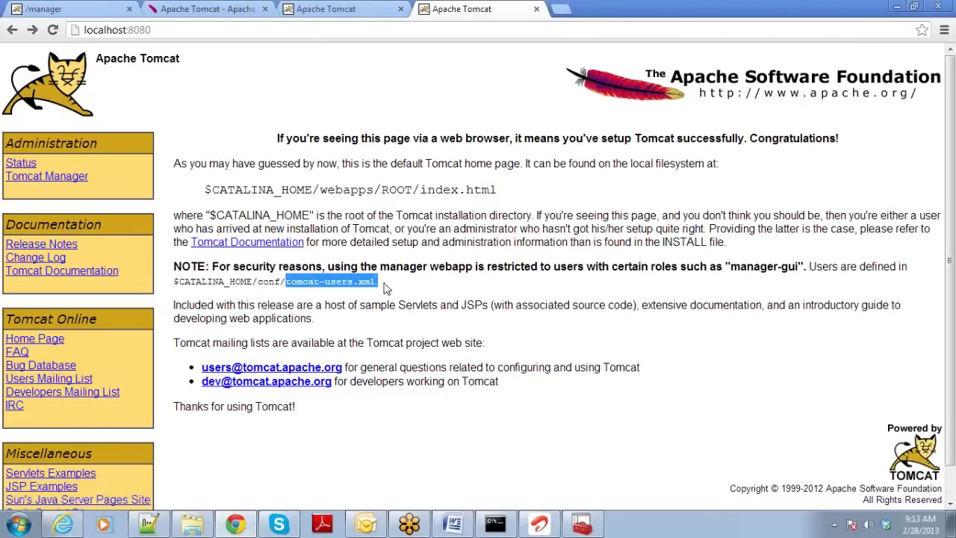
Open conf\tomcat-users.xml with Edit with Notepad++ and place the caret at the end of line 17.
{"action": "mouse_move", "coordinate": [186, 530]}
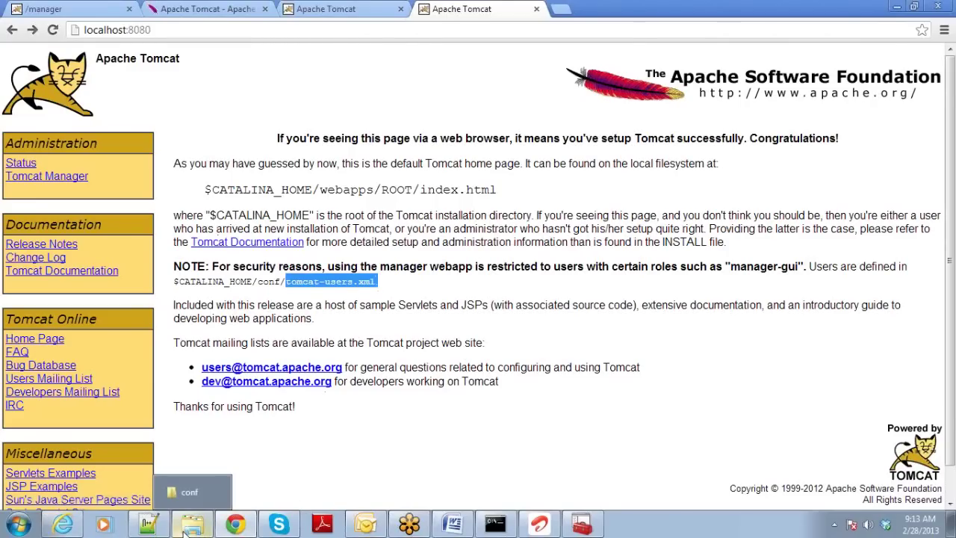
{"action": "left_click", "coordinate": [186, 529]}
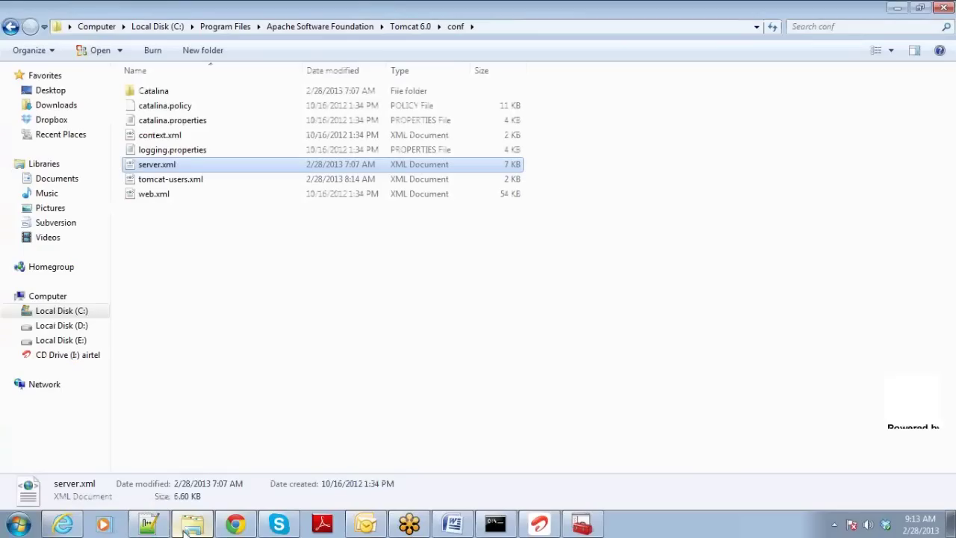
{"action": "right_click", "coordinate": [197, 186]}
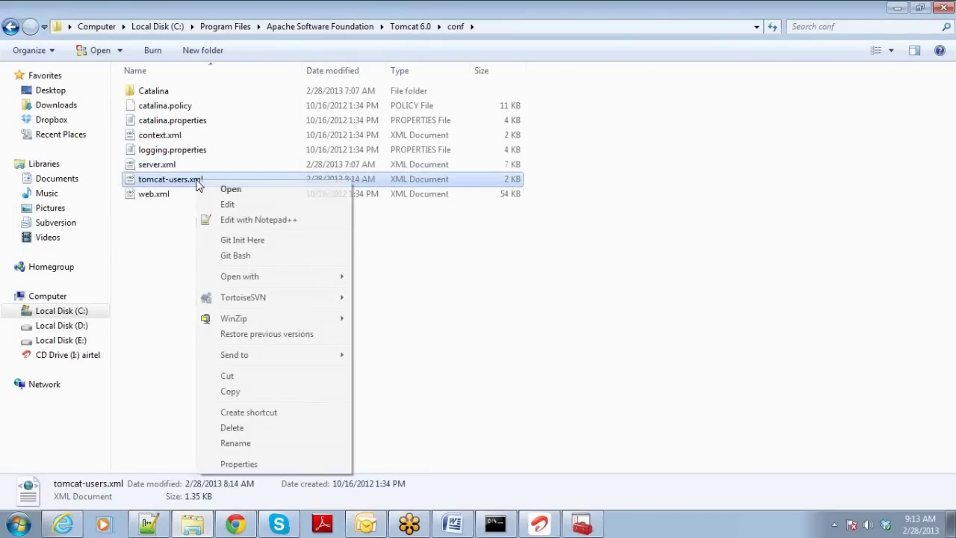
{"action": "left_click", "coordinate": [238, 222]}
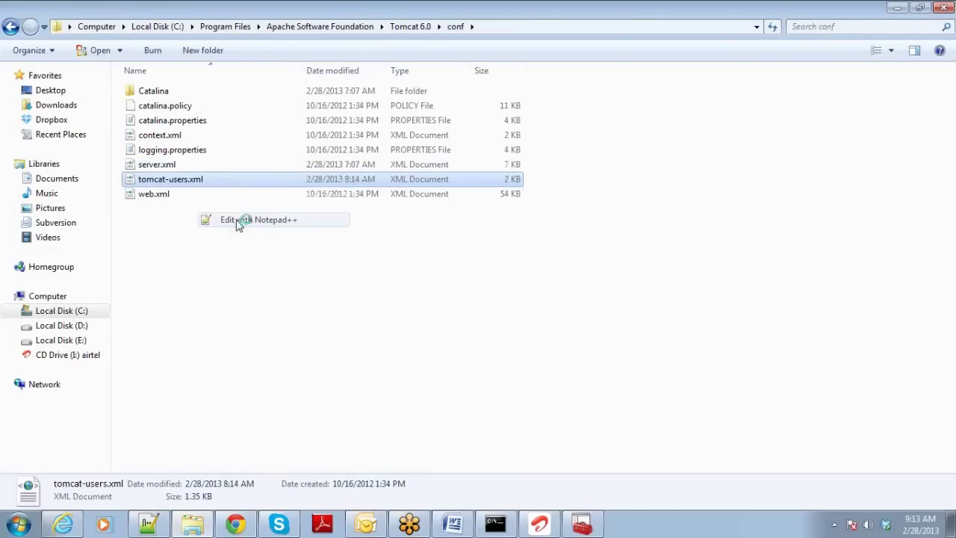
{"action": "left_click", "coordinate": [195, 280]}
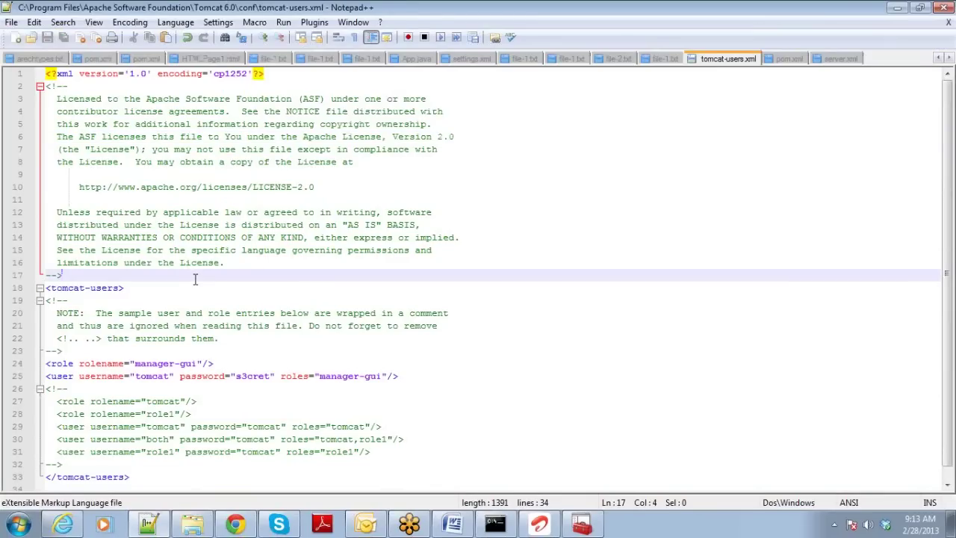
{"action": "key", "text": "Down"}
{"action": "key", "text": "Down"}
{"action": "key", "text": "Down"}
{"action": "key", "text": "Down"}
{"action": "key", "text": "Down"}
{"action": "key", "text": "Down"}
{"action": "key", "text": "Down"}
{"action": "key", "text": "Down"}
{"action": "key", "text": "Down"}
{"action": "key", "text": "Down"}
{"action": "key", "text": "Down"}
{"action": "key", "text": "Down"}
{"action": "key", "text": "Down"}
{"action": "key", "text": "Down"}
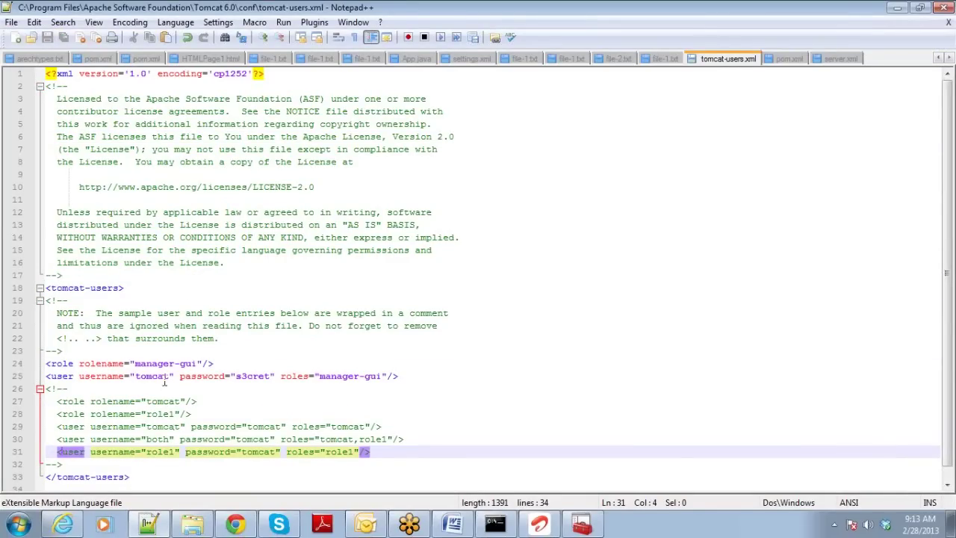
{"action": "left_click_drag", "start_coordinate": [134, 363], "coordinate": [199, 364]}
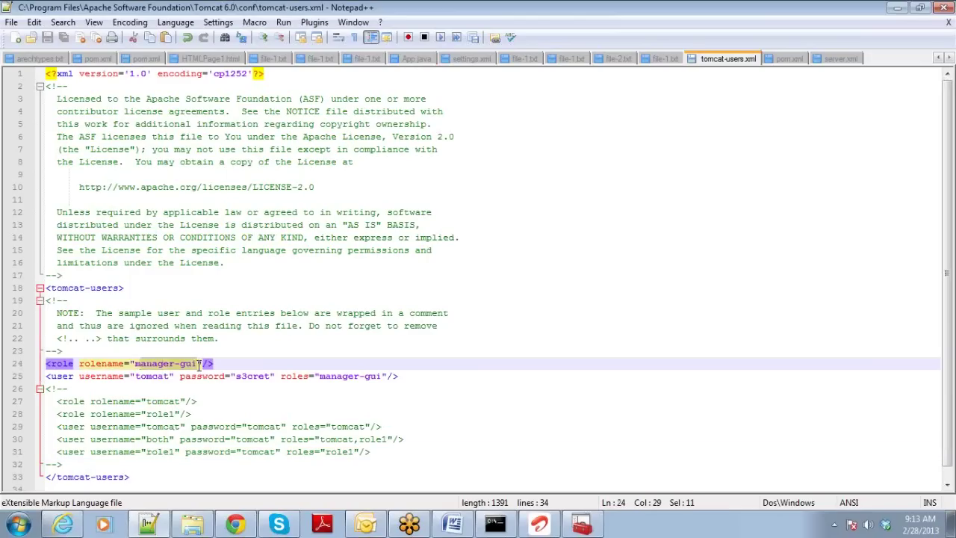
{"action": "left_click", "coordinate": [198, 365]}
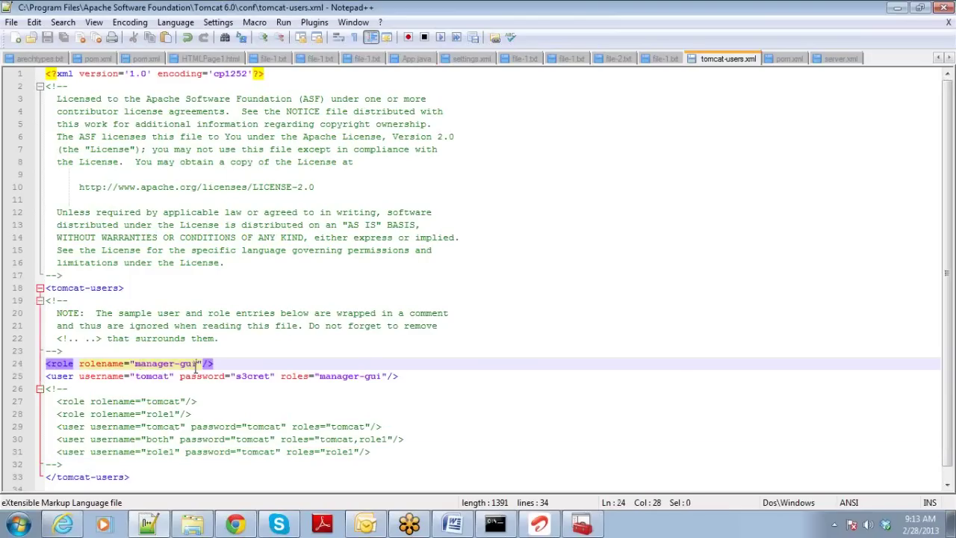
{"action": "double_click", "coordinate": [70, 376]}
{"action": "double_click", "coordinate": [154, 375]}
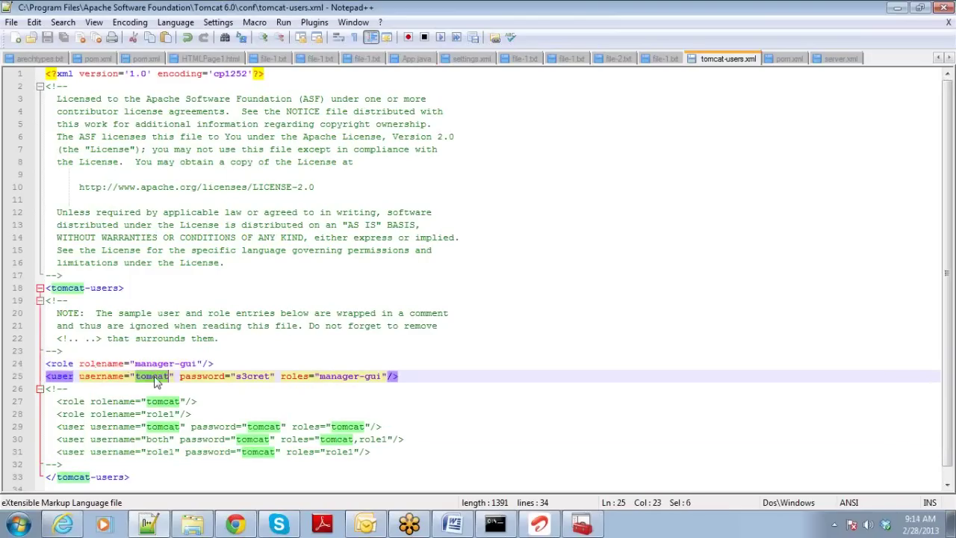
{"action": "double_click", "coordinate": [253, 377]}
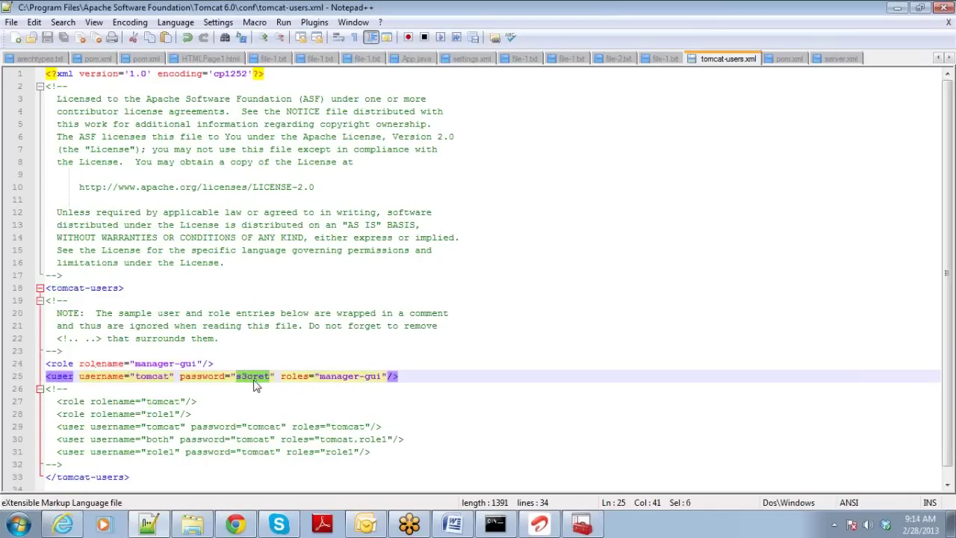
{"action": "double_click", "coordinate": [349, 377]}
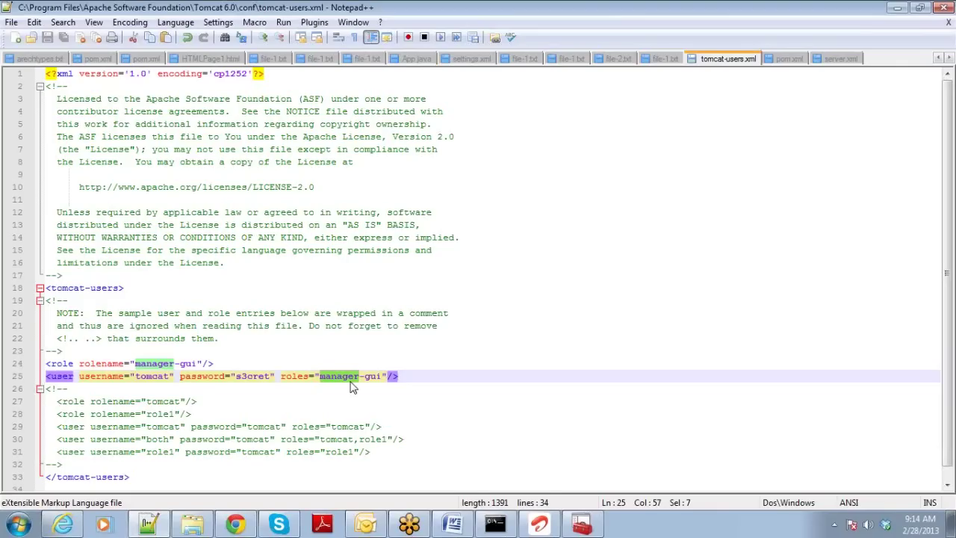
Open the Tomcat Manager and Server Status pages, going back to the welcome page after each.
{"action": "left_click", "coordinate": [236, 525]}
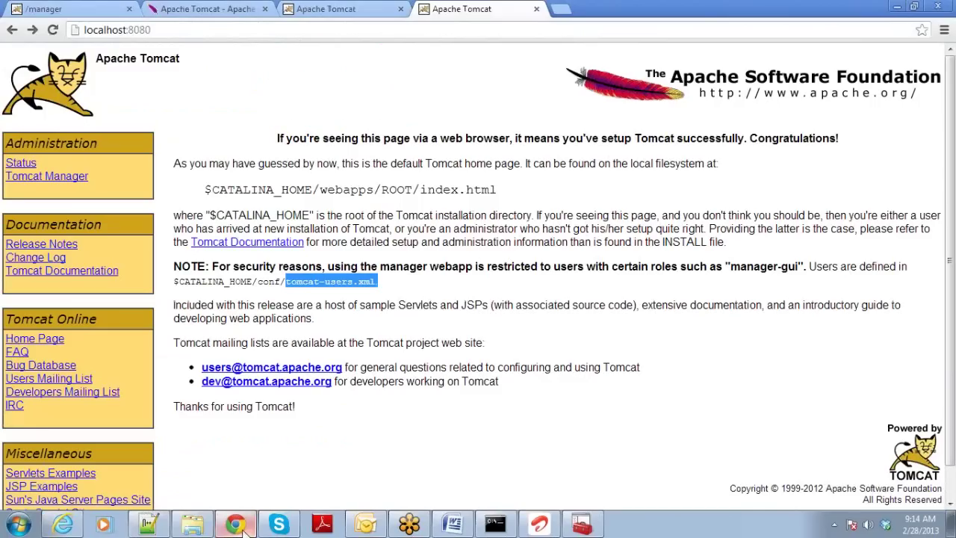
{"action": "left_click", "coordinate": [64, 180]}
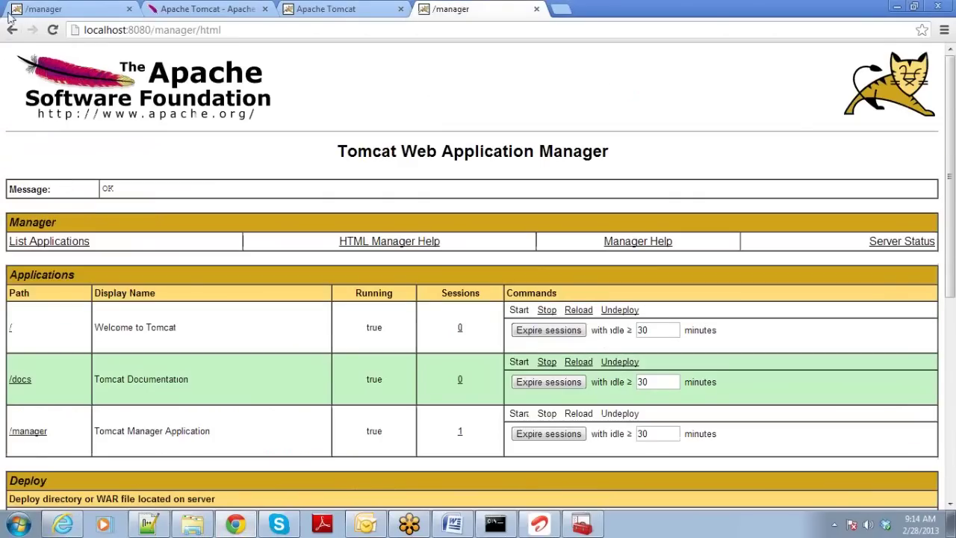
{"action": "left_click", "coordinate": [12, 30]}
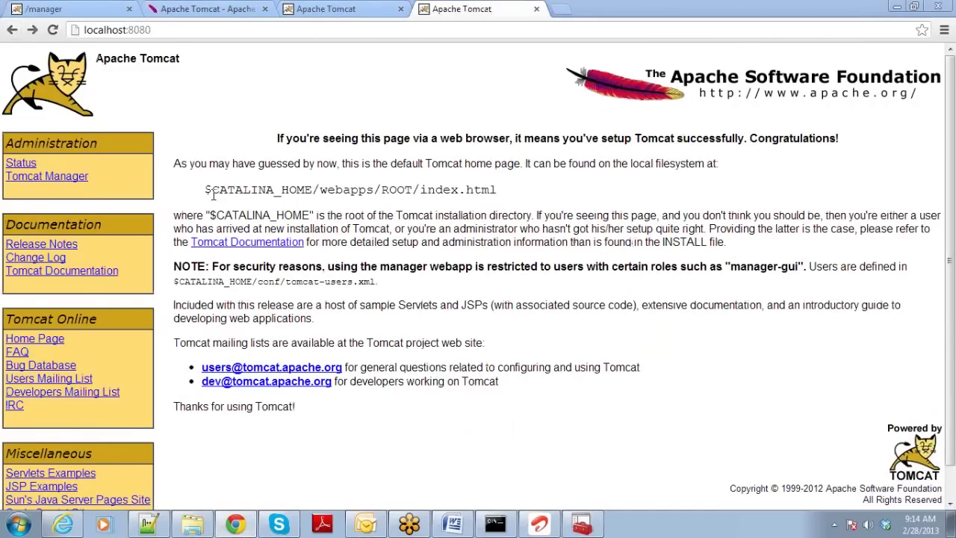
{"action": "left_click", "coordinate": [21, 168]}
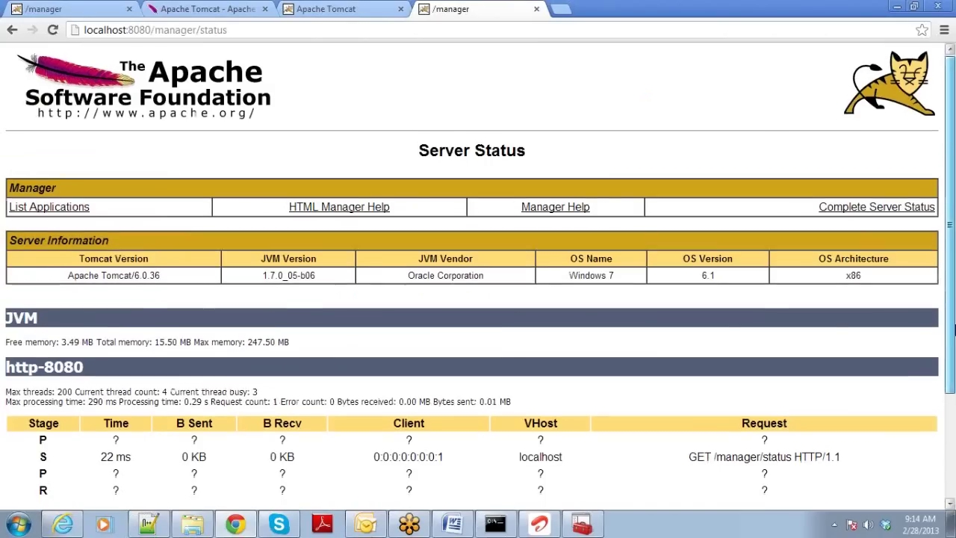
{"action": "left_click_drag", "start_coordinate": [950, 307], "coordinate": [949, 328]}
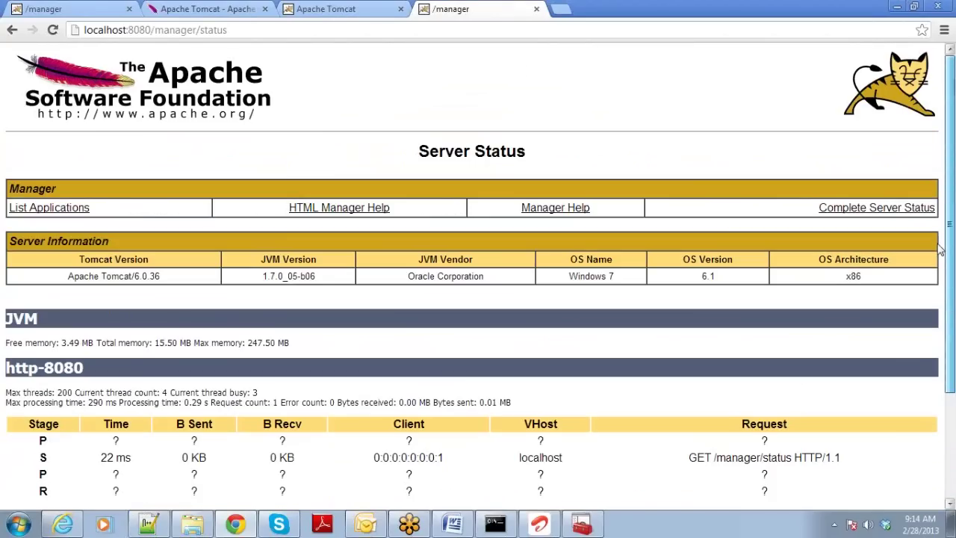
{"action": "left_click", "coordinate": [12, 30]}
Reload the welcome page in the first tab, close the extra Tomcat tab and minimize Chrome.
{"action": "left_click", "coordinate": [43, 8]}
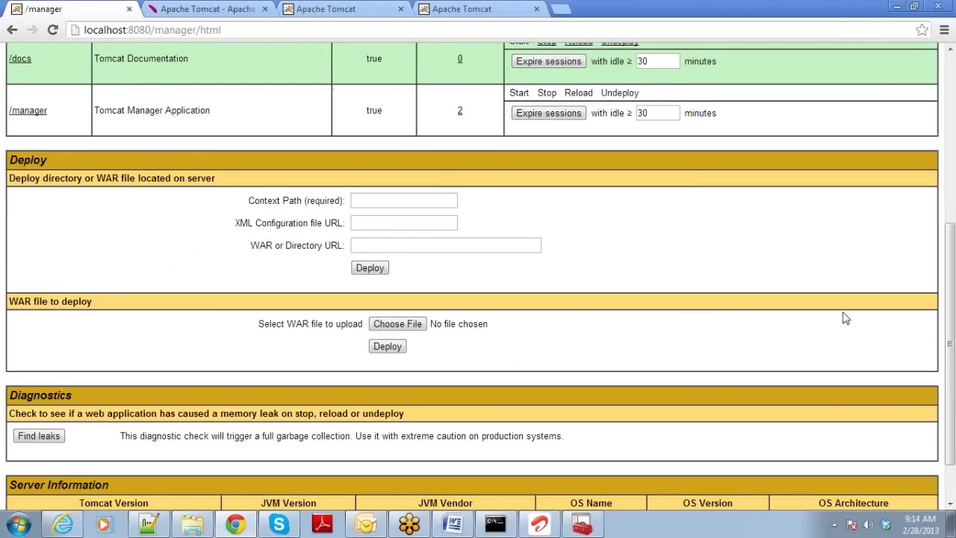
{"action": "scroll", "coordinate": [937, 413], "scroll_direction": "down", "scroll_amount": 2}
{"action": "scroll", "coordinate": [935, 396], "scroll_direction": "up", "scroll_amount": 5}
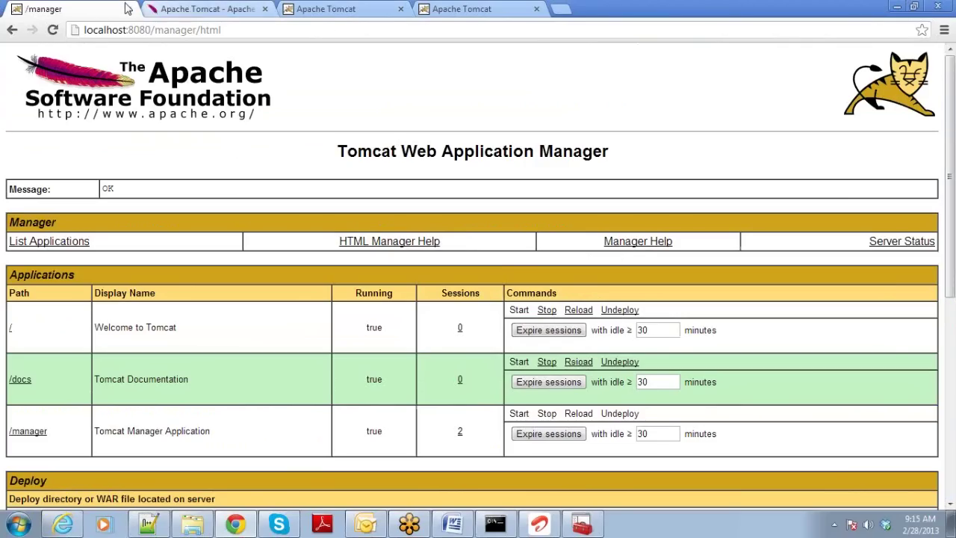
{"action": "left_click", "coordinate": [13, 31]}
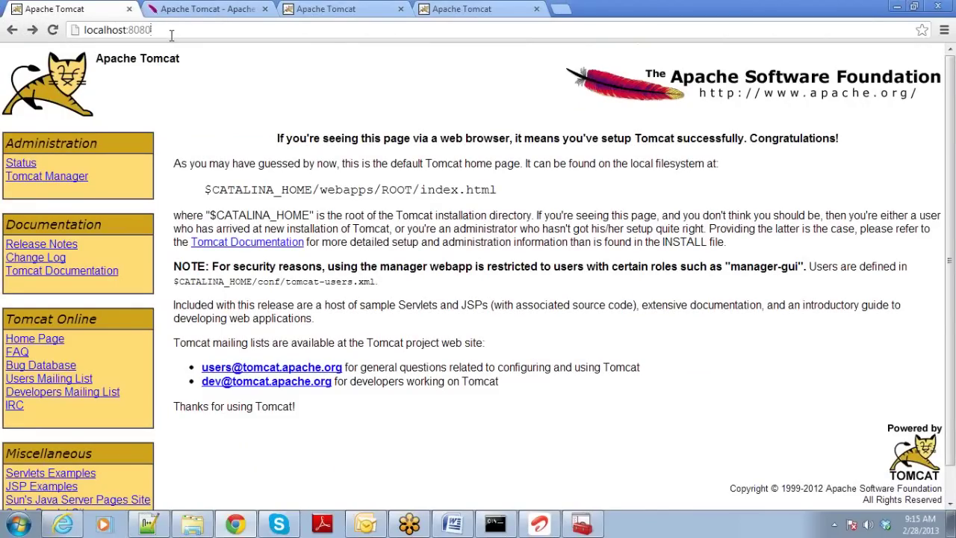
{"action": "key", "text": "F5"}
{"action": "left_click", "coordinate": [478, 9]}
{"action": "left_click", "coordinate": [536, 9]}
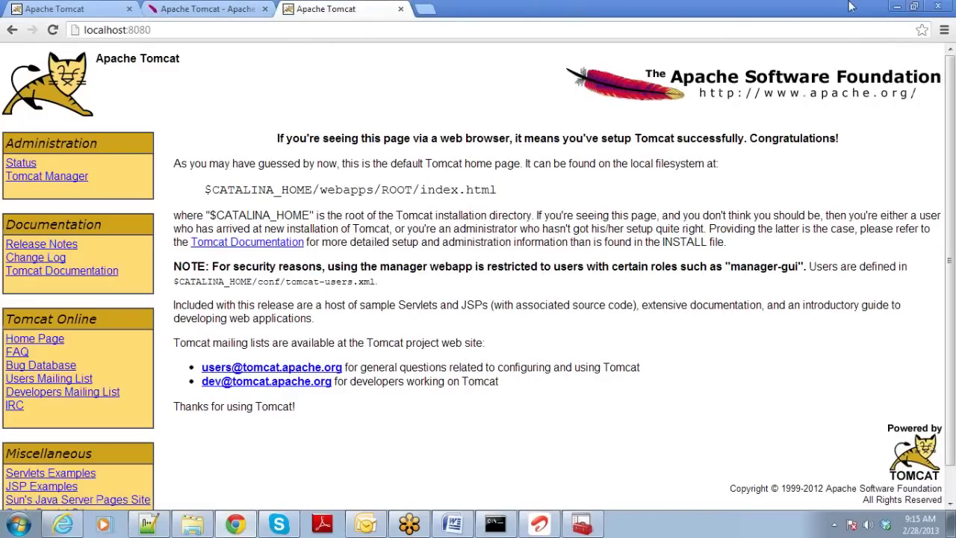
{"action": "left_click", "coordinate": [938, 6]}
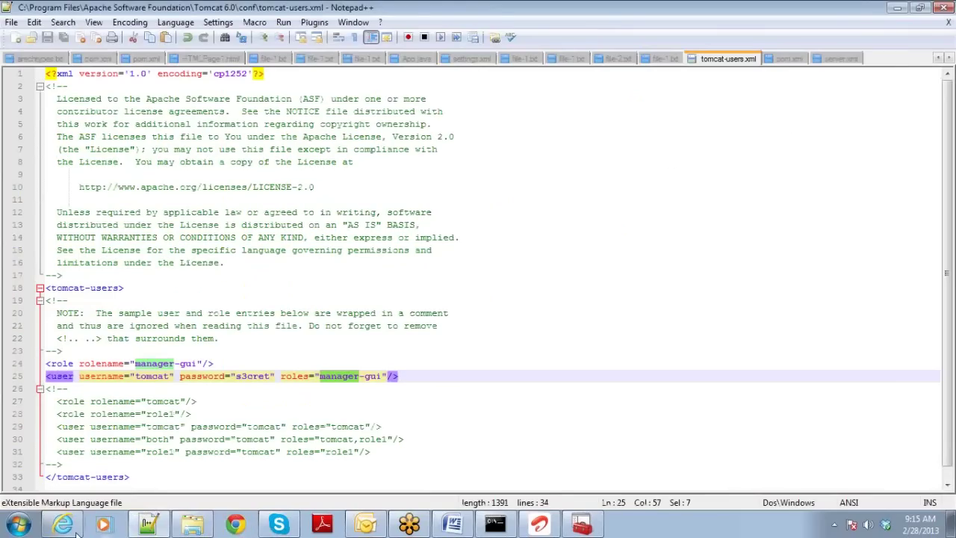
{"action": "left_click", "coordinate": [235, 525]}
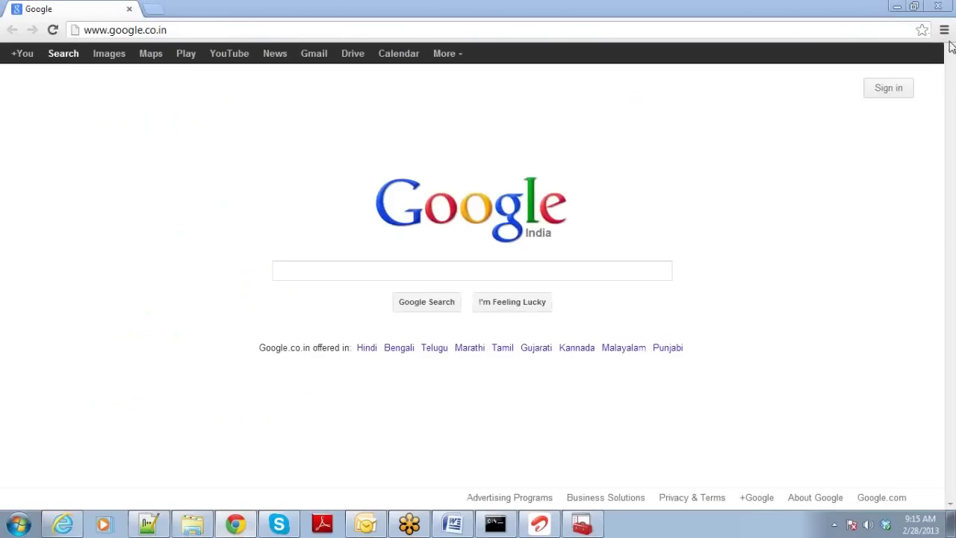
{"action": "left_click", "coordinate": [322, 33]}
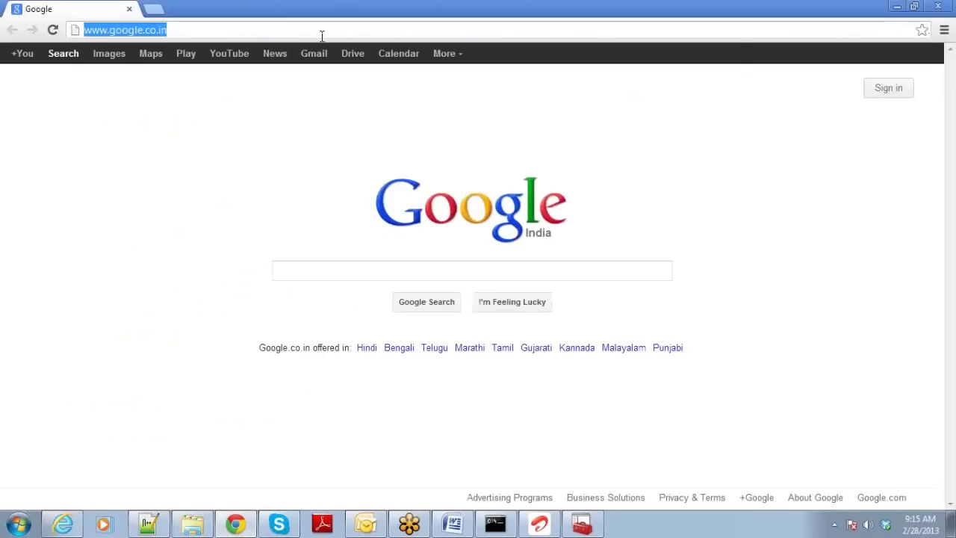
{"action": "type", "text": "http://l"}
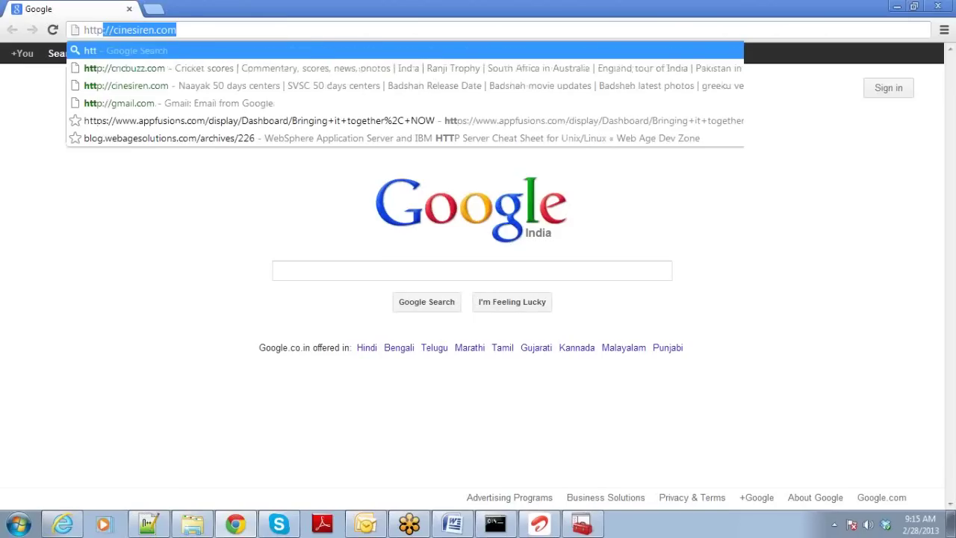
{"action": "type", "text": "ocalhost:8080"}
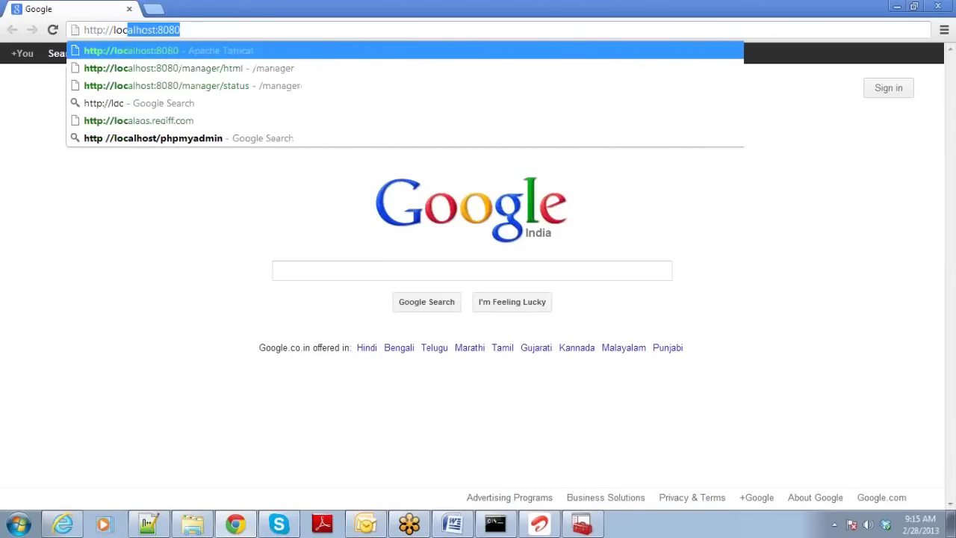
{"action": "key", "text": "Right"}
{"action": "key", "text": "Return"}
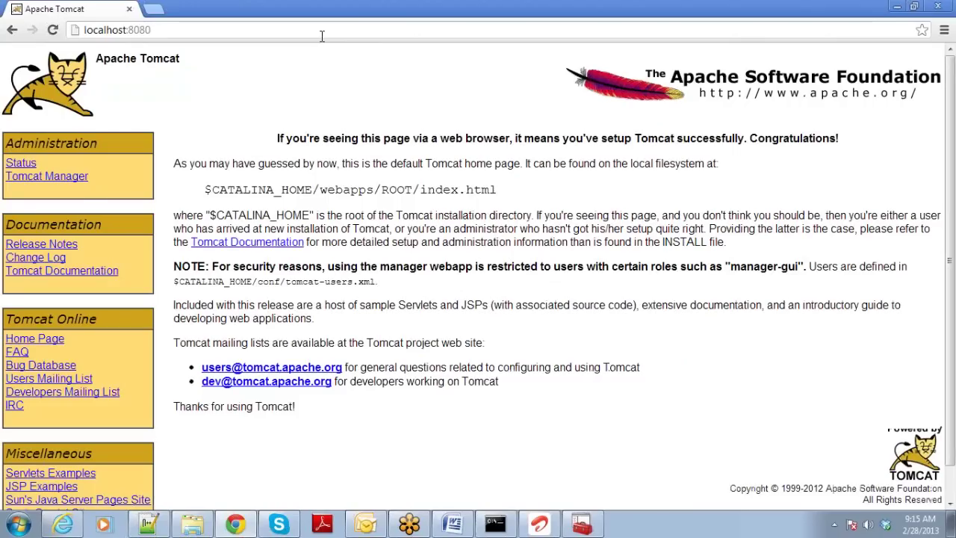
{"action": "left_click", "coordinate": [52, 182]}
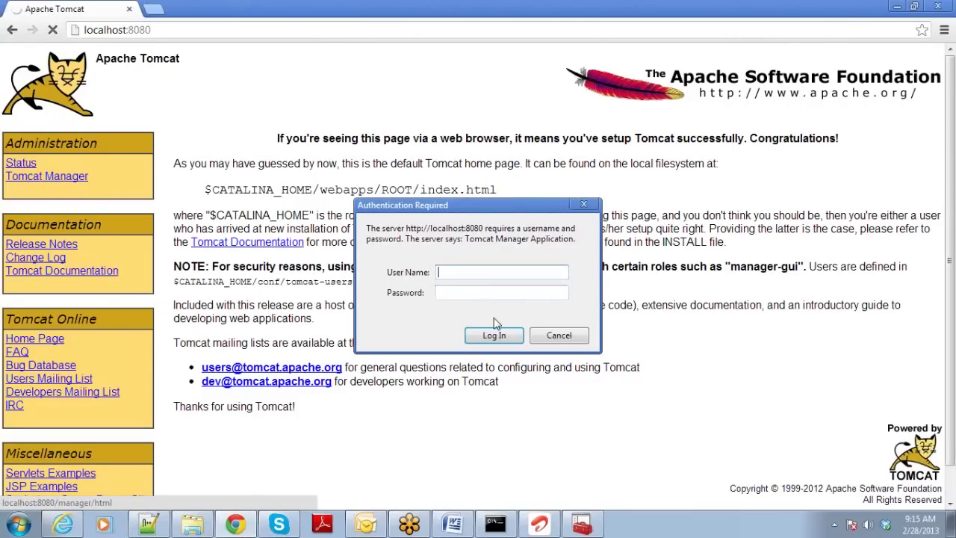
Cancel the login to reach the 401 page, highlight the manager-gui role and example user lines, then return to Notepad++.
{"action": "left_click", "coordinate": [551, 338]}
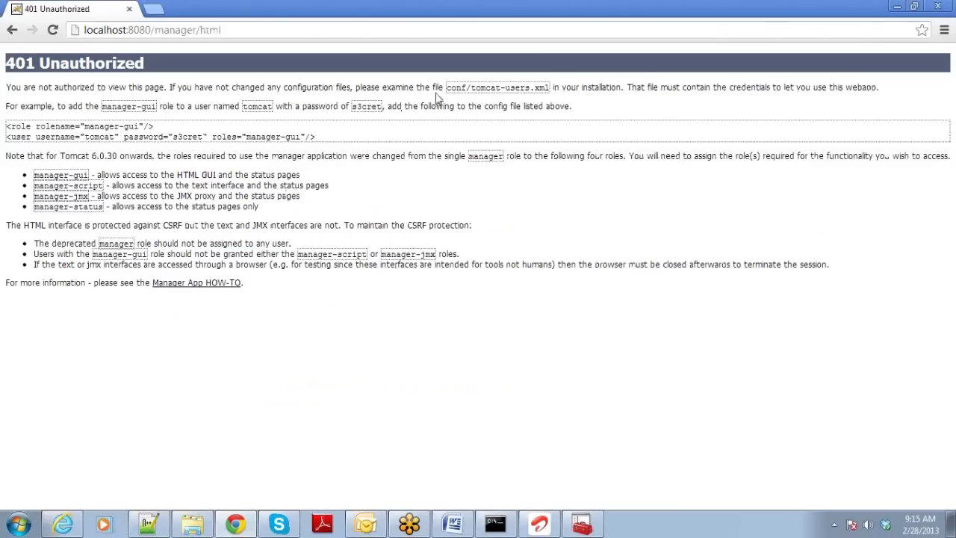
{"action": "left_click_drag", "start_coordinate": [447, 88], "coordinate": [549, 84]}
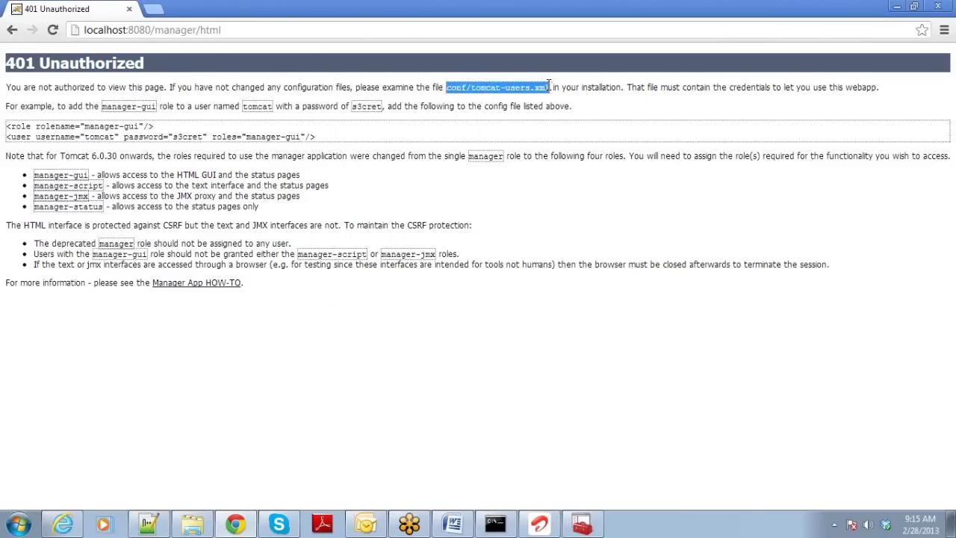
{"action": "left_click_drag", "start_coordinate": [103, 106], "coordinate": [155, 106]}
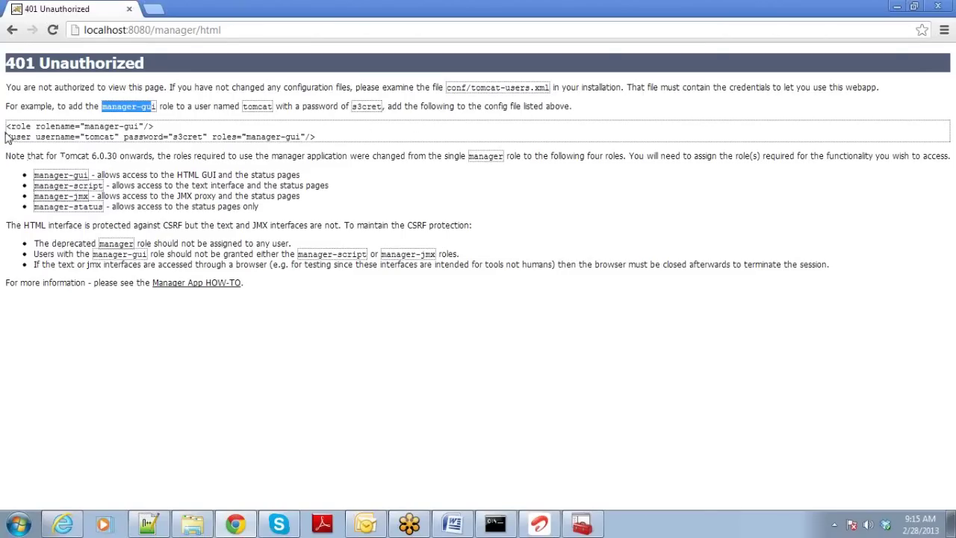
{"action": "left_click_drag", "start_coordinate": [7, 125], "coordinate": [200, 121]}
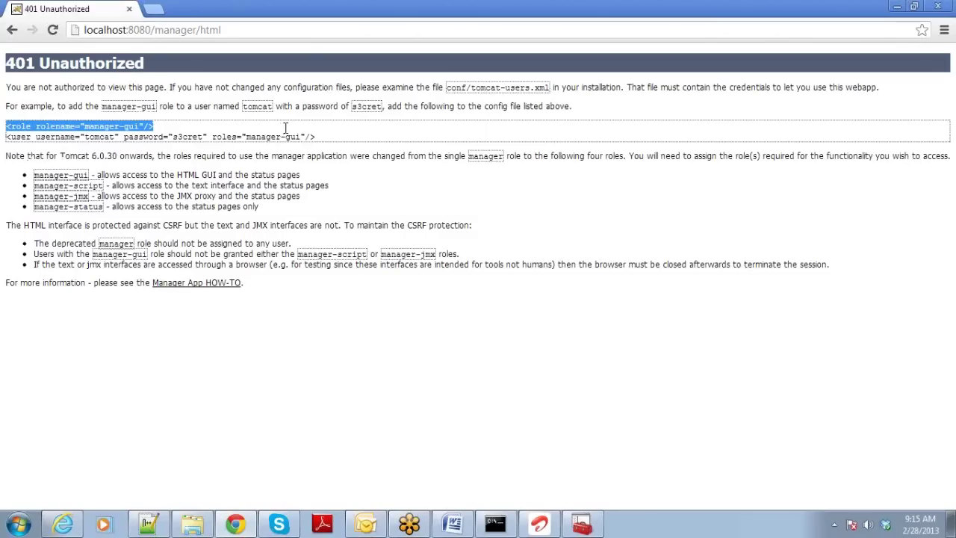
{"action": "left_click_drag", "start_coordinate": [285, 128], "coordinate": [325, 140]}
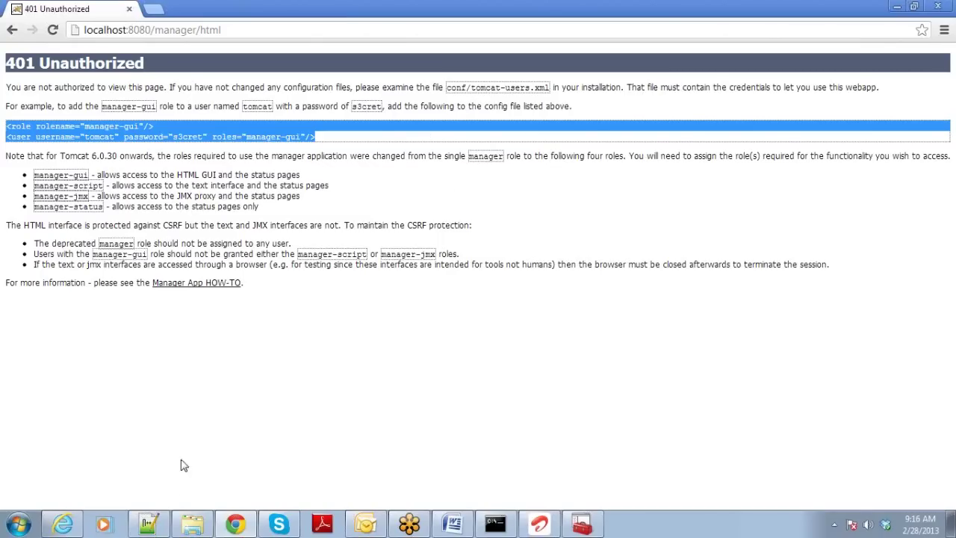
{"action": "left_click", "coordinate": [147, 525]}
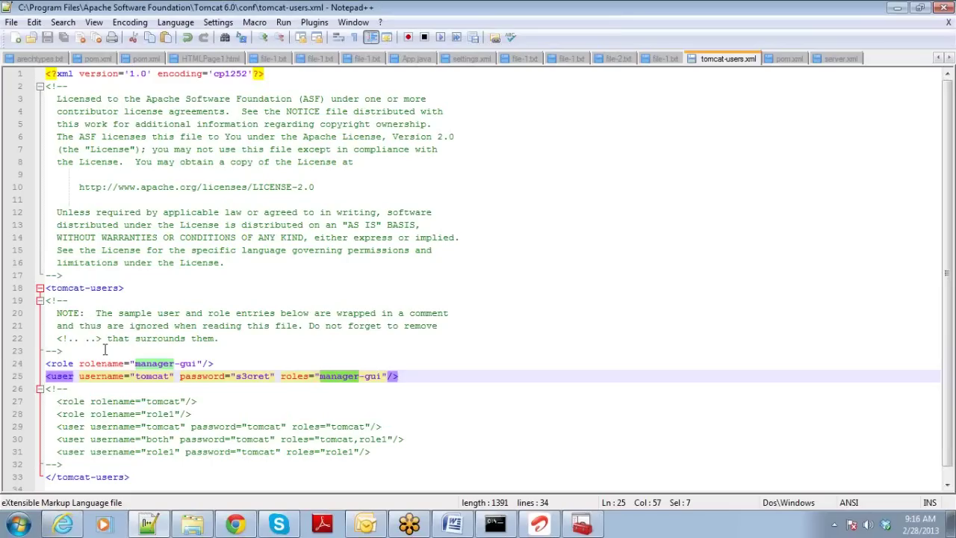
Review the manager-gui role line 24 and the user line 25 in tomcat-users.xml.
{"action": "left_click", "coordinate": [216, 364]}
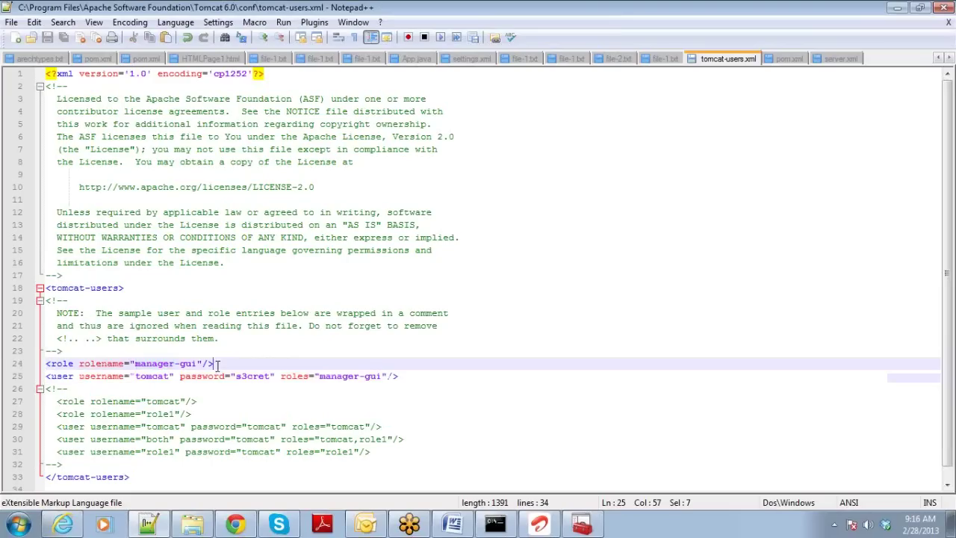
{"action": "left_click", "coordinate": [405, 375]}
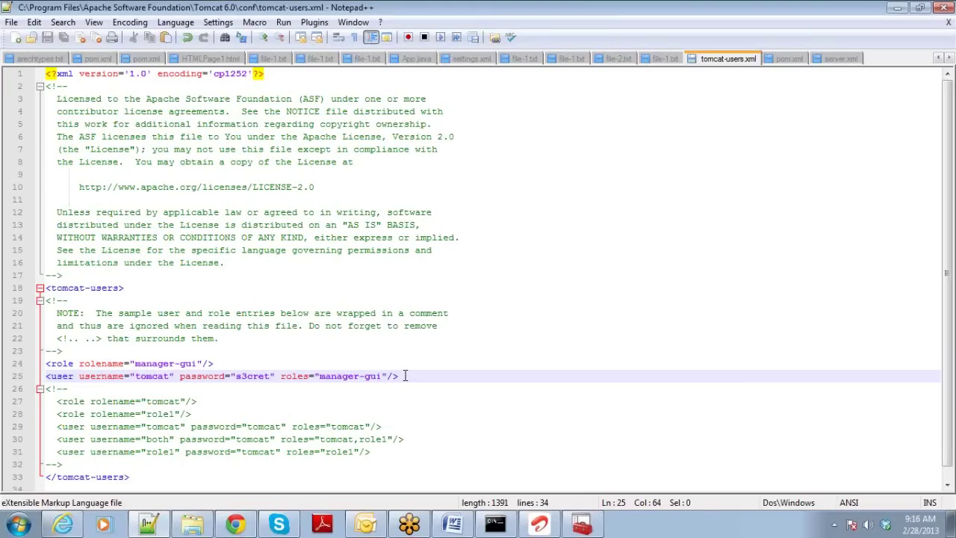
From the Tomcat home page, log in to Tomcat Manager with the manager account's user name and password.
{"action": "left_click", "coordinate": [223, 529]}
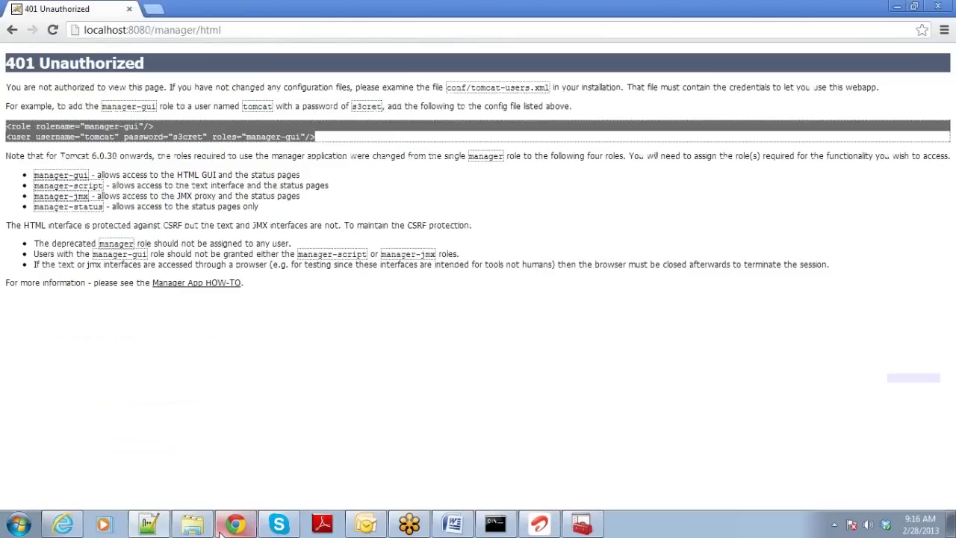
{"action": "left_click", "coordinate": [12, 30]}
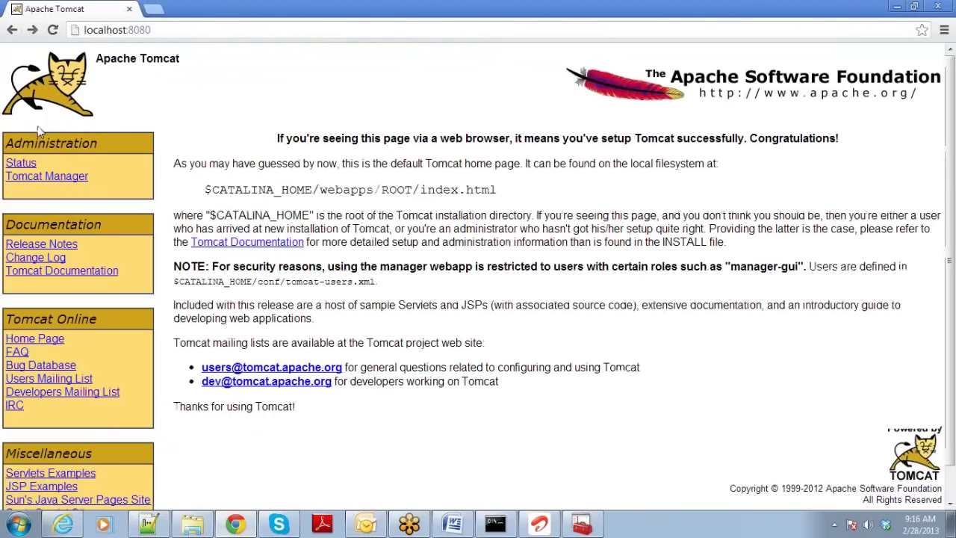
{"action": "left_click", "coordinate": [44, 179]}
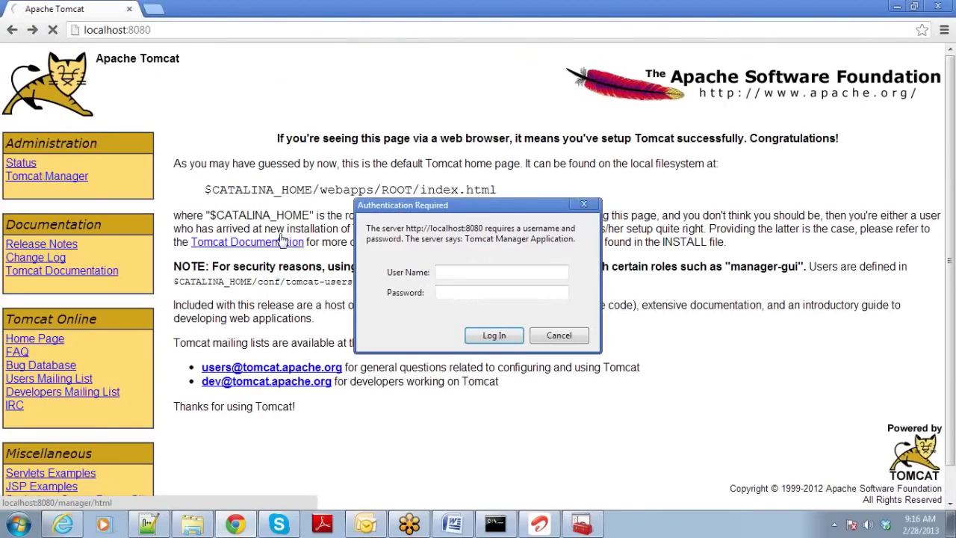
{"action": "type", "text": "tomca"}
{"action": "type", "text": "*****"}
{"action": "type", "text": "t"}
{"action": "key", "text": "Return"}
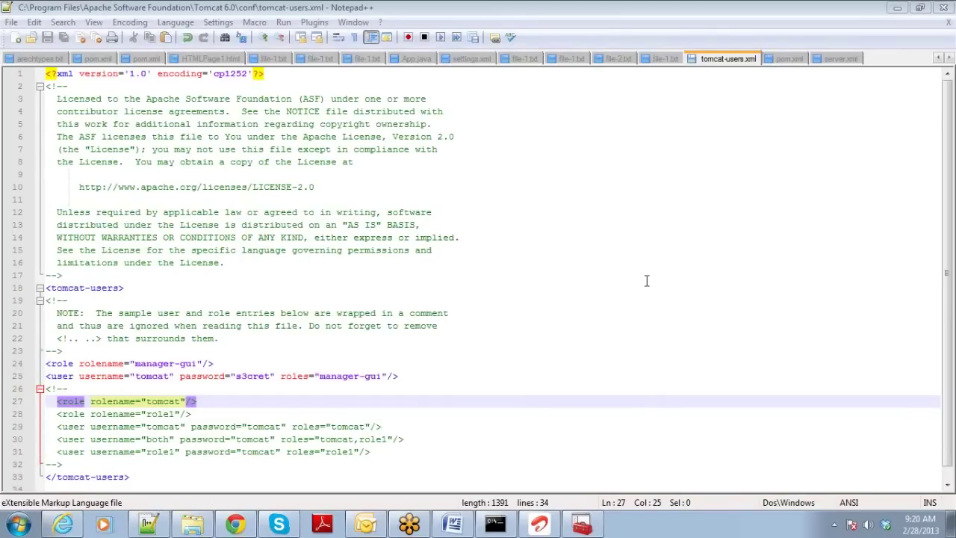
Select lines 24–25 holding the manager-gui role and its user in tomcat-users.xml.
{"action": "left_click_drag", "start_coordinate": [427, 376], "coordinate": [269, 349]}
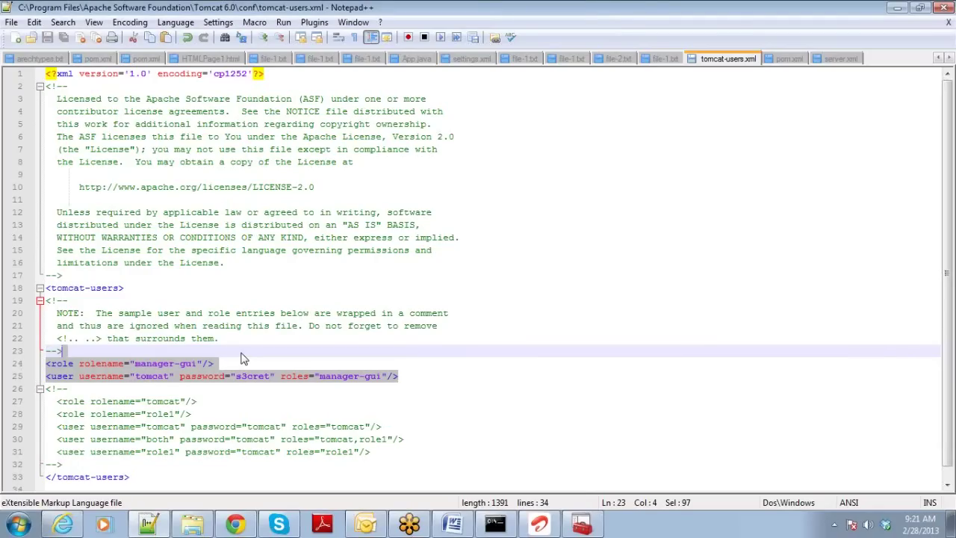
{"action": "left_click", "coordinate": [18, 525]}
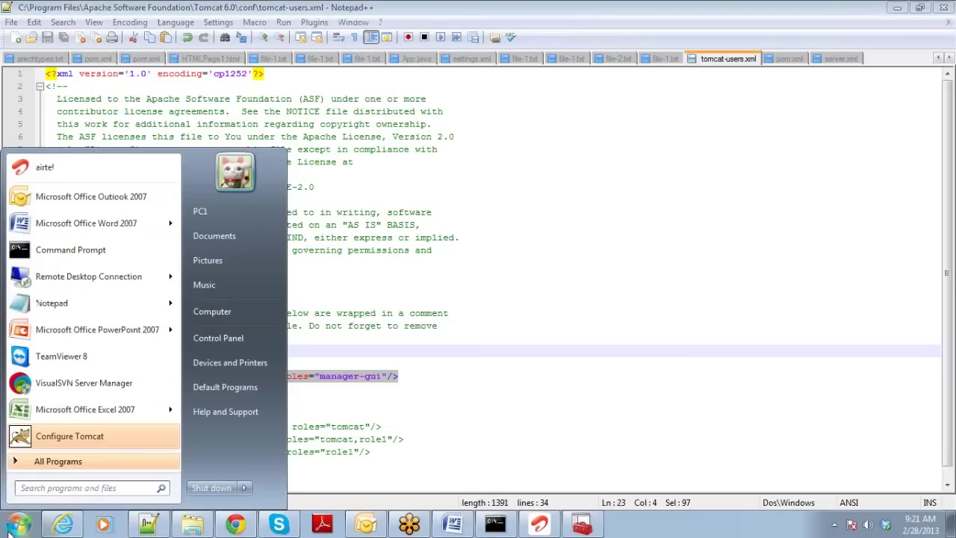
Run services.msc to locate the Apache Tomcat 6.0 service, then close Services.
{"action": "type", "text": "servi"}
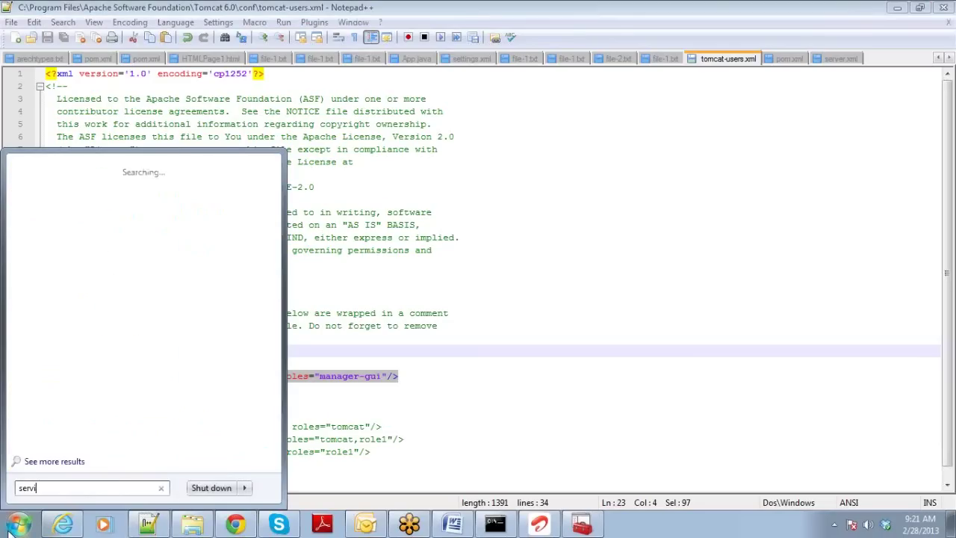
{"action": "type", "text": "ces.msc"}
{"action": "key", "text": "Return"}
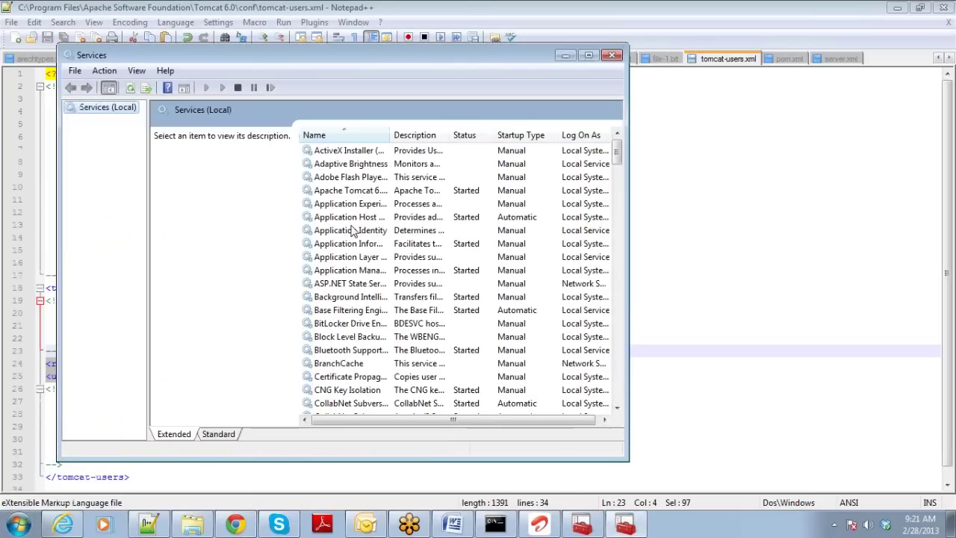
{"action": "left_click", "coordinate": [349, 196]}
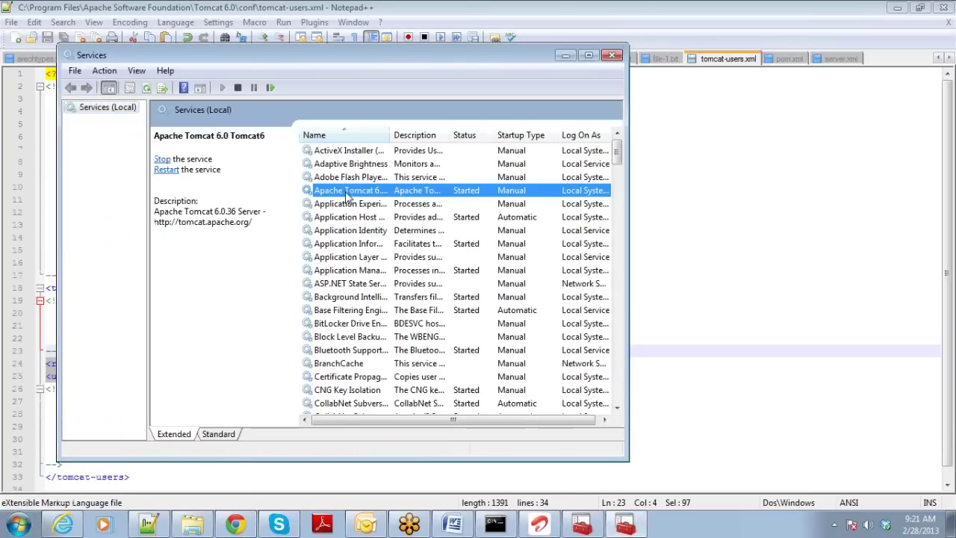
{"action": "left_click", "coordinate": [611, 56]}
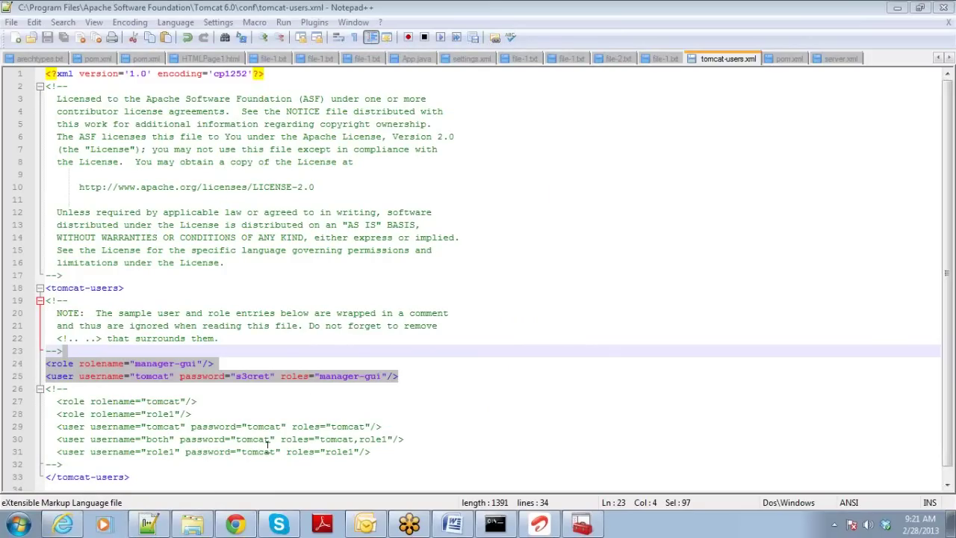
{"action": "left_click", "coordinate": [192, 524]}
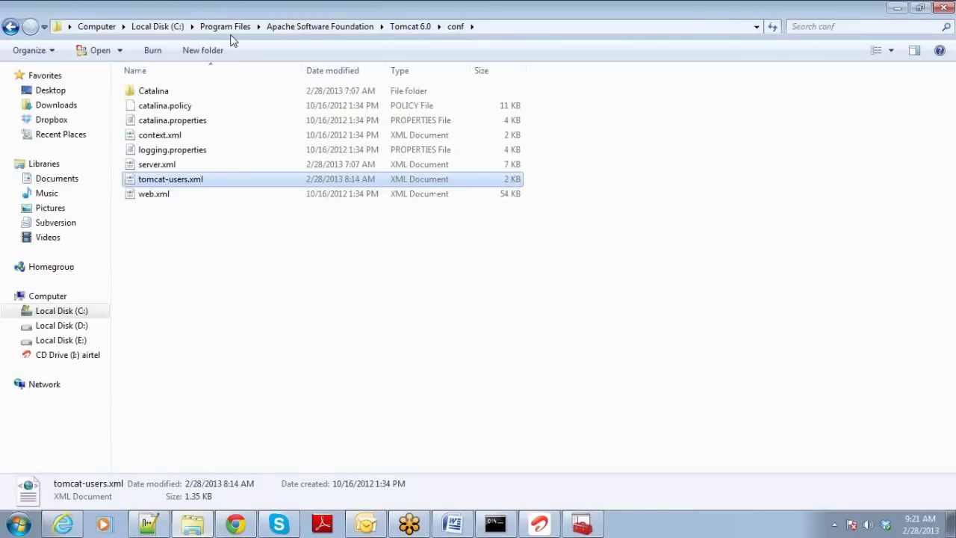
Go up to Program Files and open the Apache Software Foundation folder's Security properties.
{"action": "left_click", "coordinate": [290, 26]}
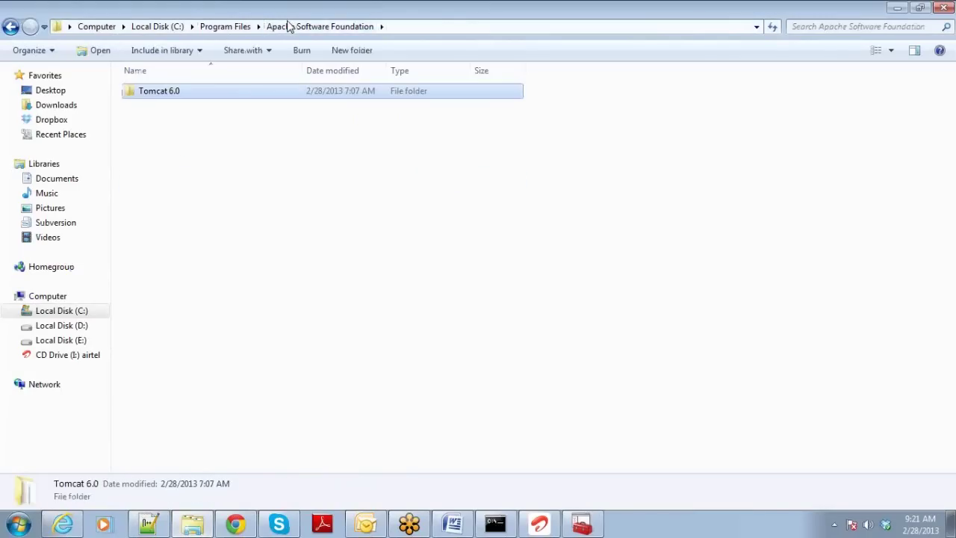
{"action": "left_click", "coordinate": [245, 26]}
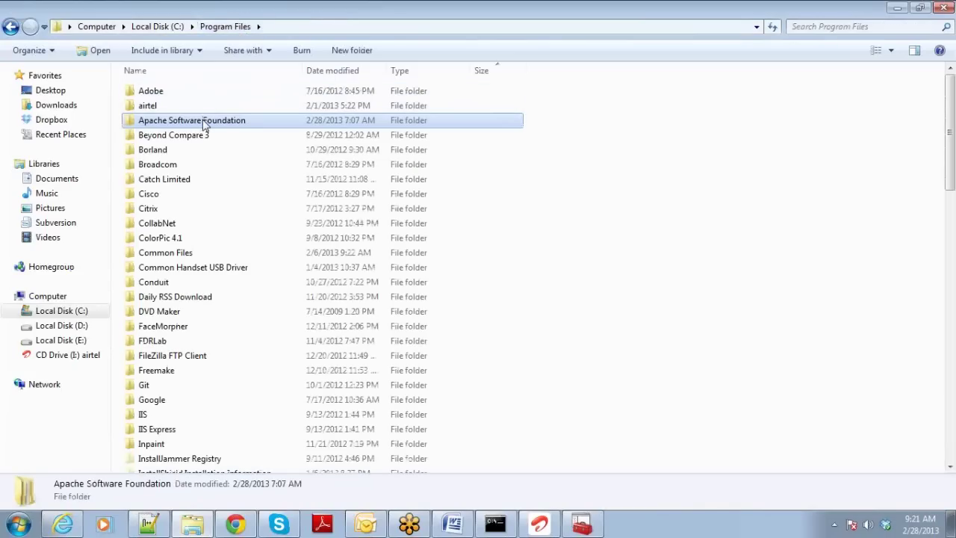
{"action": "right_click", "coordinate": [204, 124]}
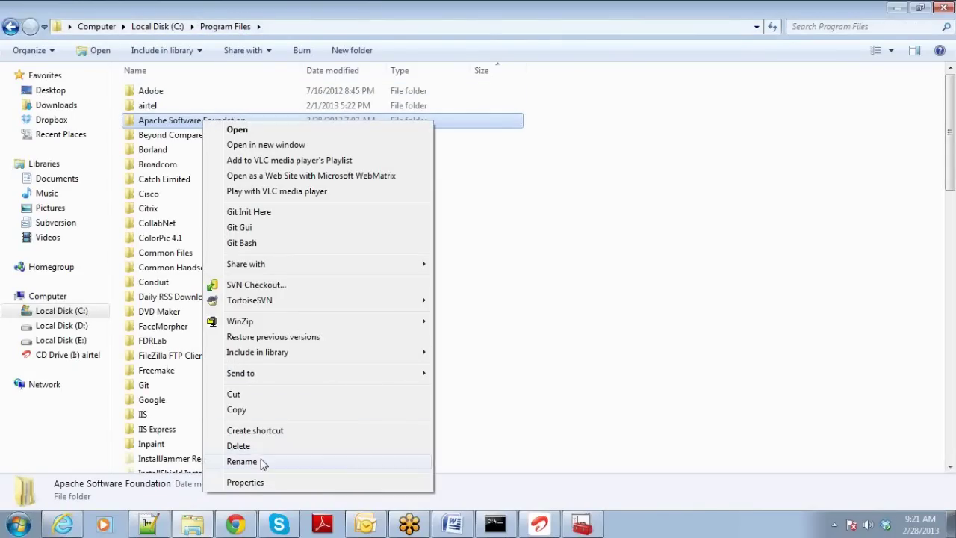
{"action": "left_click", "coordinate": [246, 482]}
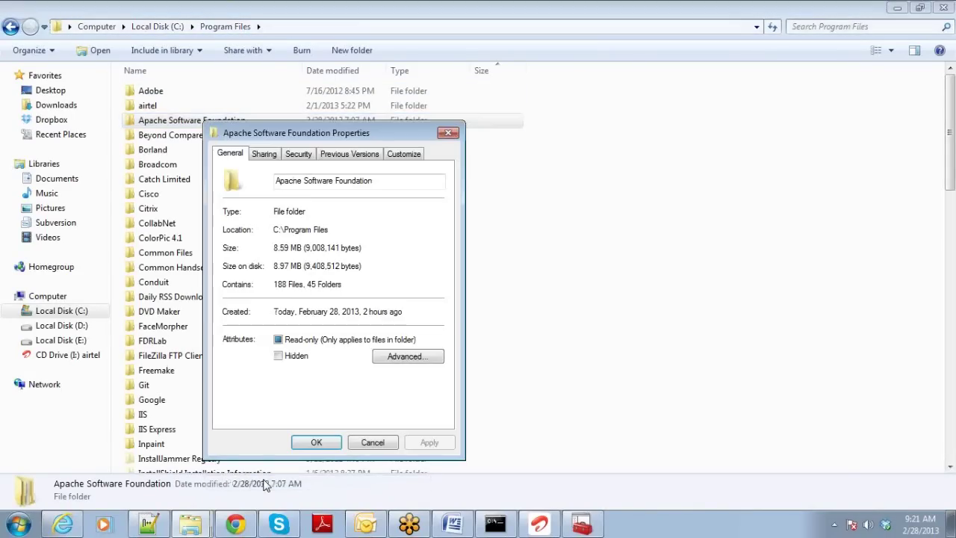
{"action": "left_click", "coordinate": [298, 154]}
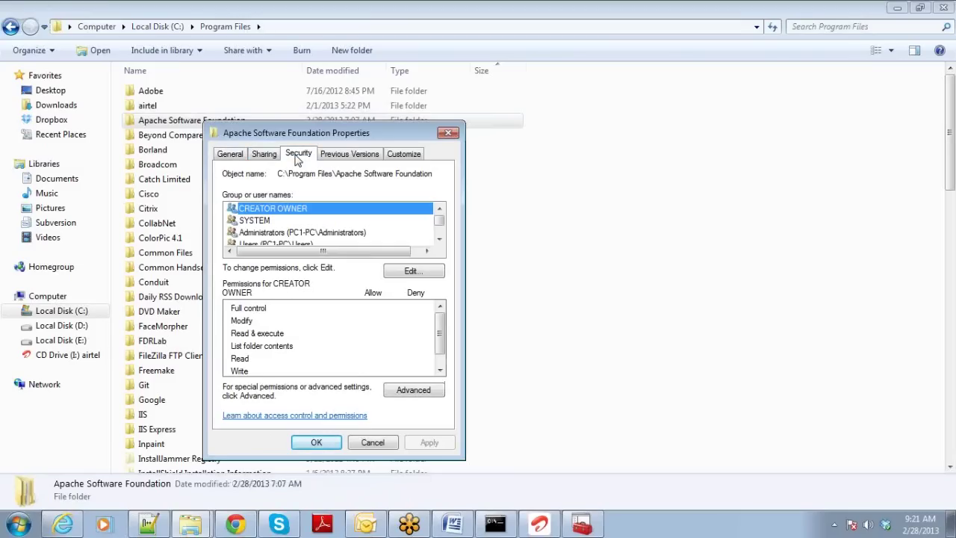
Inspect Users and Administrators permissions, cancel without changes, then open Apache Software Foundation.
{"action": "left_click", "coordinate": [439, 238]}
{"action": "left_click", "coordinate": [298, 232]}
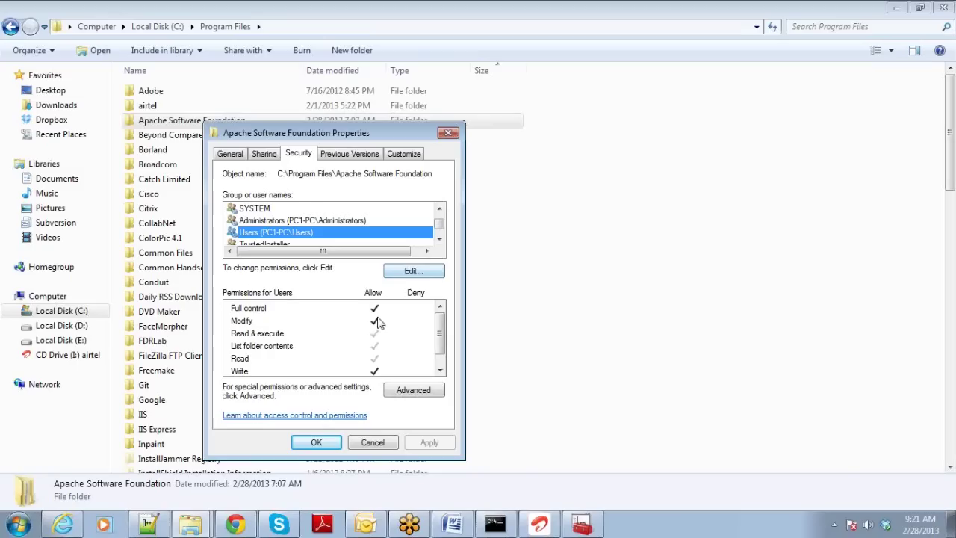
{"action": "left_click", "coordinate": [406, 271]}
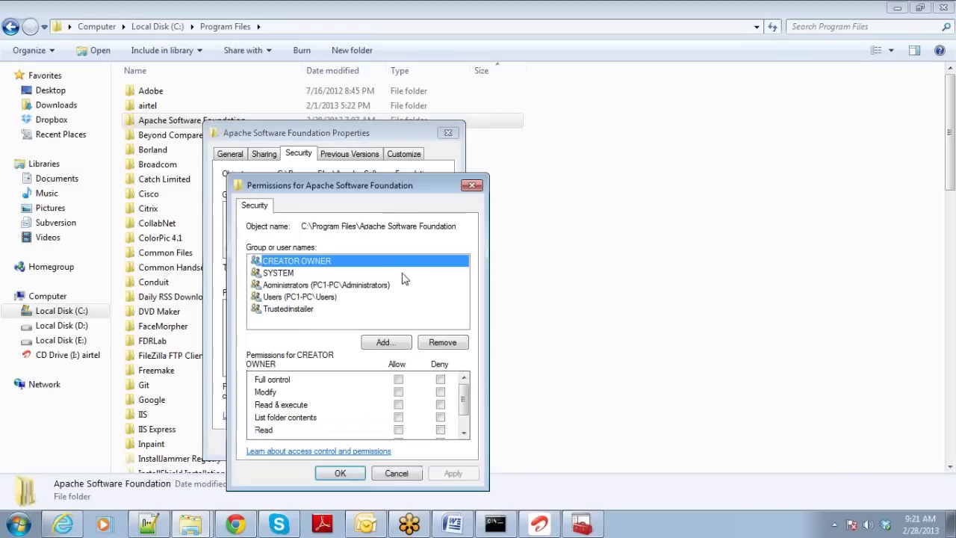
{"action": "left_click", "coordinate": [343, 297]}
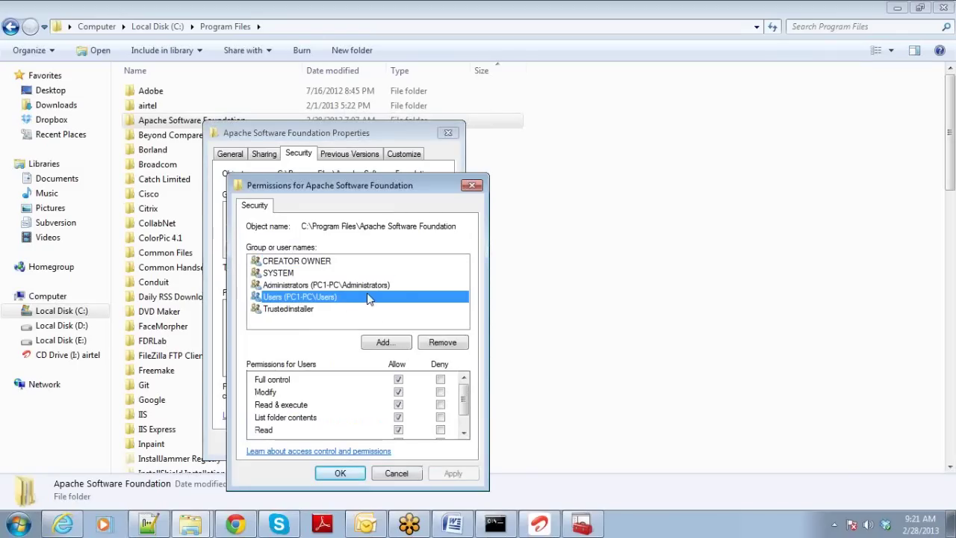
{"action": "left_click", "coordinate": [366, 286]}
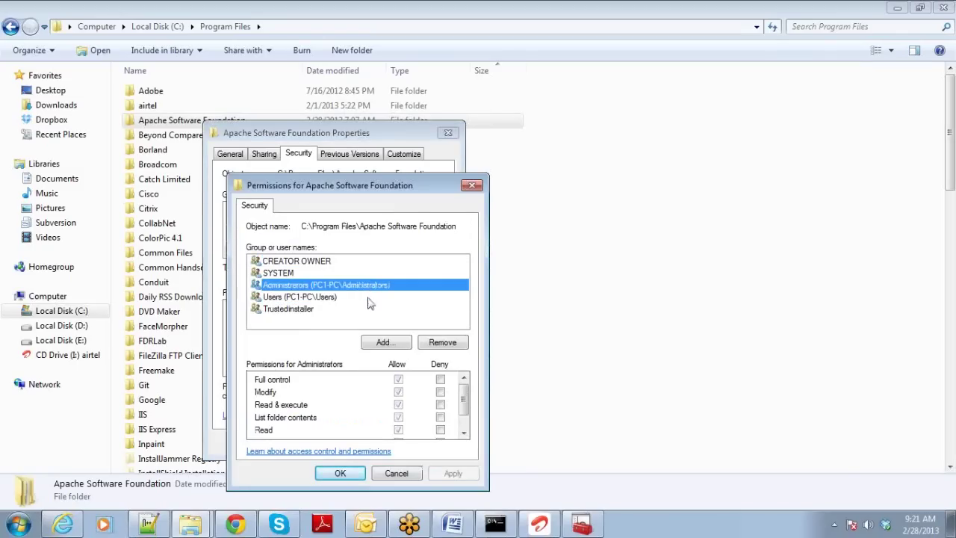
{"action": "left_click", "coordinate": [396, 472]}
{"action": "left_click", "coordinate": [372, 442]}
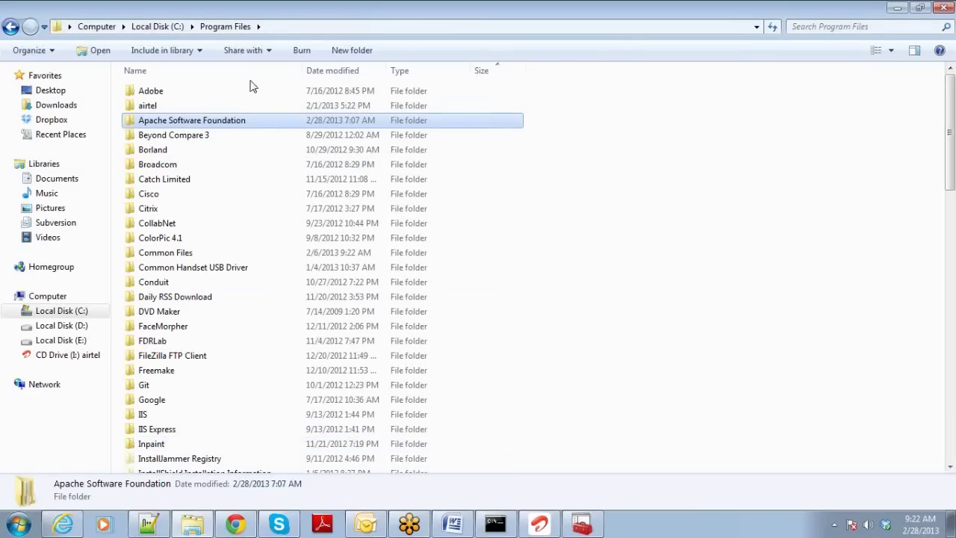
{"action": "double_click", "coordinate": [252, 127]}
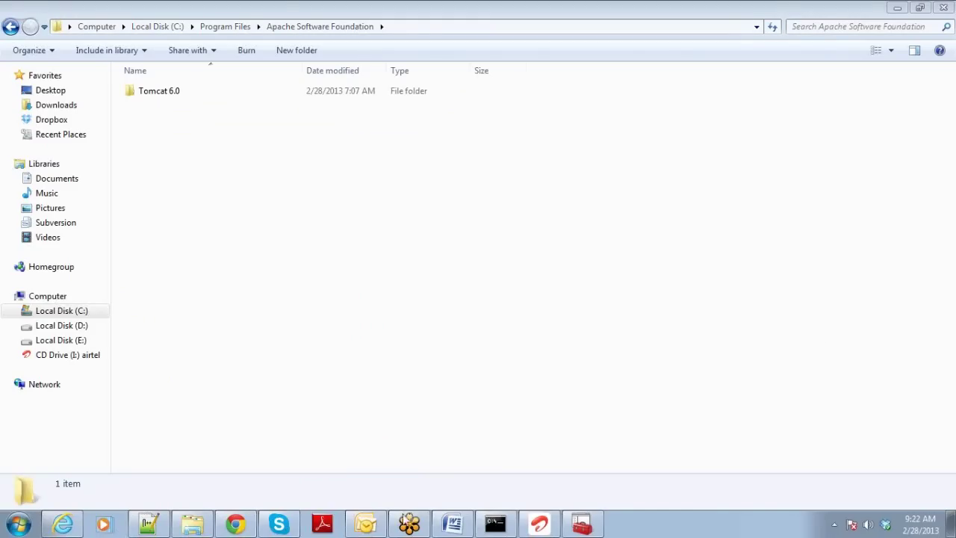
{"action": "mouse_move", "coordinate": [450, 527]}
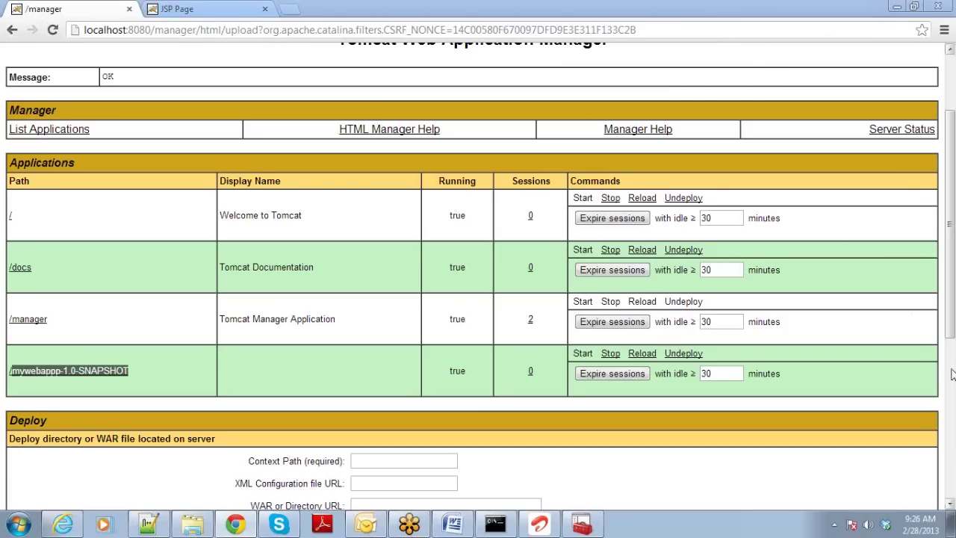
Choose mywebappp-1.0-SNAPSHOT.war under 'WAR file to deploy' and Deploy it; it already exists on server.
{"action": "left_click_drag", "start_coordinate": [952, 302], "coordinate": [953, 346]}
{"action": "scroll", "coordinate": [400, 281], "scroll_direction": "down", "scroll_amount": 3}
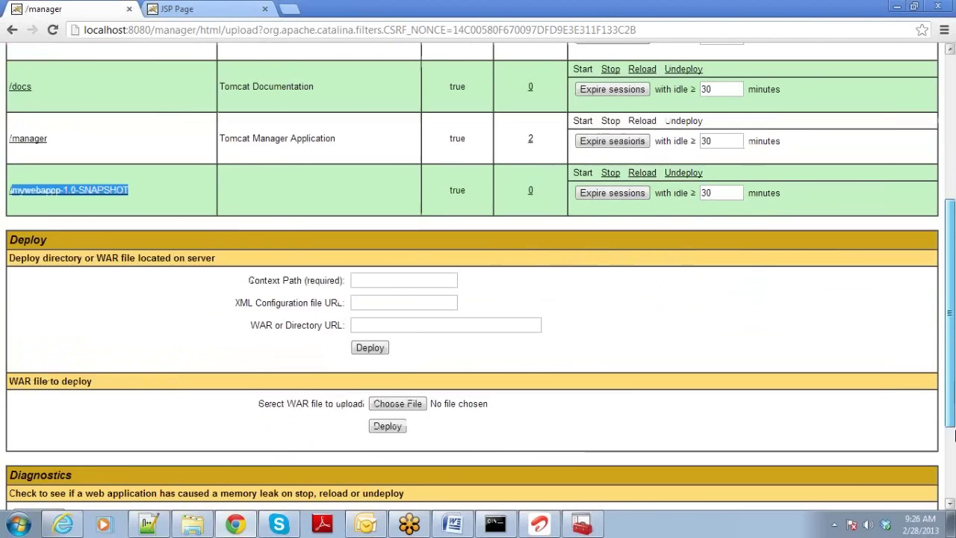
{"action": "left_click", "coordinate": [129, 233]}
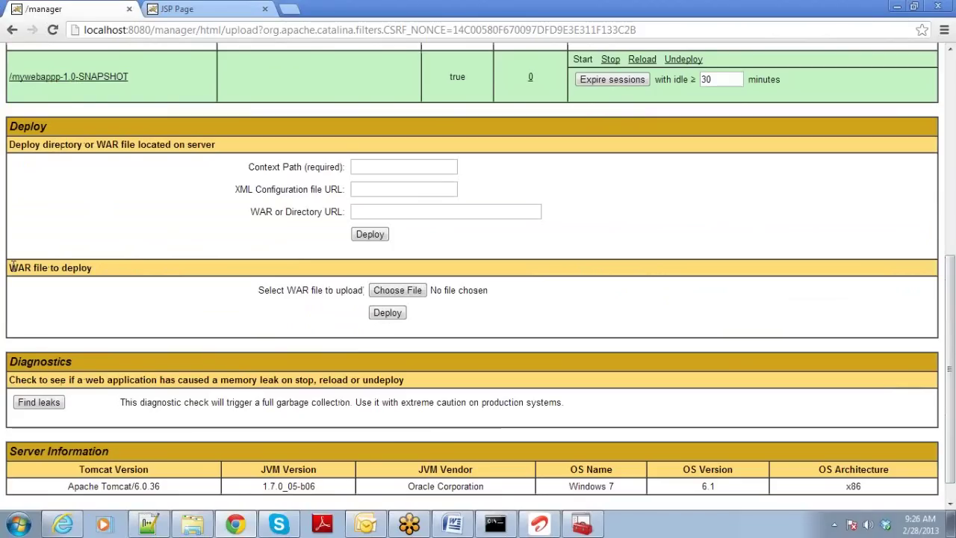
{"action": "triple_click", "coordinate": [62, 274]}
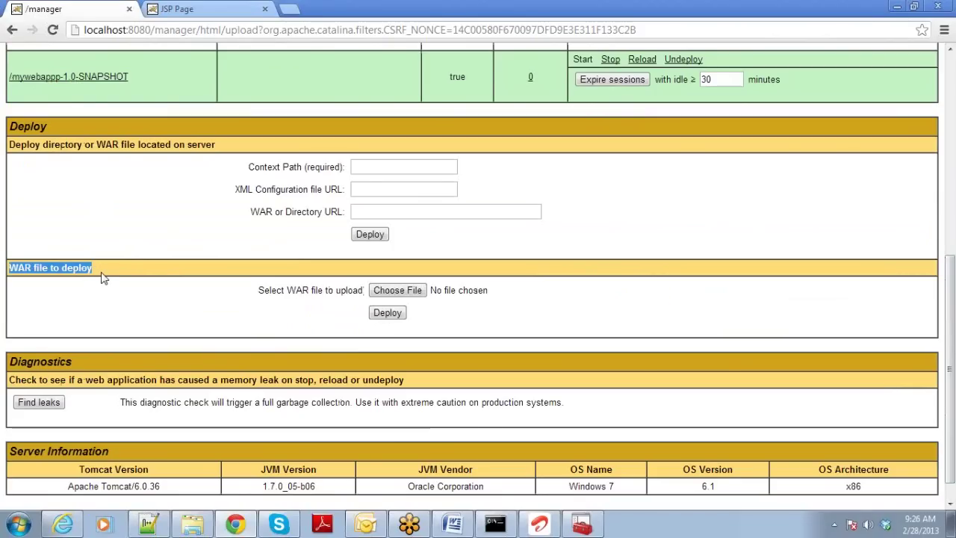
{"action": "left_click", "coordinate": [397, 292]}
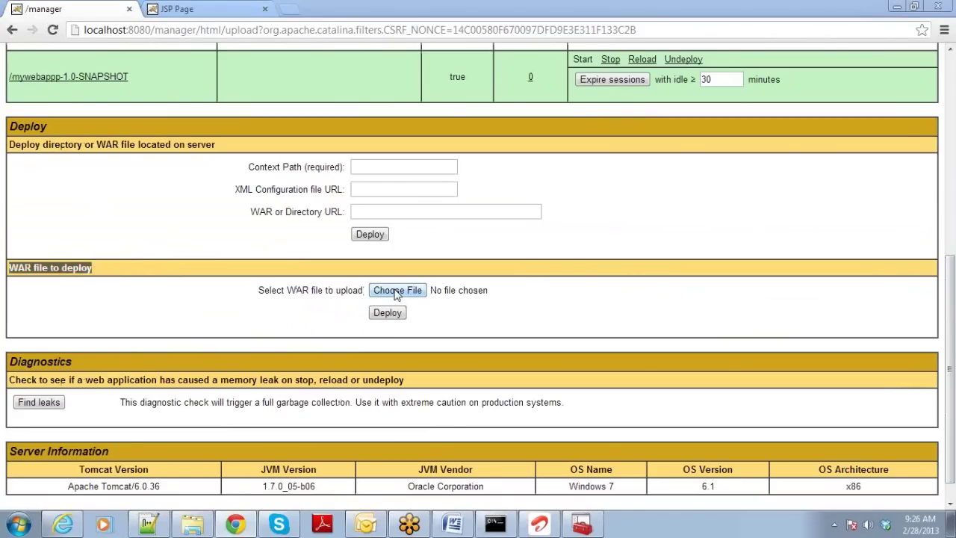
{"action": "left_click", "coordinate": [357, 250]}
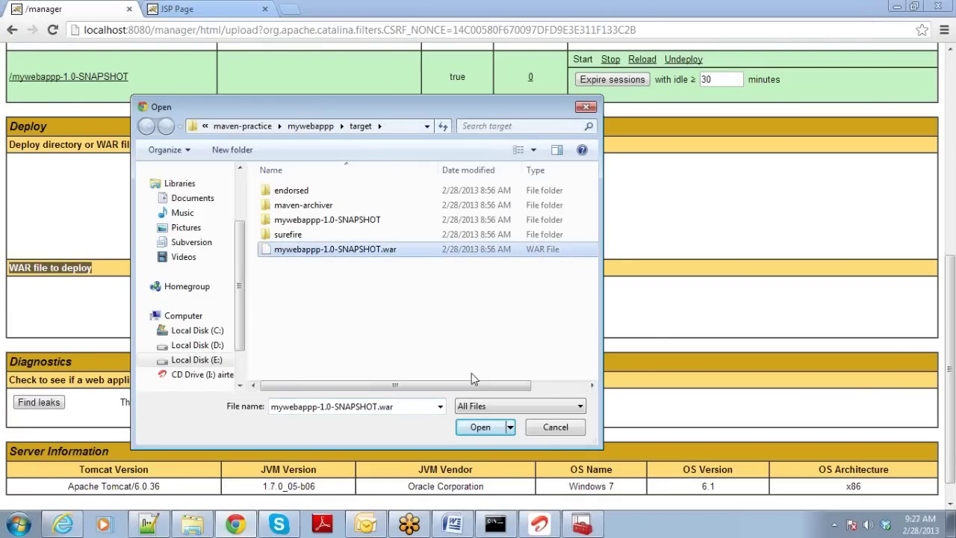
{"action": "left_click", "coordinate": [478, 432]}
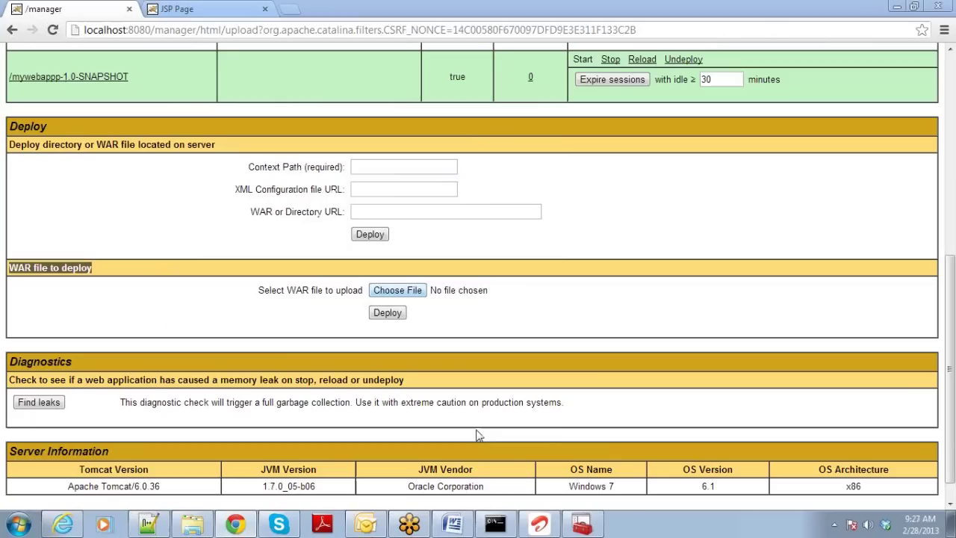
{"action": "left_click", "coordinate": [386, 312]}
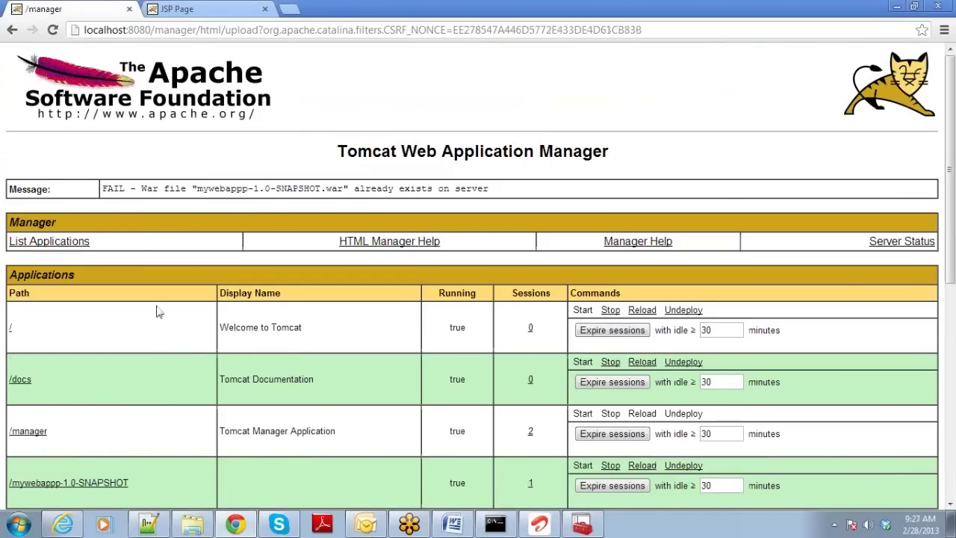
Open /mywebappp-1.0-SNAPSHOT in a new tab and highlight its Hello World! heading.
{"action": "scroll", "coordinate": [156, 312], "scroll_direction": "down", "scroll_amount": 1}
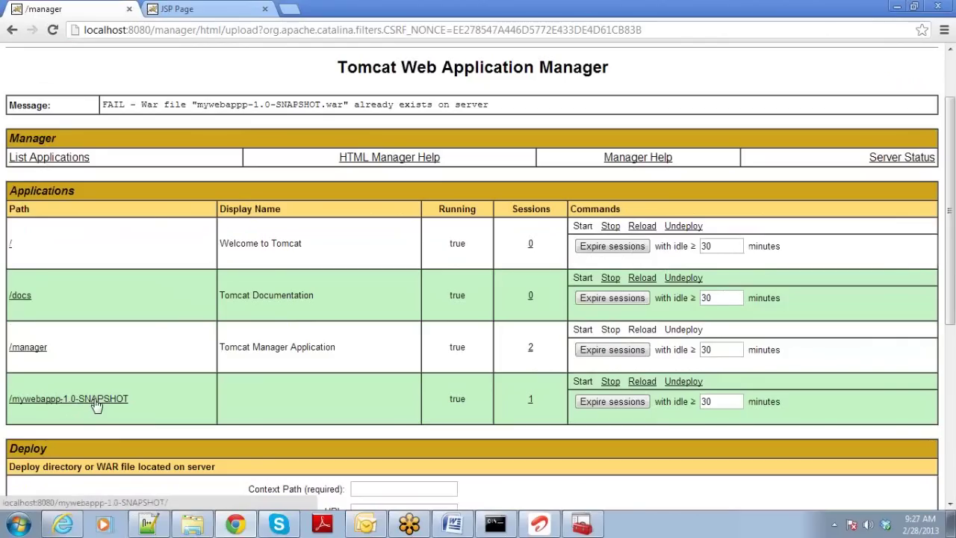
{"action": "right_click", "coordinate": [96, 403]}
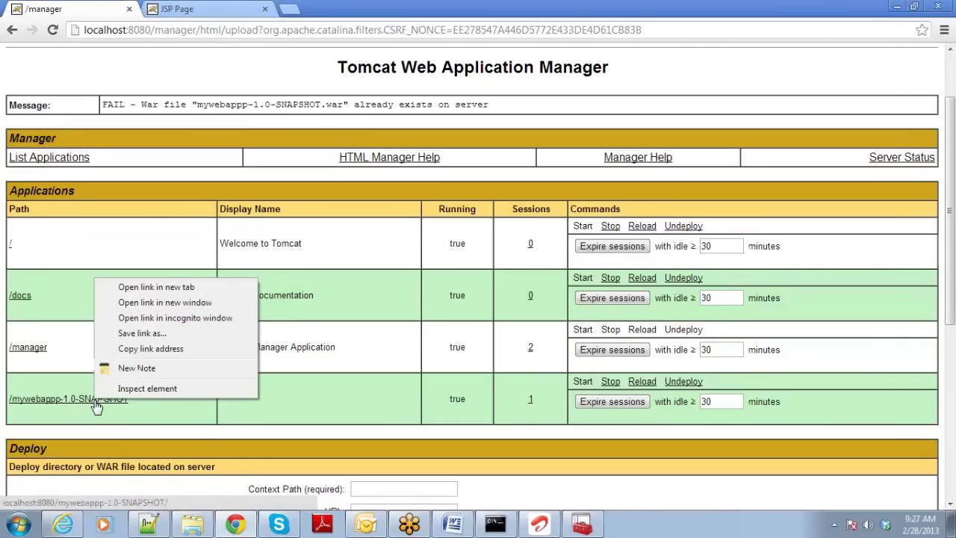
{"action": "left_click", "coordinate": [175, 288]}
{"action": "left_click", "coordinate": [196, 7]}
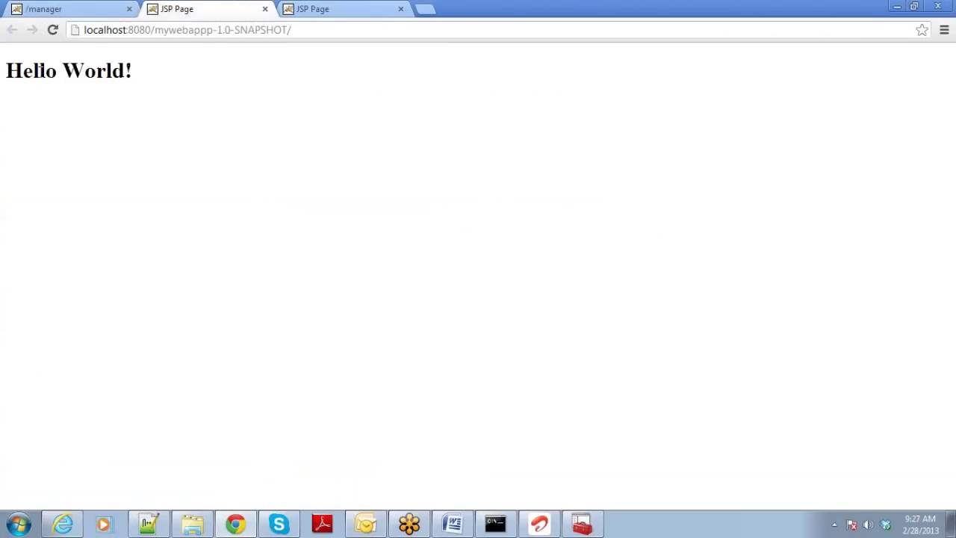
{"action": "left_click_drag", "start_coordinate": [15, 67], "coordinate": [143, 77]}
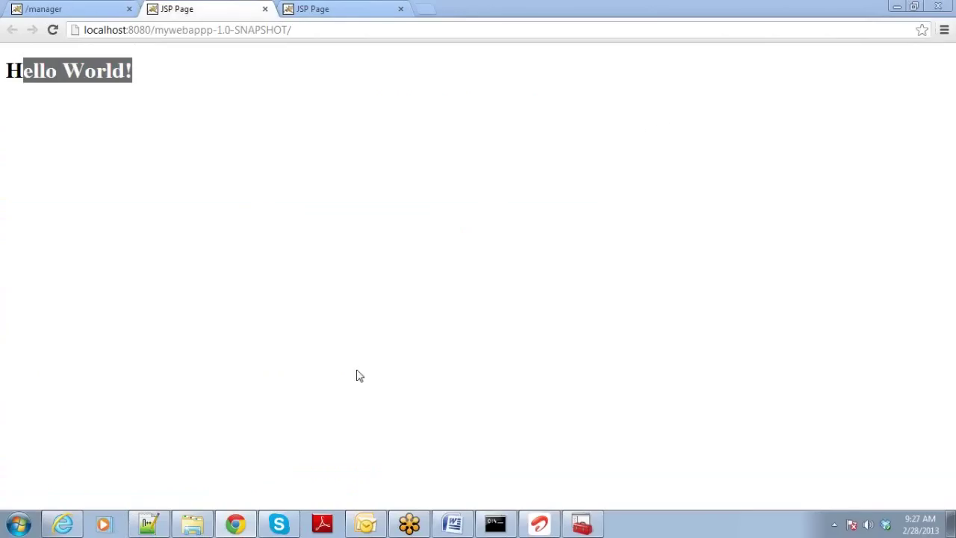
{"action": "left_click", "coordinate": [188, 526]}
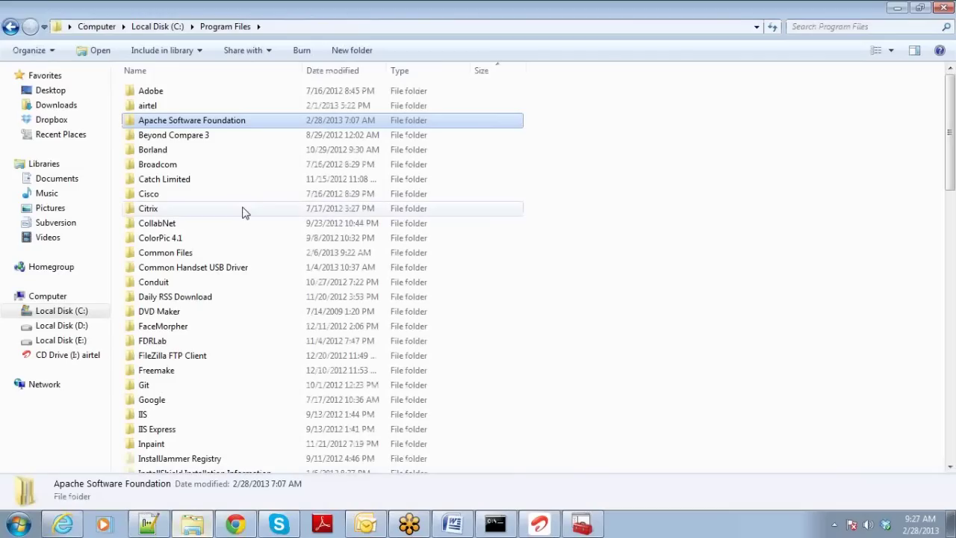
Browse to E:\2013batches\maven-practice\mywebappp\src\main\webapp.
{"action": "left_click", "coordinate": [59, 341]}
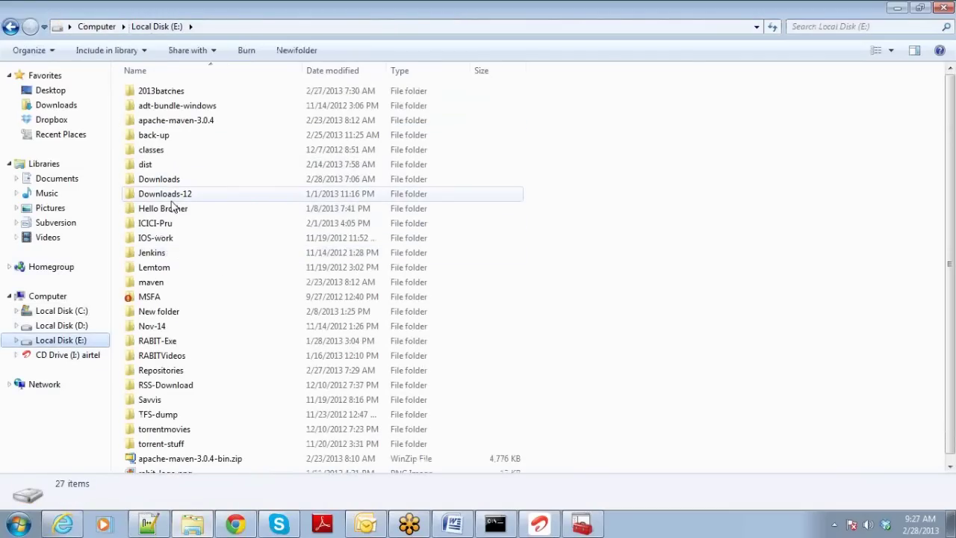
{"action": "double_click", "coordinate": [196, 97]}
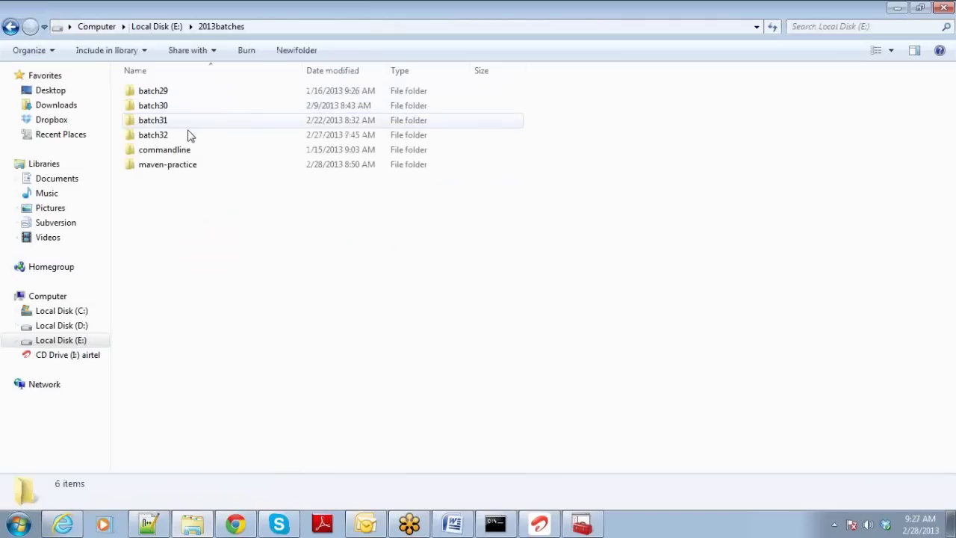
{"action": "double_click", "coordinate": [186, 165]}
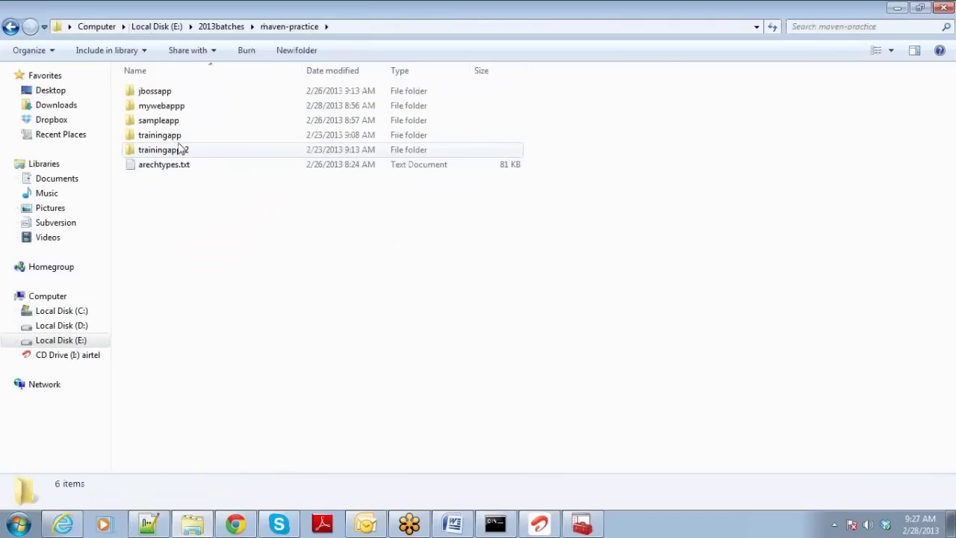
{"action": "double_click", "coordinate": [171, 107]}
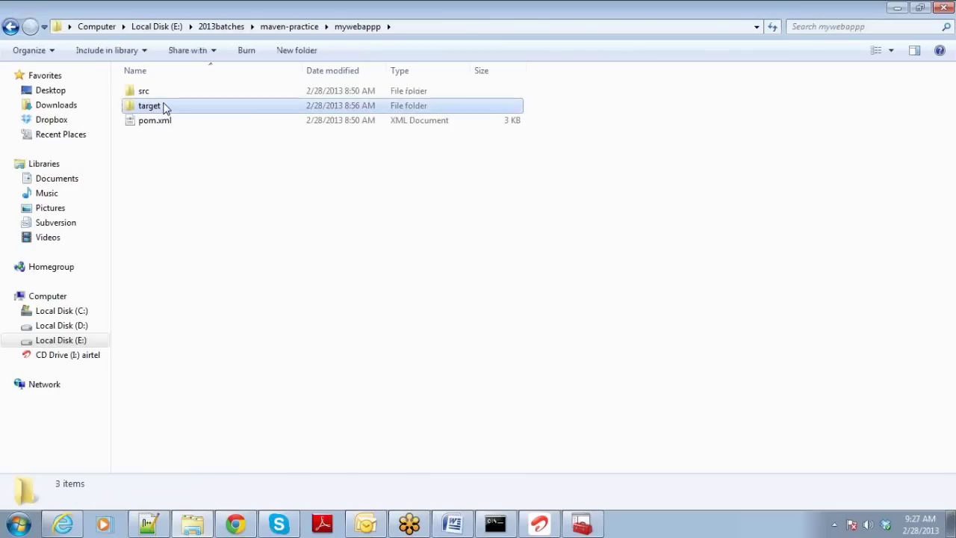
{"action": "left_click", "coordinate": [159, 104]}
{"action": "double_click", "coordinate": [152, 92]}
{"action": "left_click", "coordinate": [154, 96]}
{"action": "double_click", "coordinate": [154, 93]}
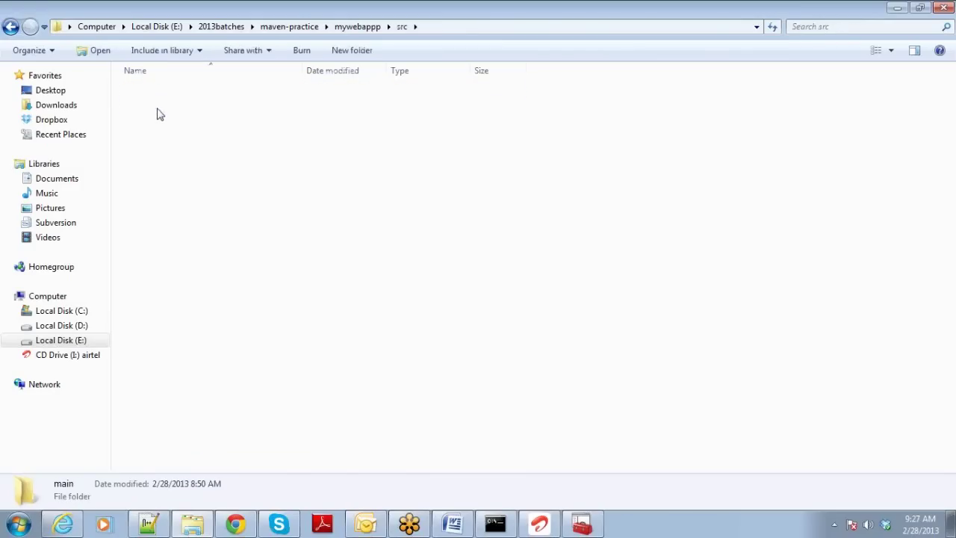
{"action": "left_click", "coordinate": [156, 111]}
{"action": "double_click", "coordinate": [157, 111]}
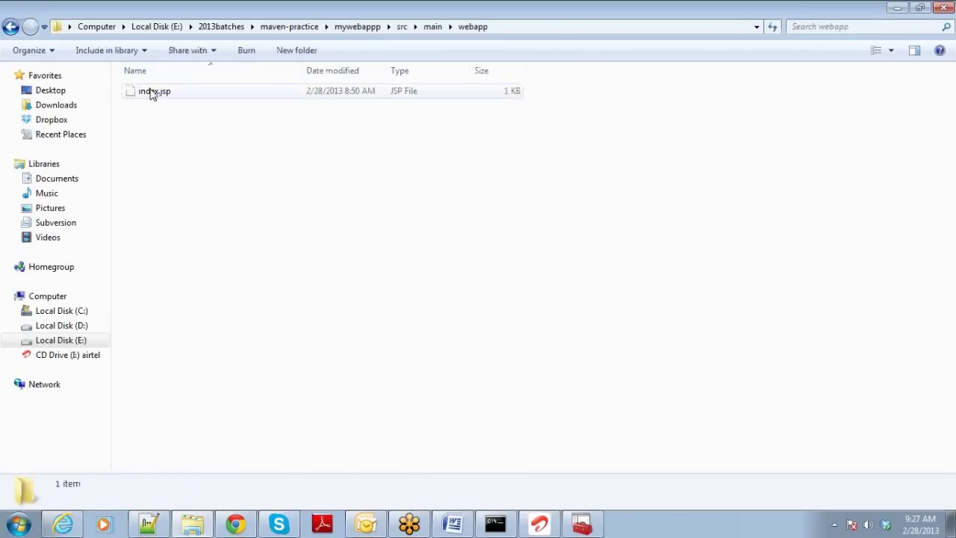
Open index.jsp with Edit with Notepad++.
{"action": "left_click", "coordinate": [153, 93]}
{"action": "right_click", "coordinate": [152, 94]}
{"action": "left_click", "coordinate": [168, 118]}
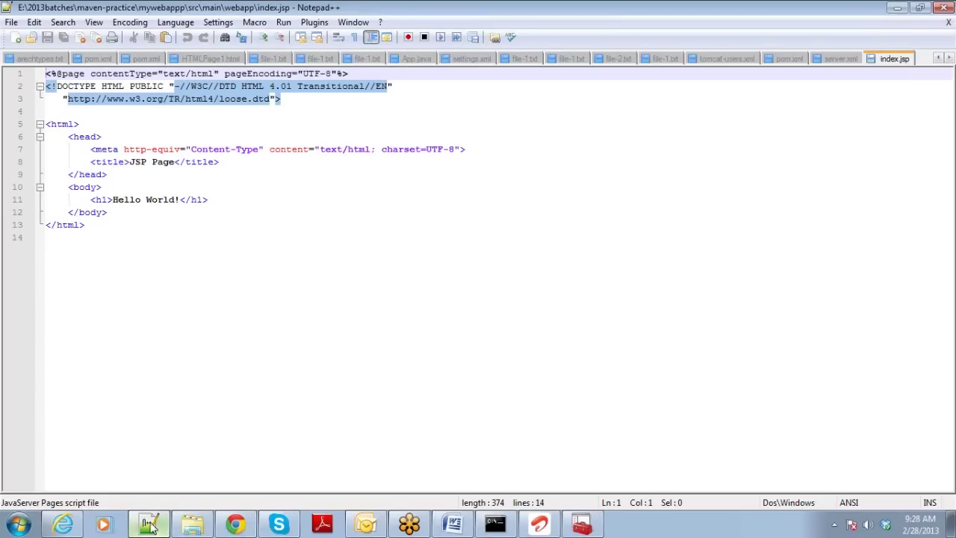
Minimize and restore Notepad++ to show index.jsp with its JSP Page title and Hello World! heading.
{"action": "mouse_move", "coordinate": [151, 527]}
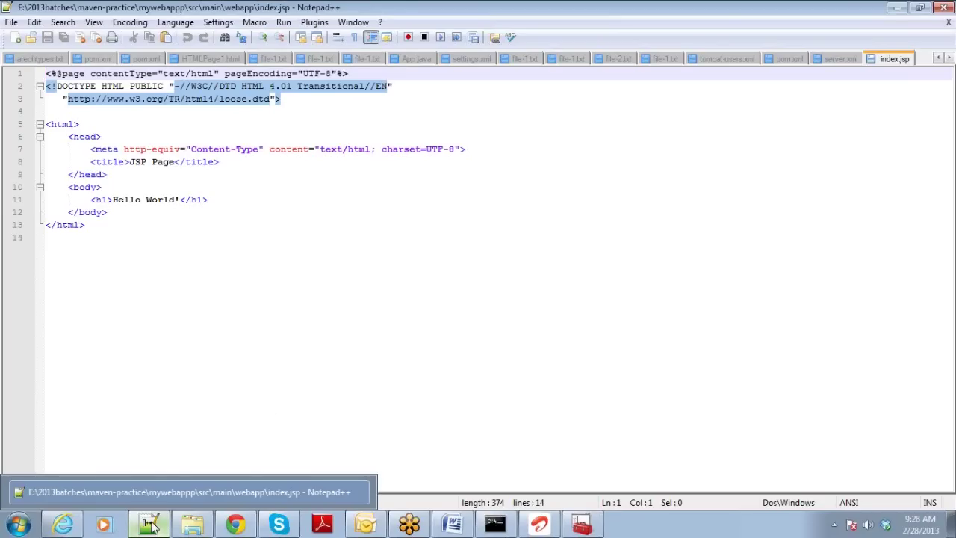
{"action": "left_click", "coordinate": [152, 527]}
{"action": "left_click", "coordinate": [152, 527]}
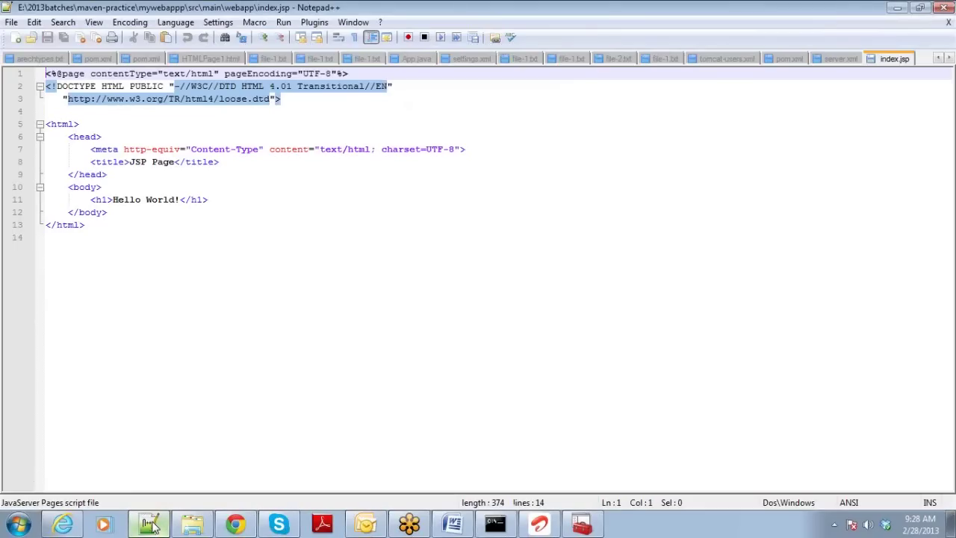